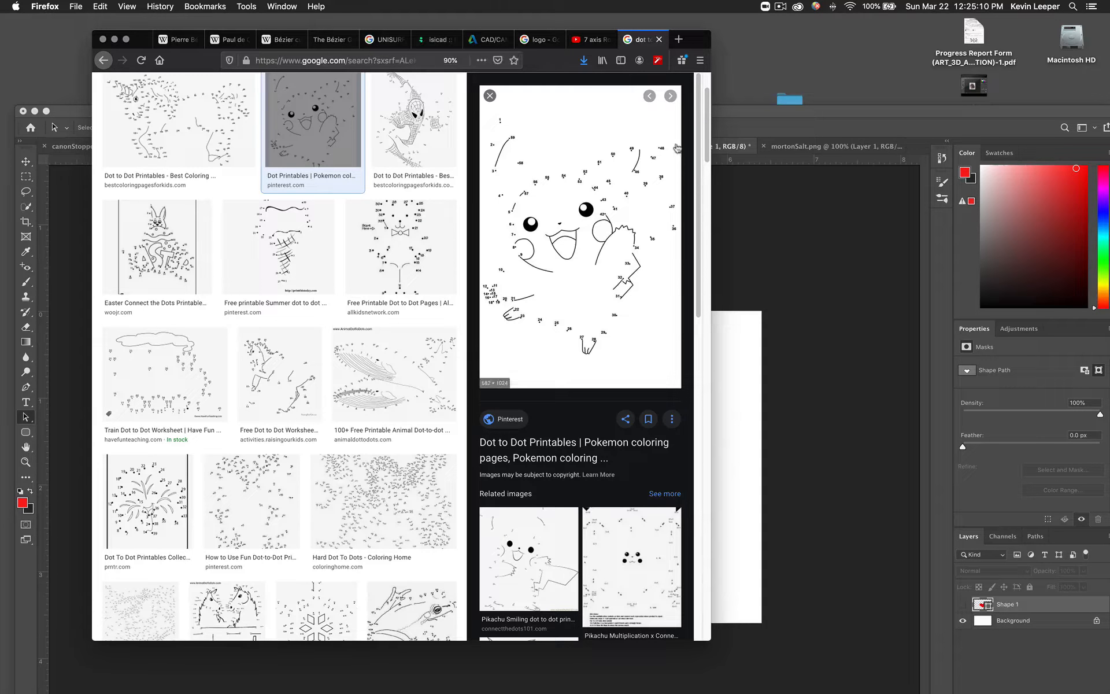
# - Switch from the browser to Photoshop and activate the standard Pen Tool
pyautogui.click(735, 121)
pyautogui.moveTo(735, 119); pyautogui.dragTo(722, 26)
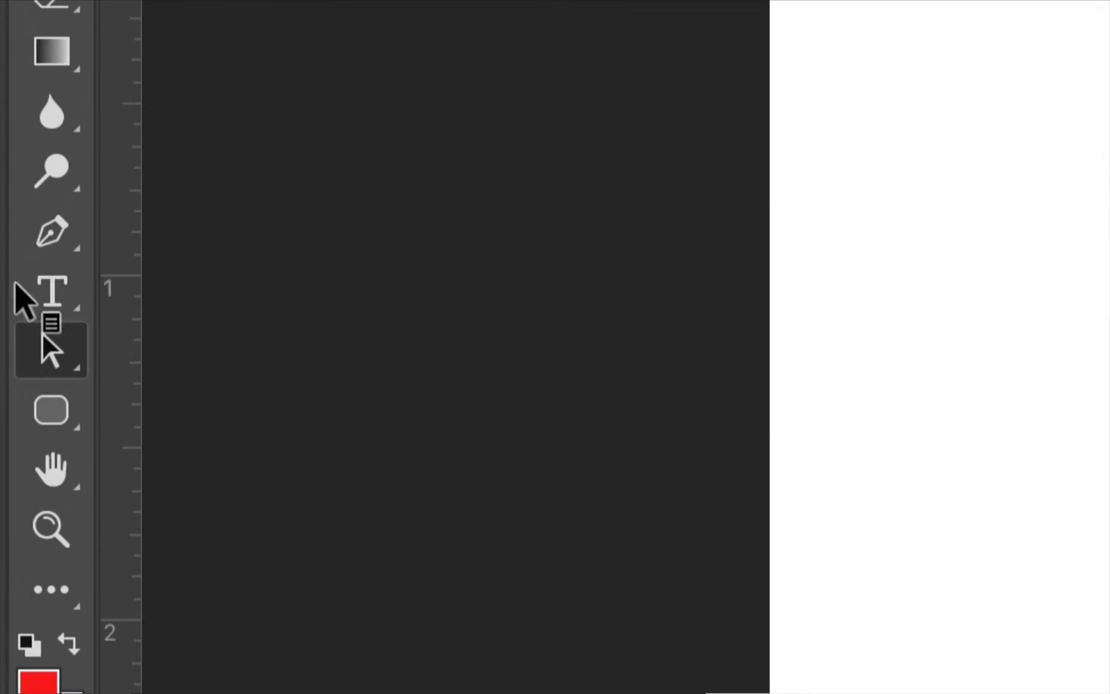
pyautogui.click(27, 265)
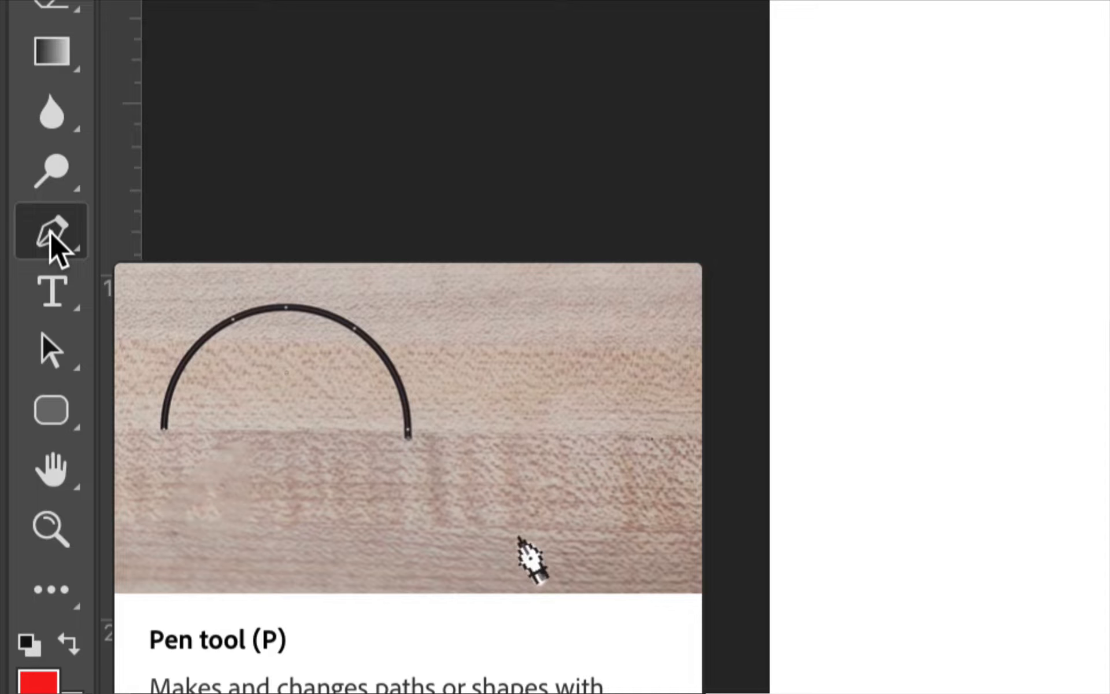
pyautogui.rightClick(50, 233)
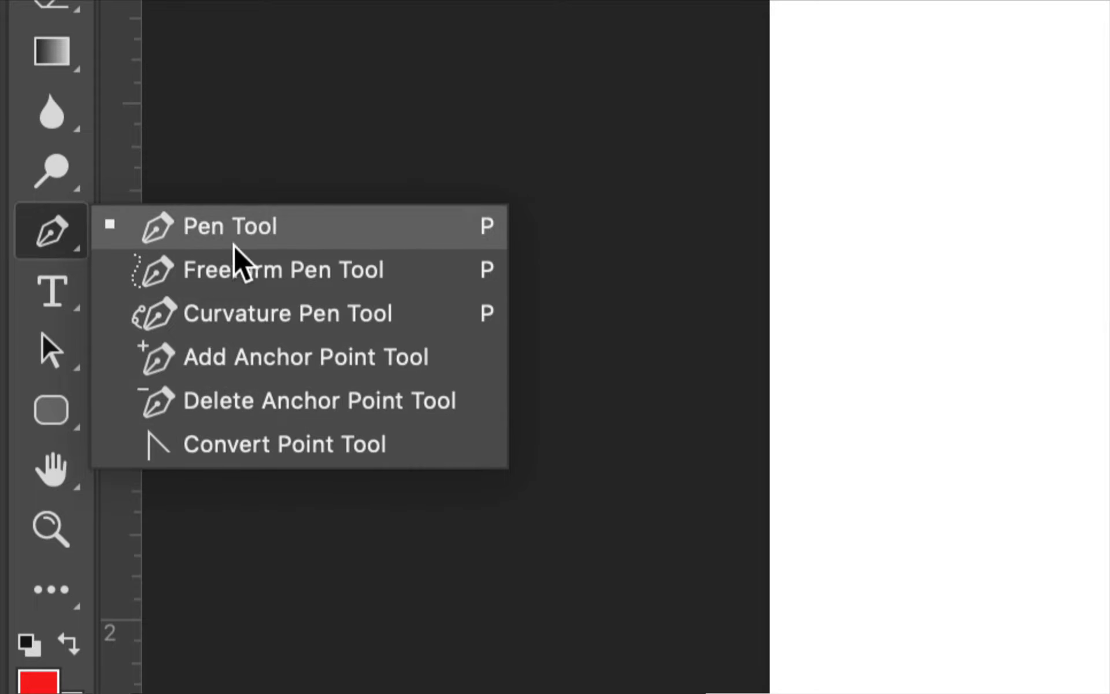
pyautogui.click(323, 226)
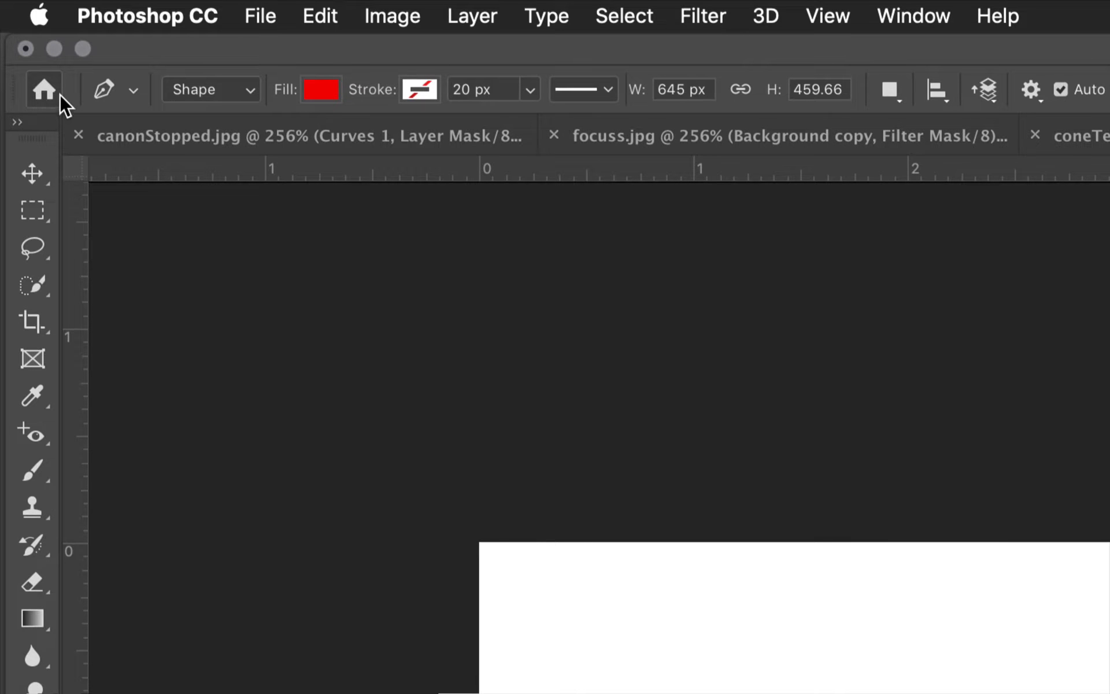
# - Examine the Pen tool's presets and its available drawing modes, keeping Shape selected
pyautogui.click(133, 91)
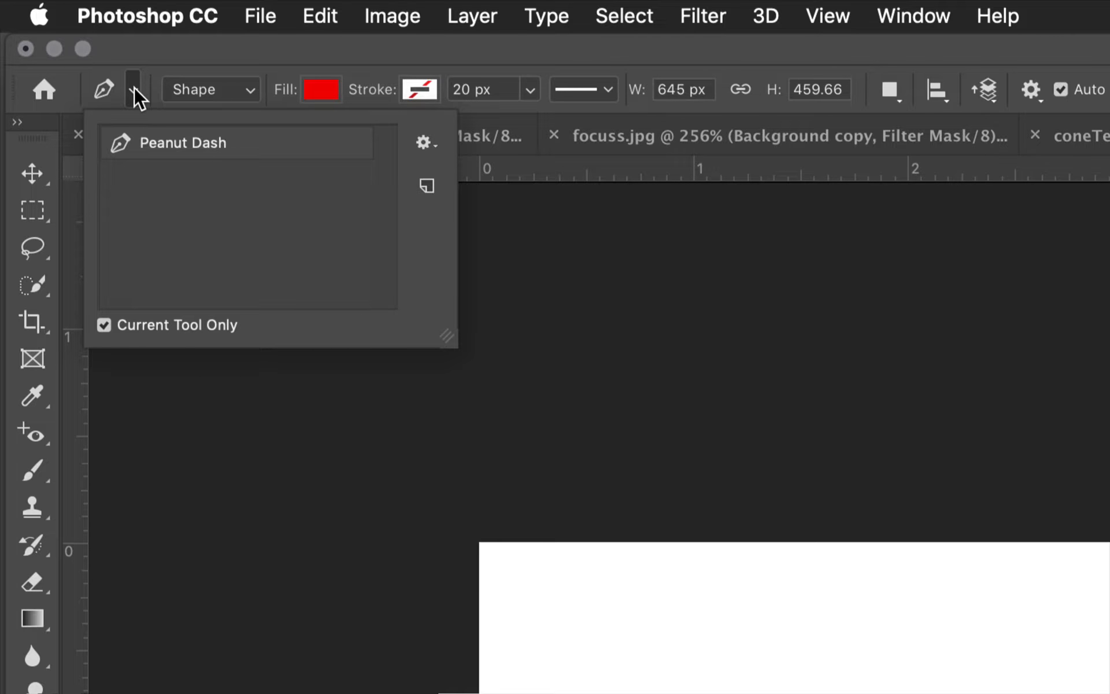
pyautogui.click(167, 93)
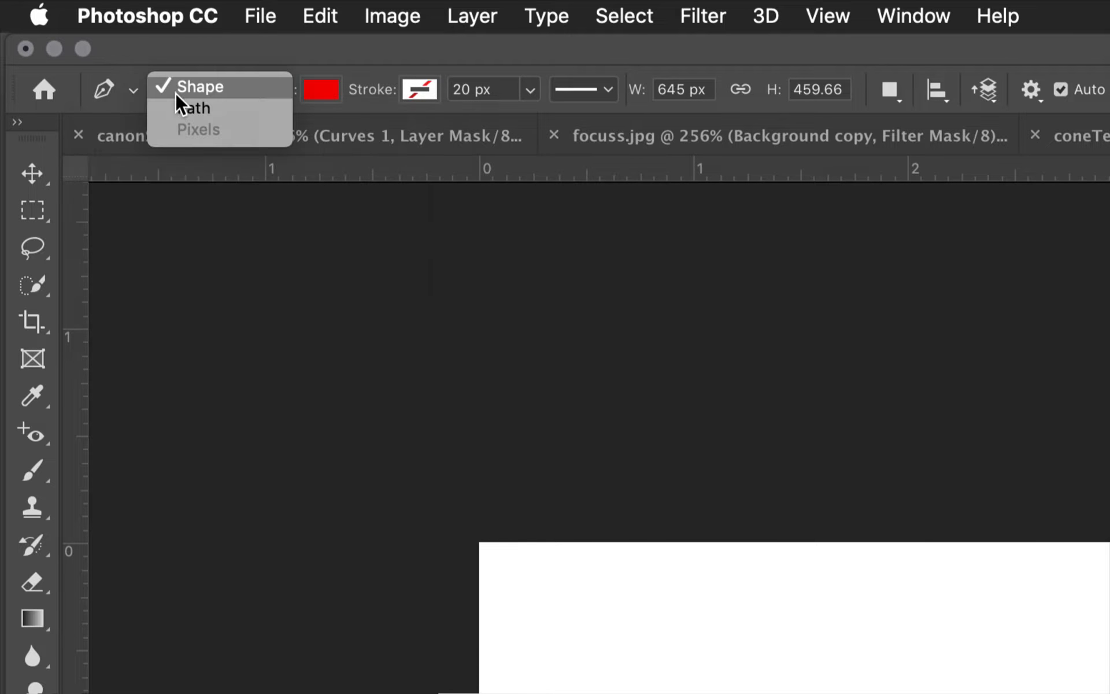
pyautogui.click(218, 93)
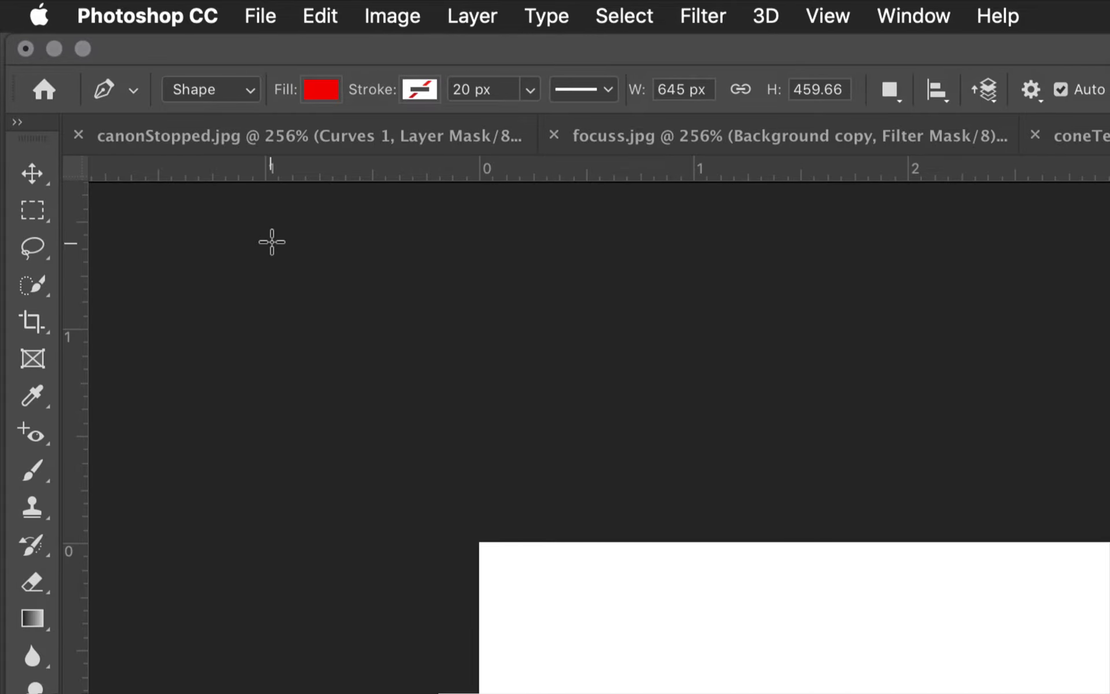
pyautogui.click(240, 92)
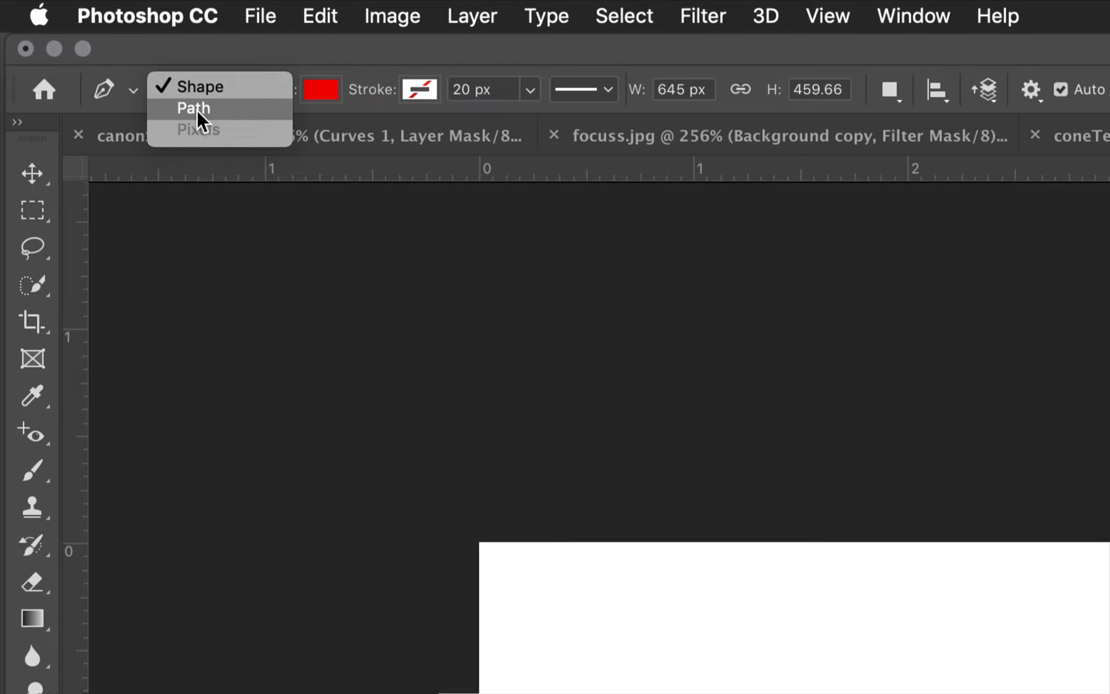
pyautogui.click(226, 87)
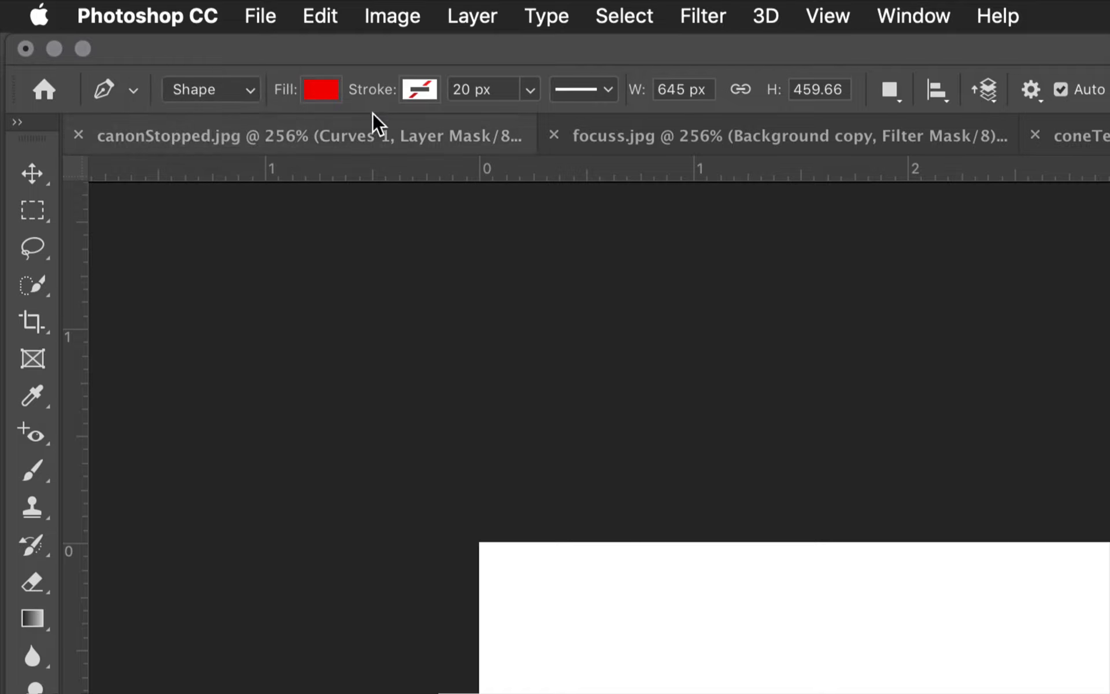
# - Switch the Pen tool's drawing mode to Path and back to Shape
pyautogui.click(246, 92)
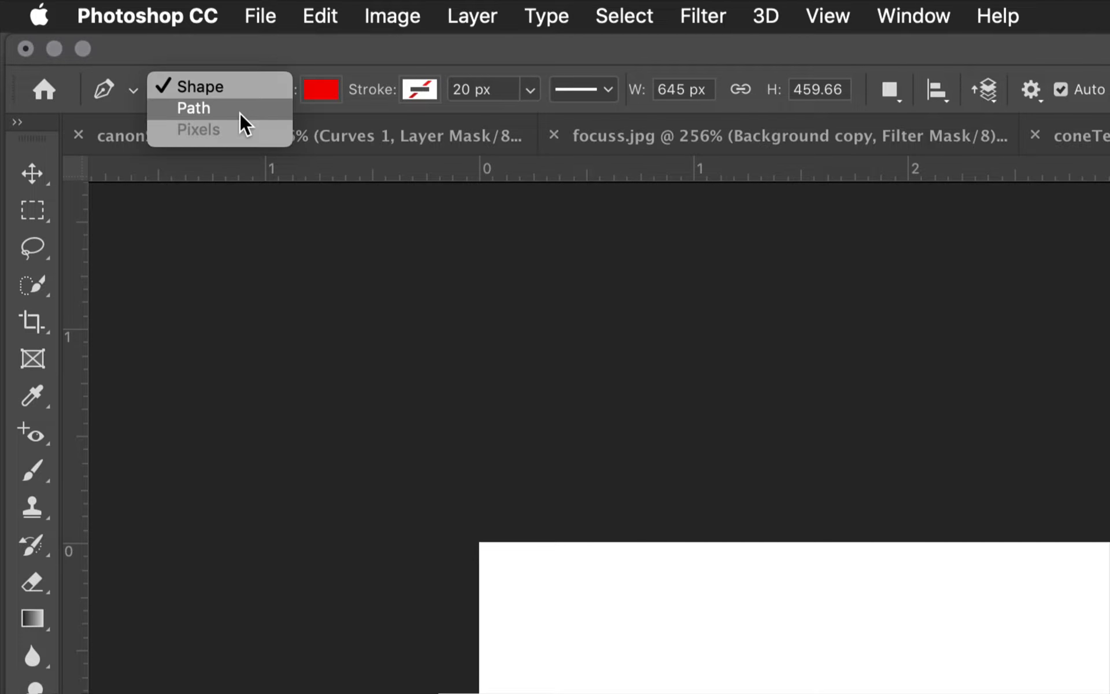
pyautogui.click(241, 111)
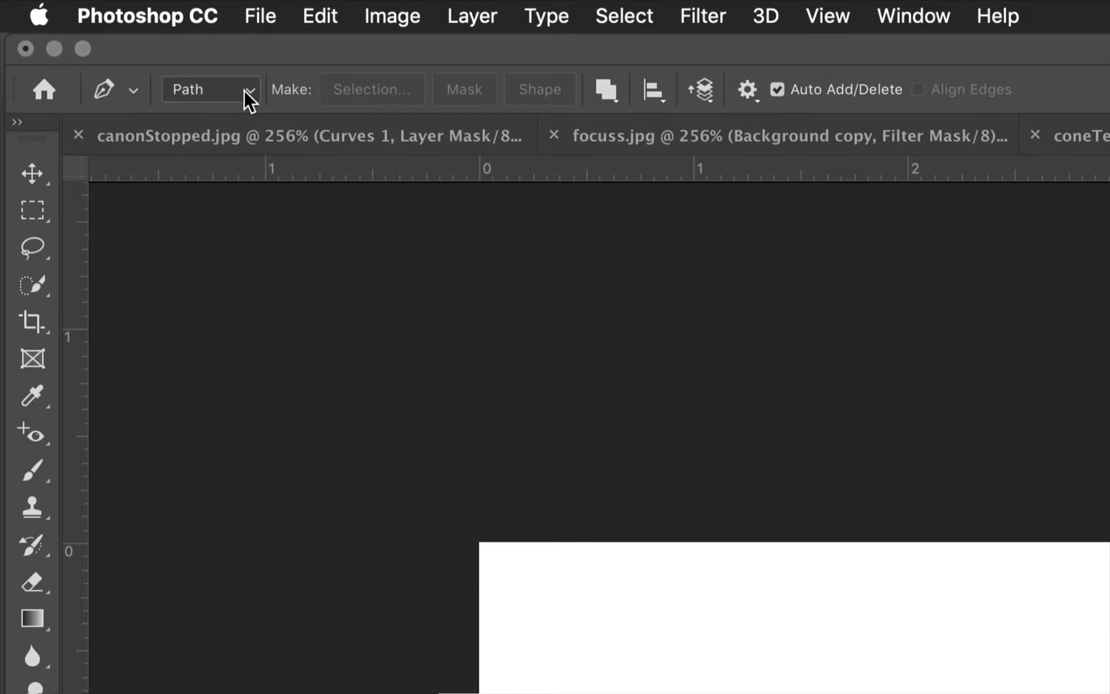
pyautogui.click(249, 99)
pyautogui.click(248, 73)
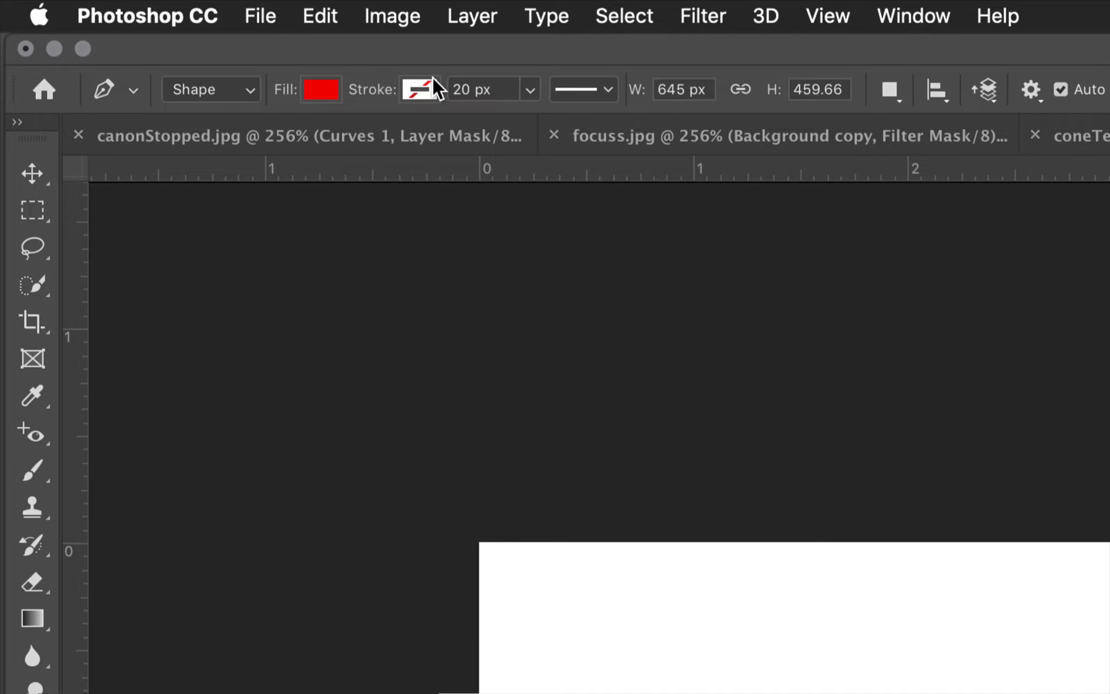
# - Try no fill for the Pen tool's shapes, and set the fill to the dark red among the recently used colors
pyautogui.click(320, 93)
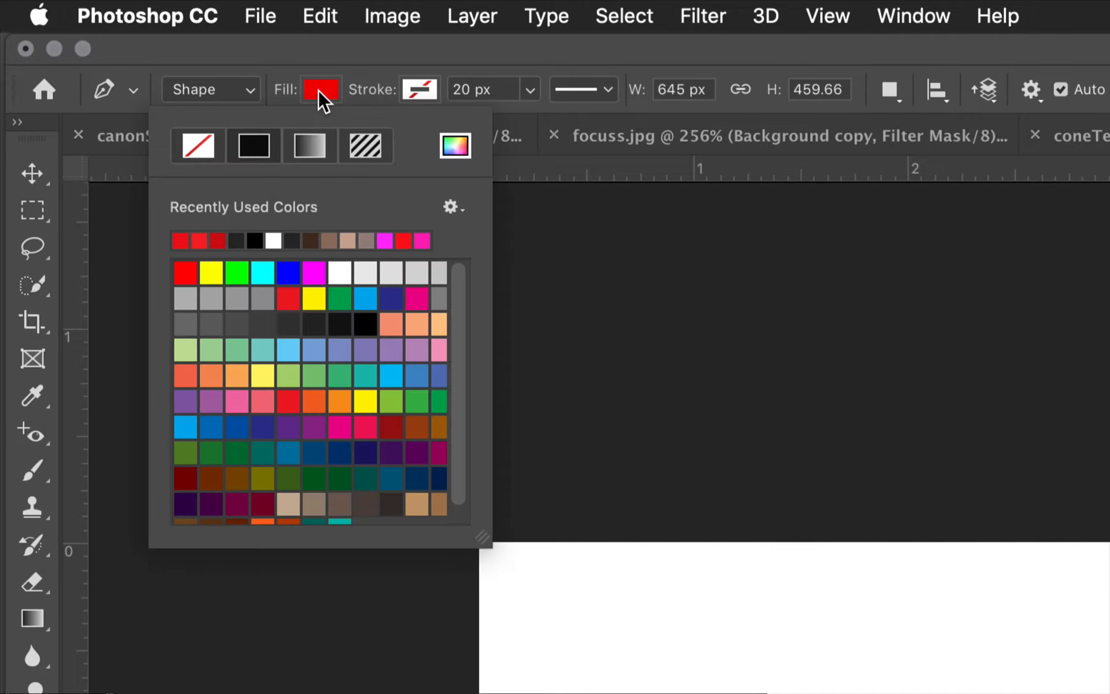
pyautogui.click(191, 159)
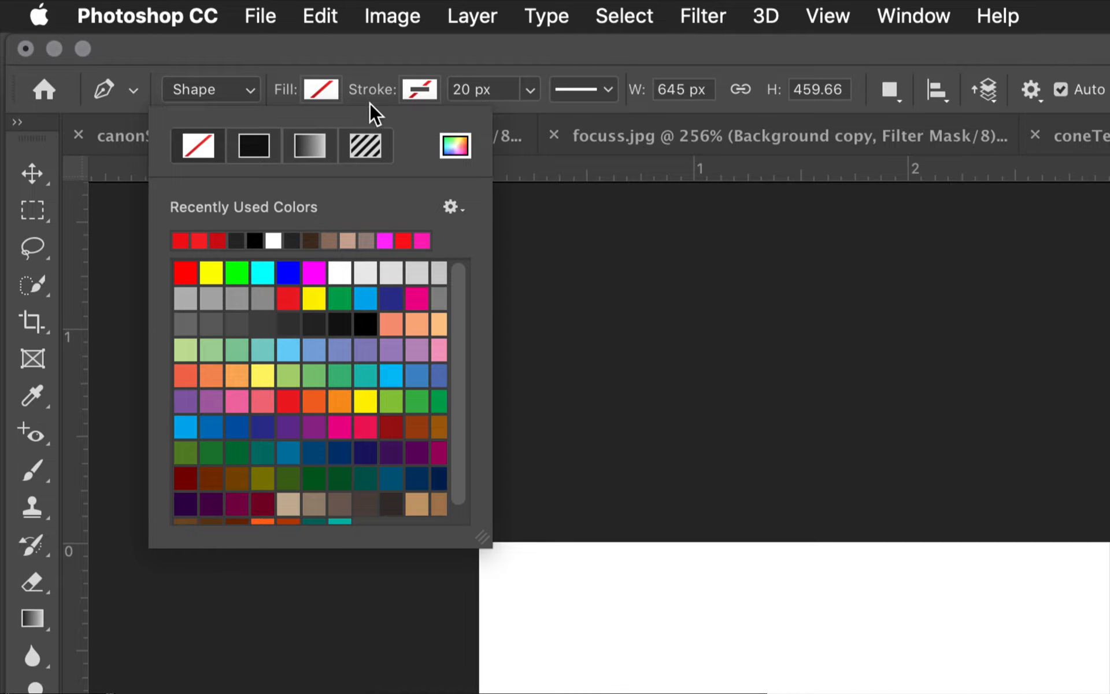
pyautogui.click(218, 239)
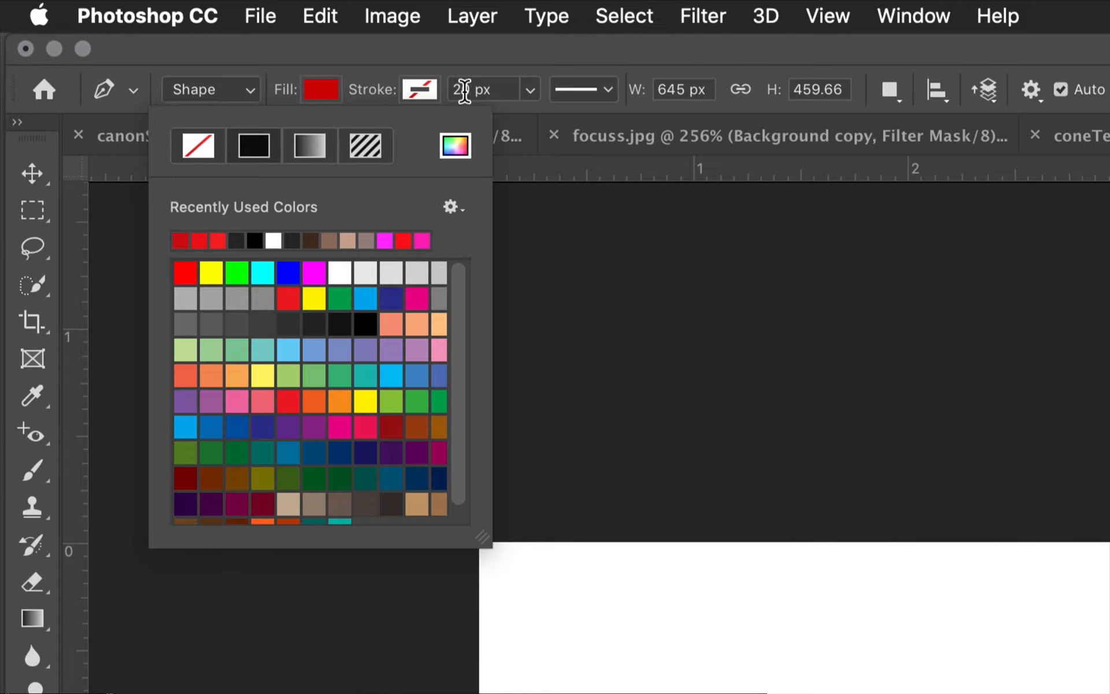
# - Examine the Pen tool's stroke width and style, path operations, alignment, arrangement and path options, keeping New Layer as the path operation
pyautogui.click(466, 88)
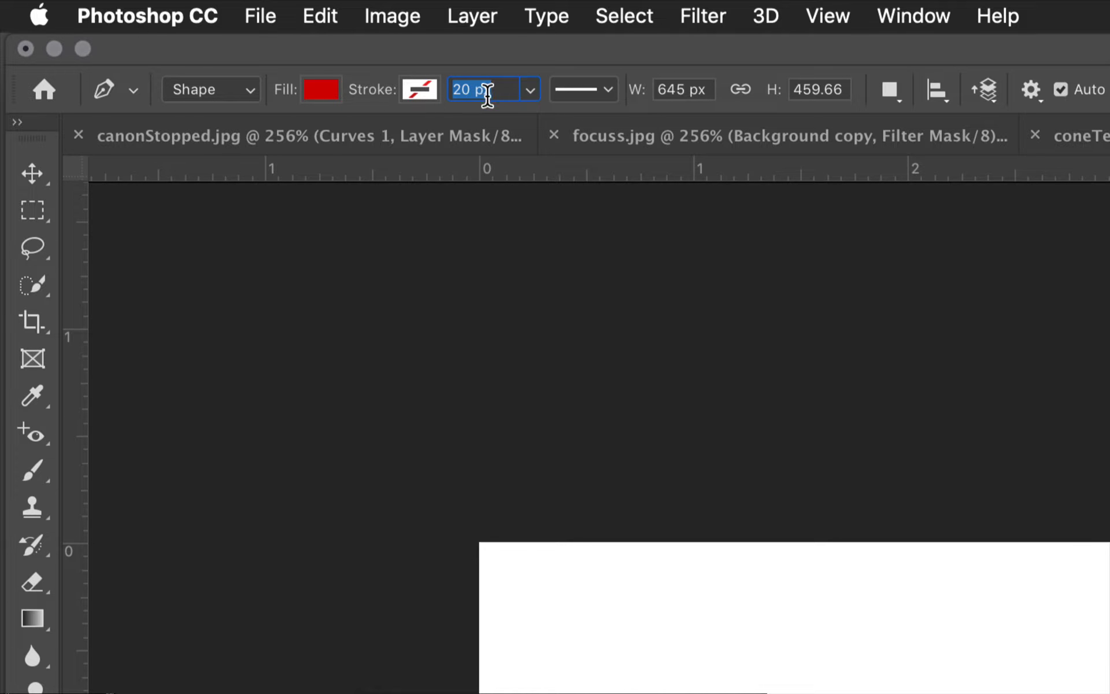
pyautogui.click(600, 95)
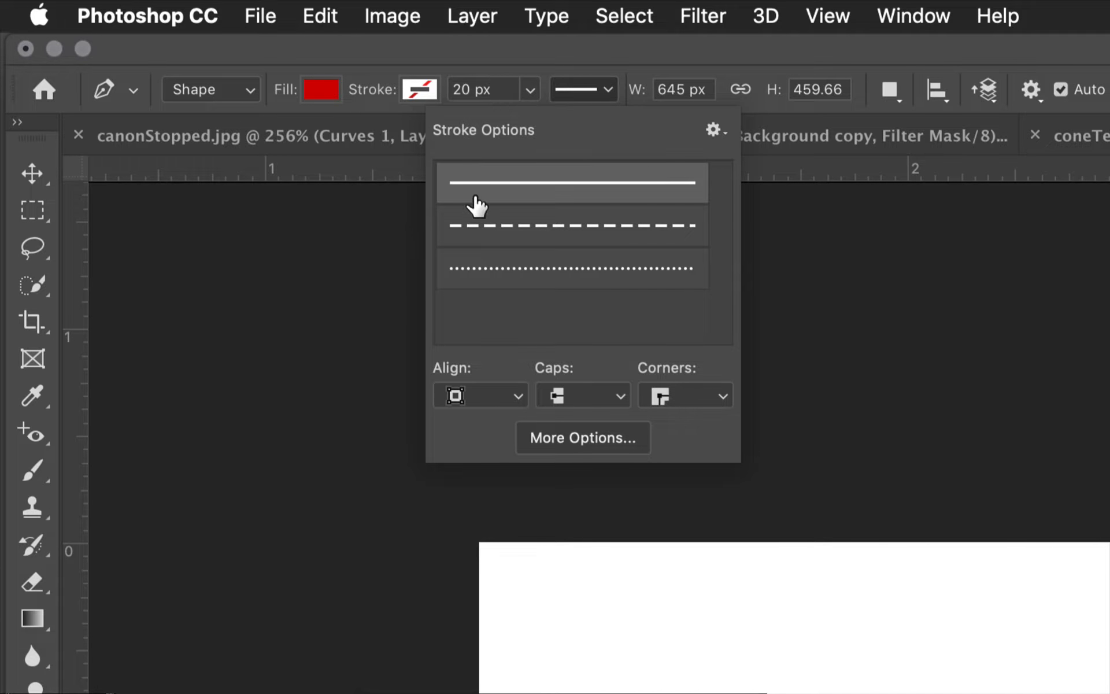
pyautogui.click(691, 64)
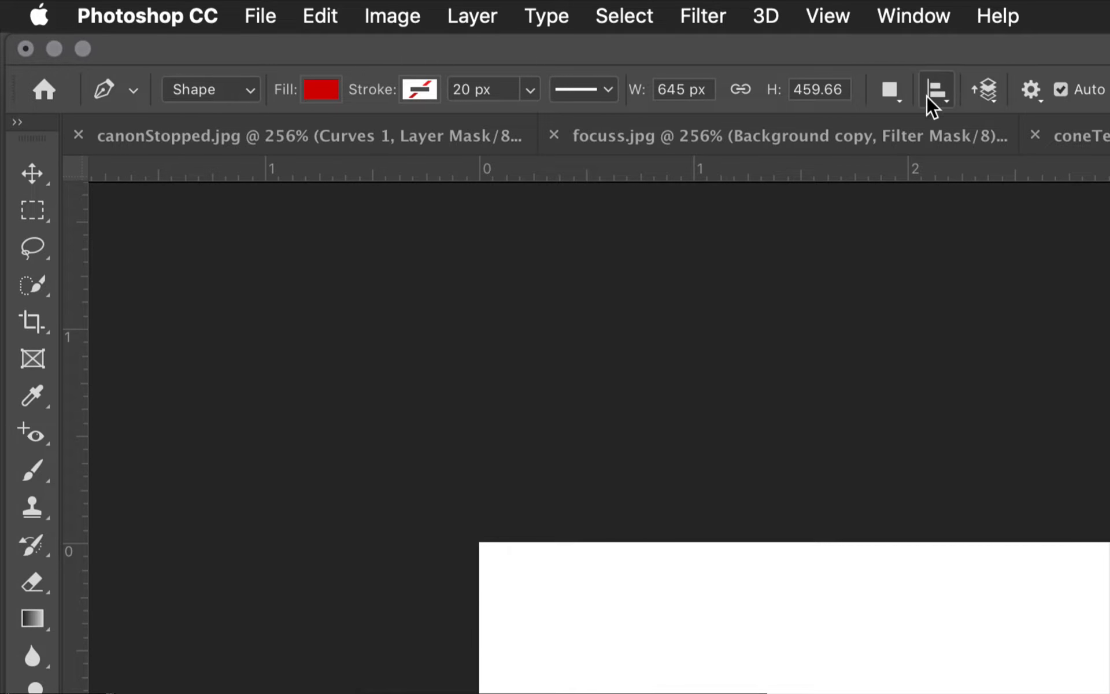
pyautogui.click(890, 91)
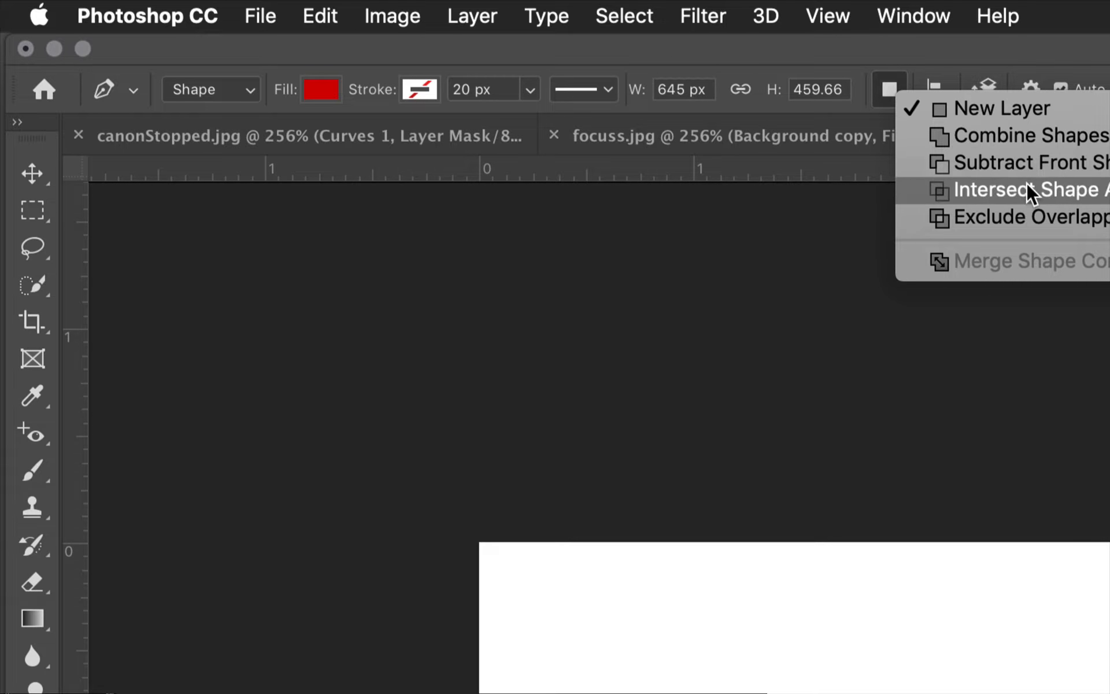
pyautogui.click(1027, 106)
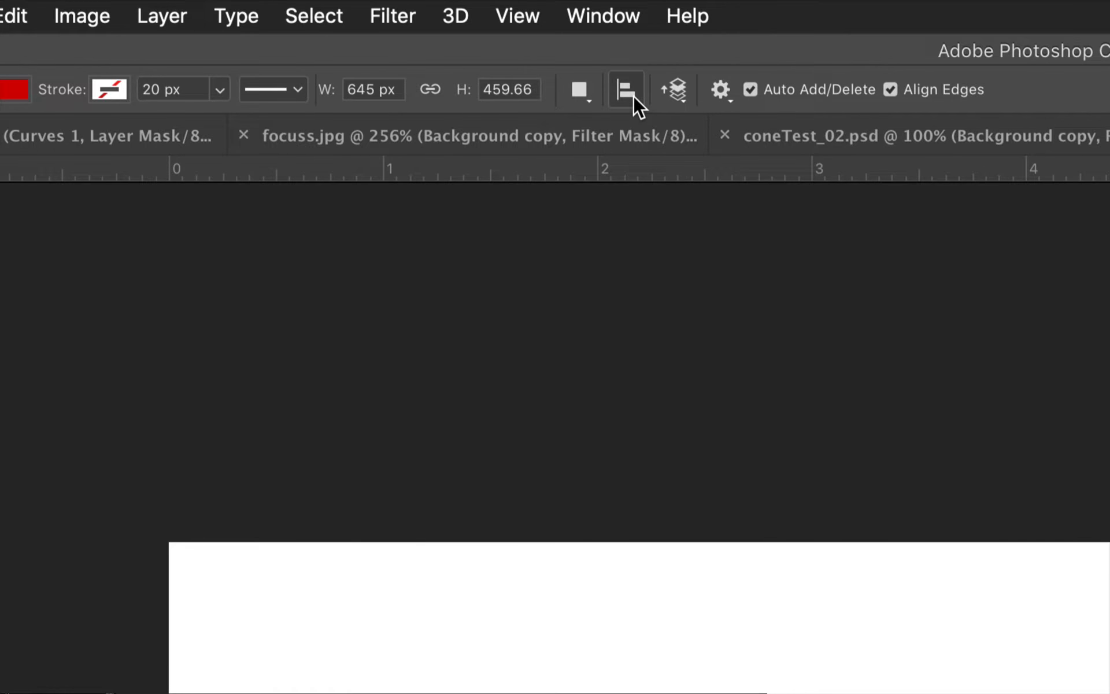
pyautogui.click(633, 95)
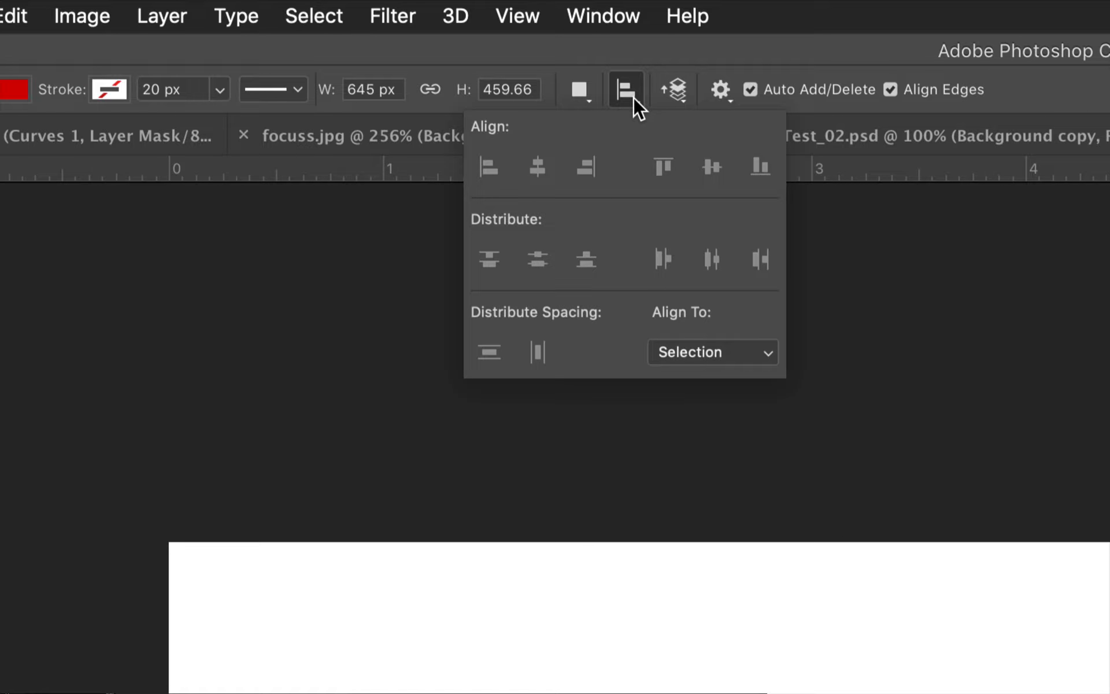
pyautogui.click(679, 95)
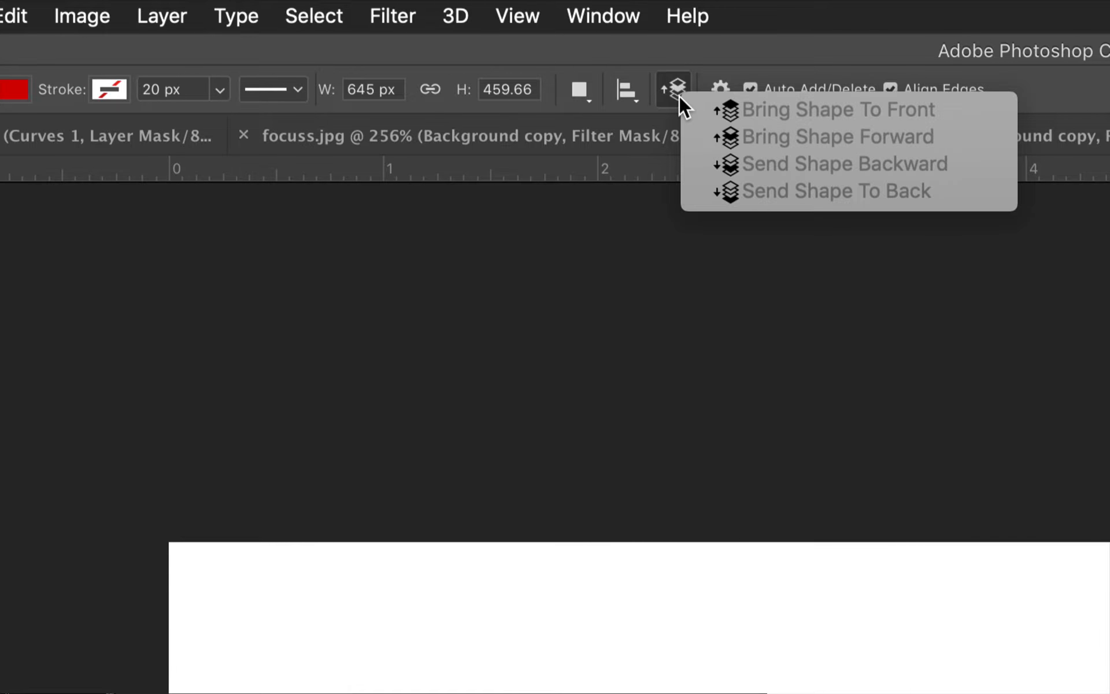
pyautogui.click(755, 47)
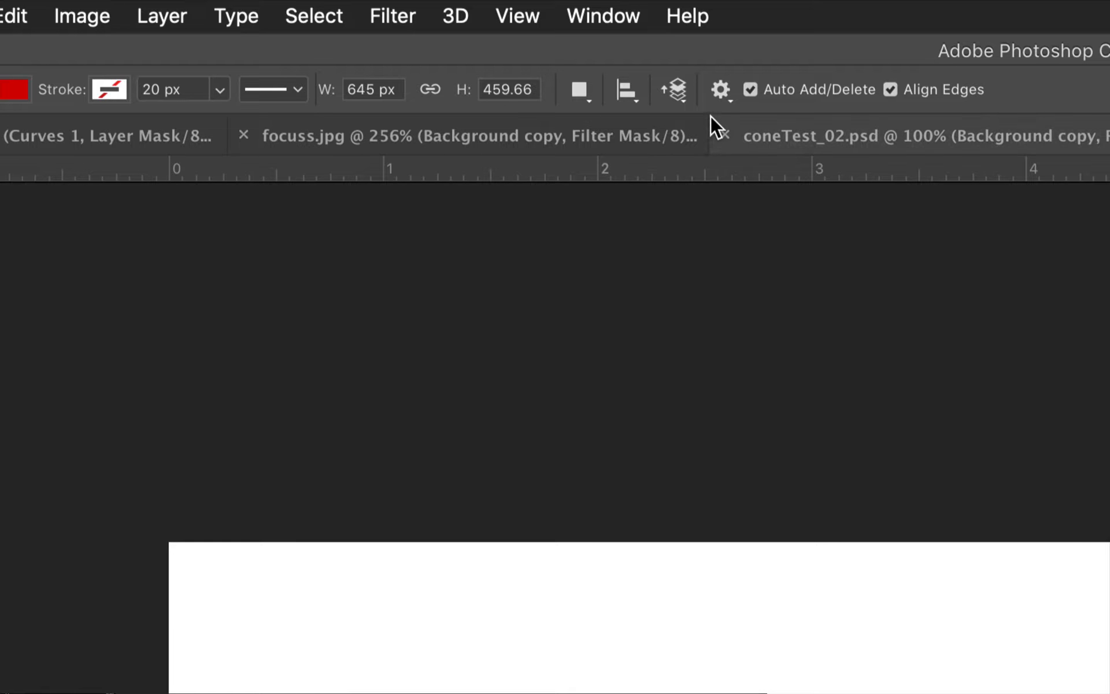
pyautogui.click(718, 93)
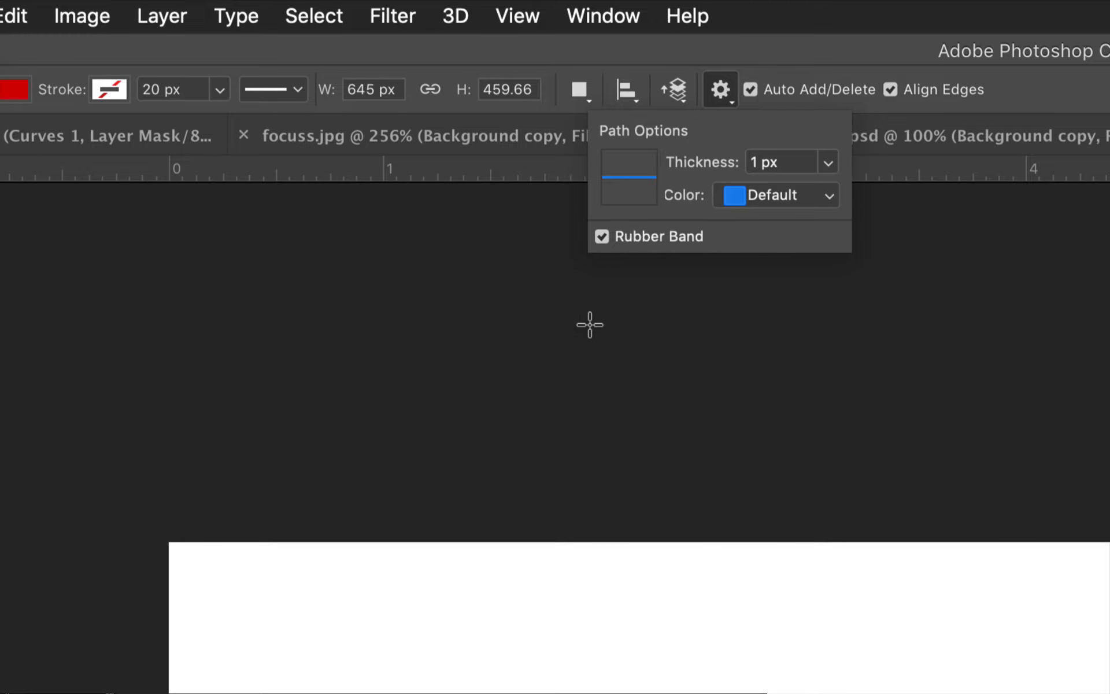
pyautogui.click(786, 52)
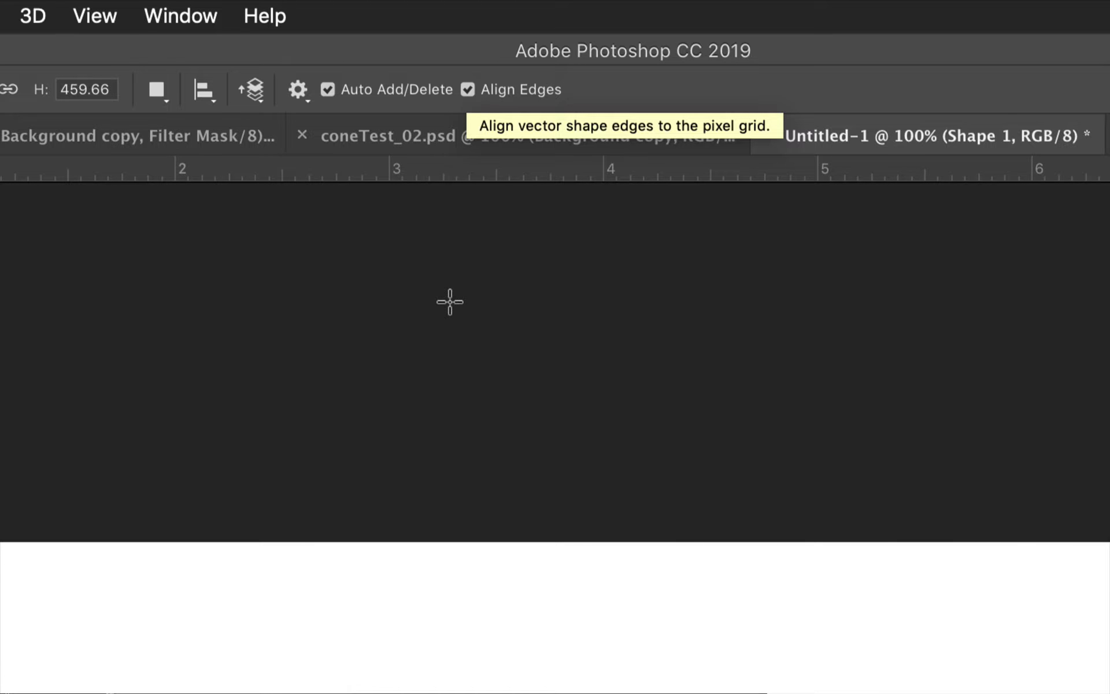
pyautogui.scroll(-10, 444, 445)
pyautogui.scroll(15, 444, 444)
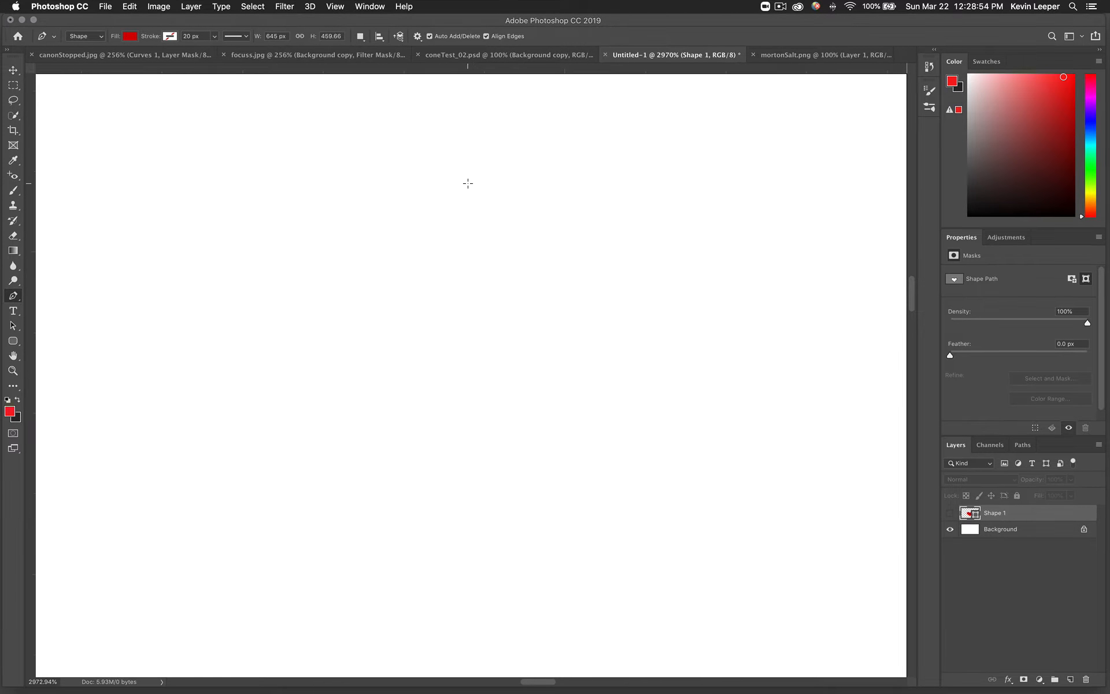
pyautogui.scroll(-5, 468, 183)
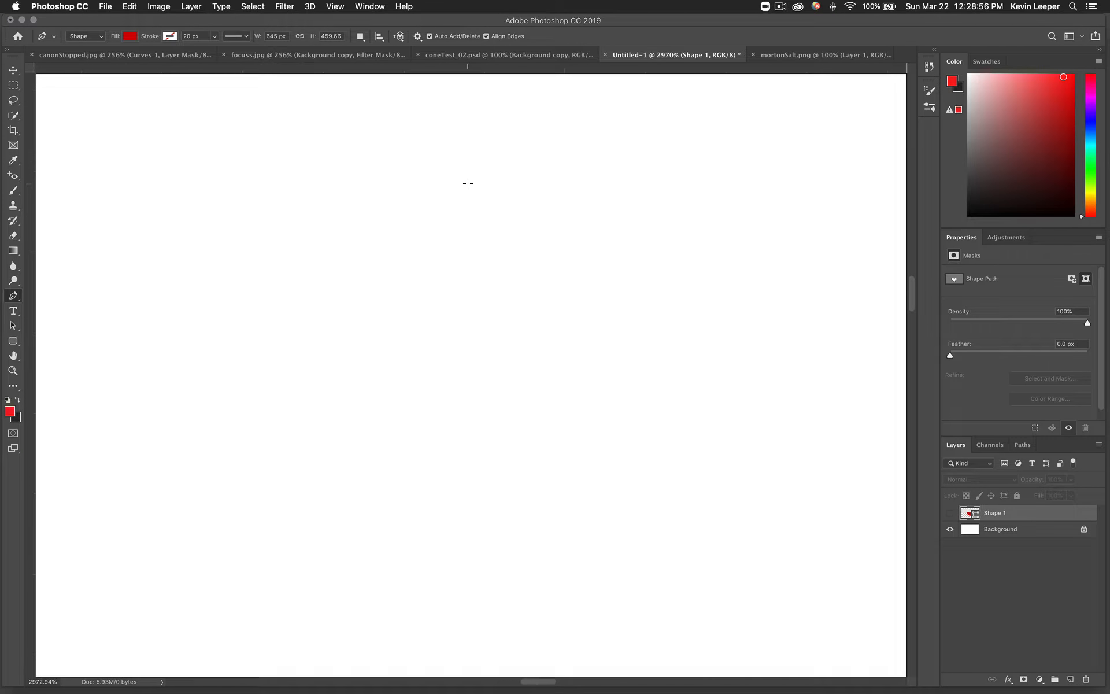
pyautogui.scroll(-10, 467, 183)
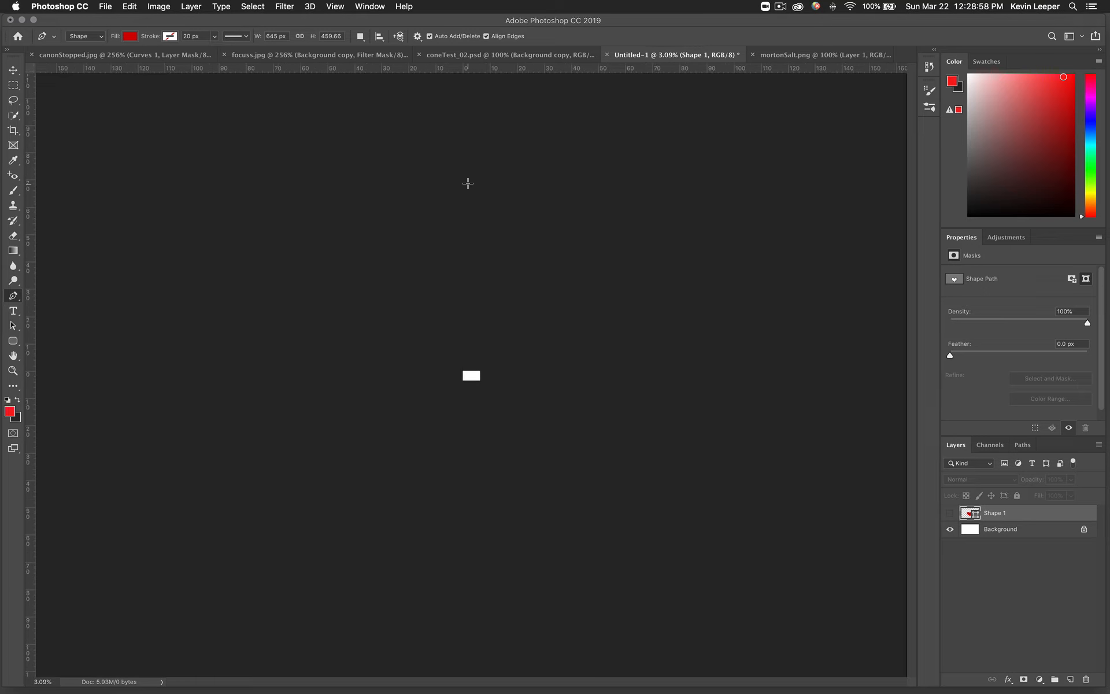
pyautogui.scroll(8, 468, 184)
pyautogui.scroll(4, 467, 183)
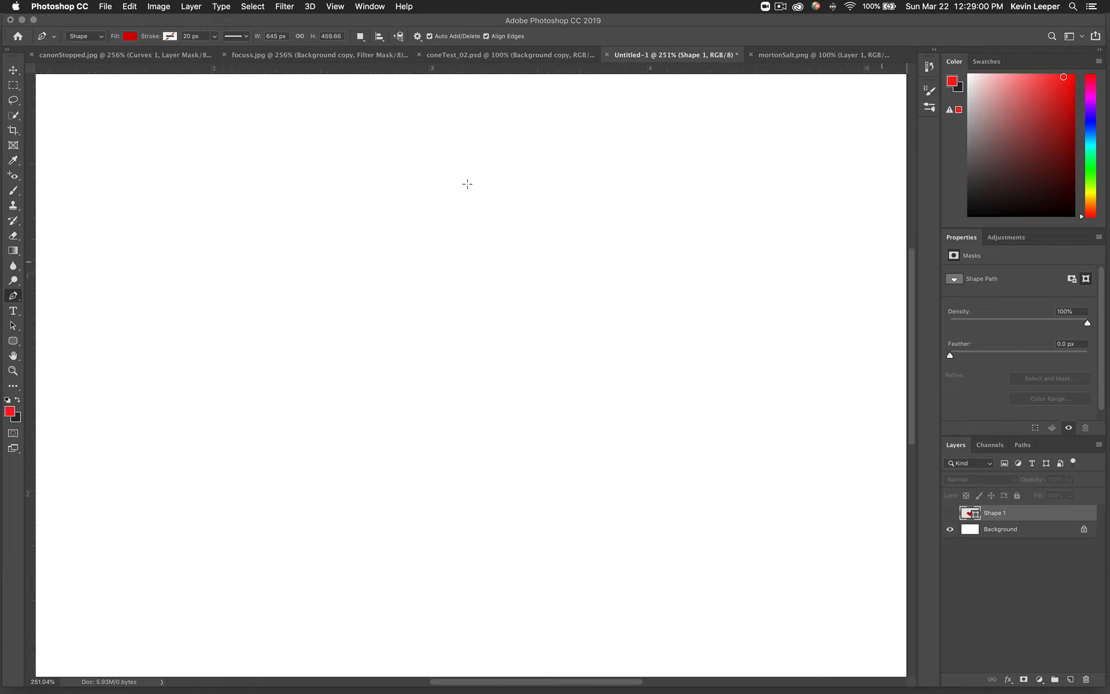
pyautogui.scroll(-2, 468, 184)
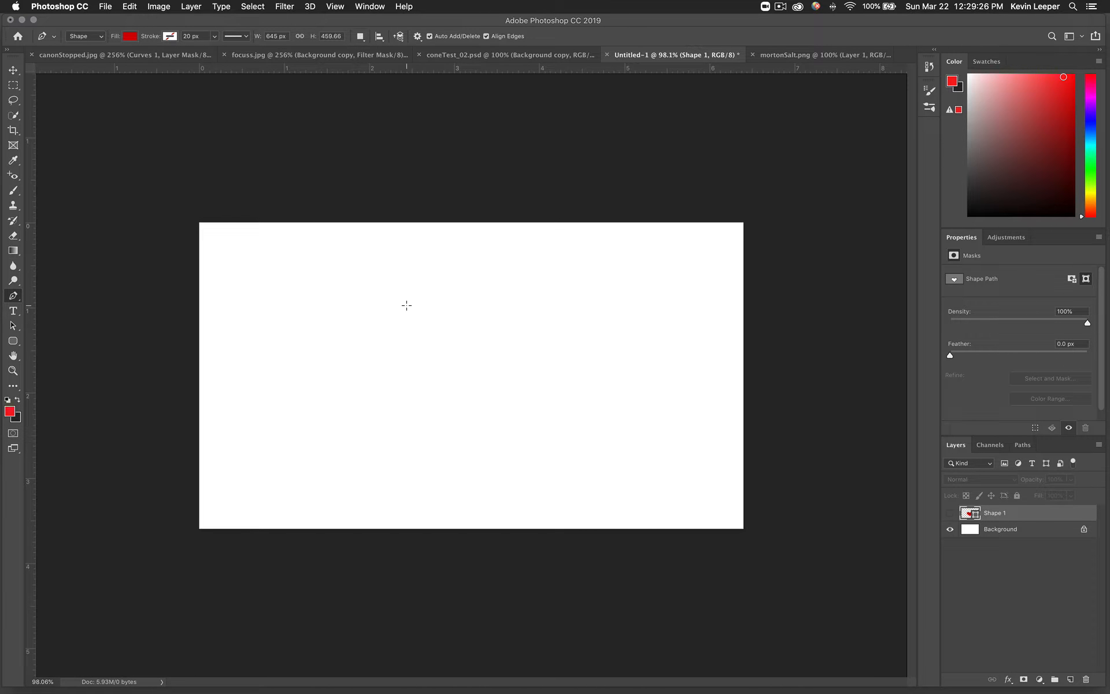
# - Draw a closed five-point, straight-sided shape about 646 px wide and 588 px high near the middle of the canvas with the Pen tool
pyautogui.click(368, 314)
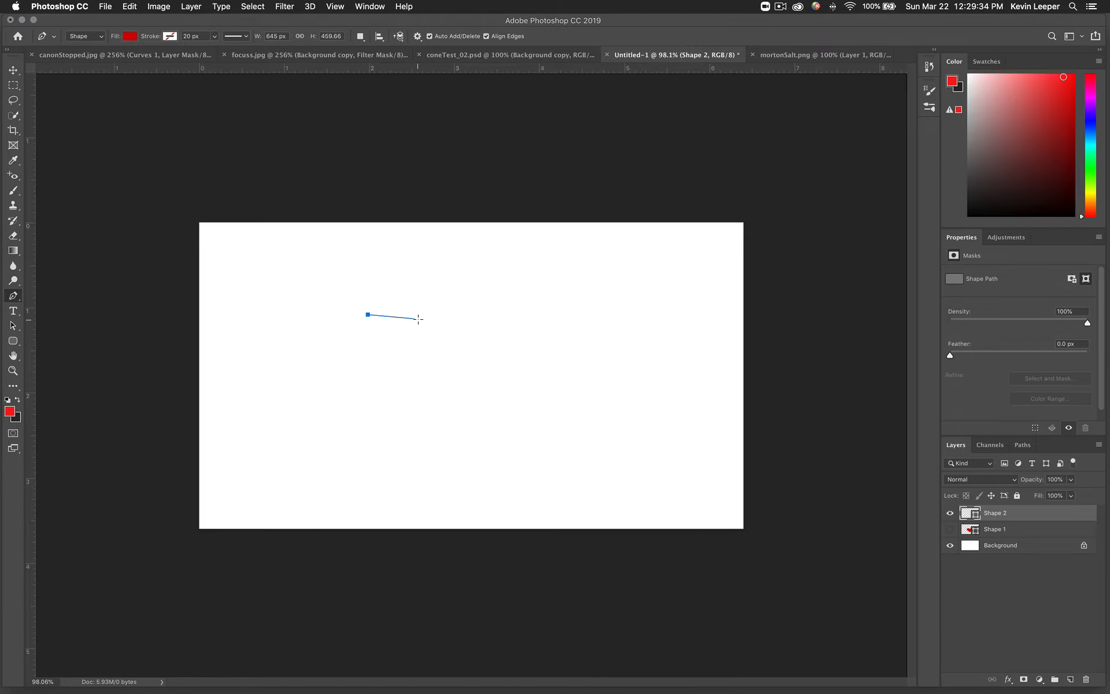
pyautogui.click(442, 261)
pyautogui.click(542, 326)
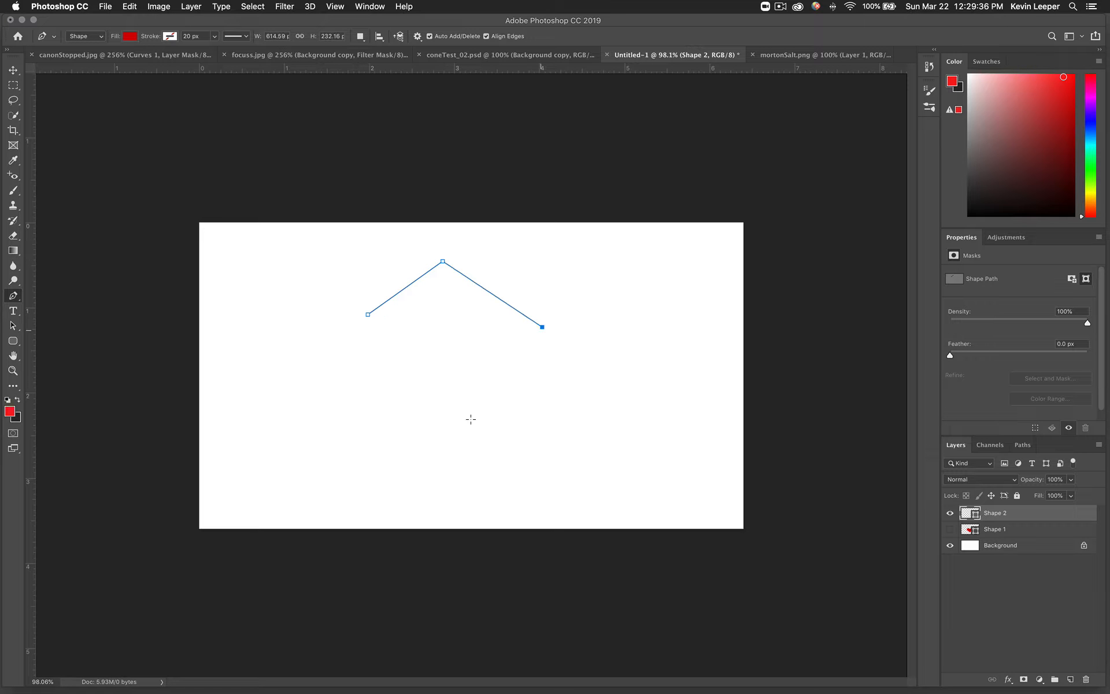
pyautogui.click(461, 428)
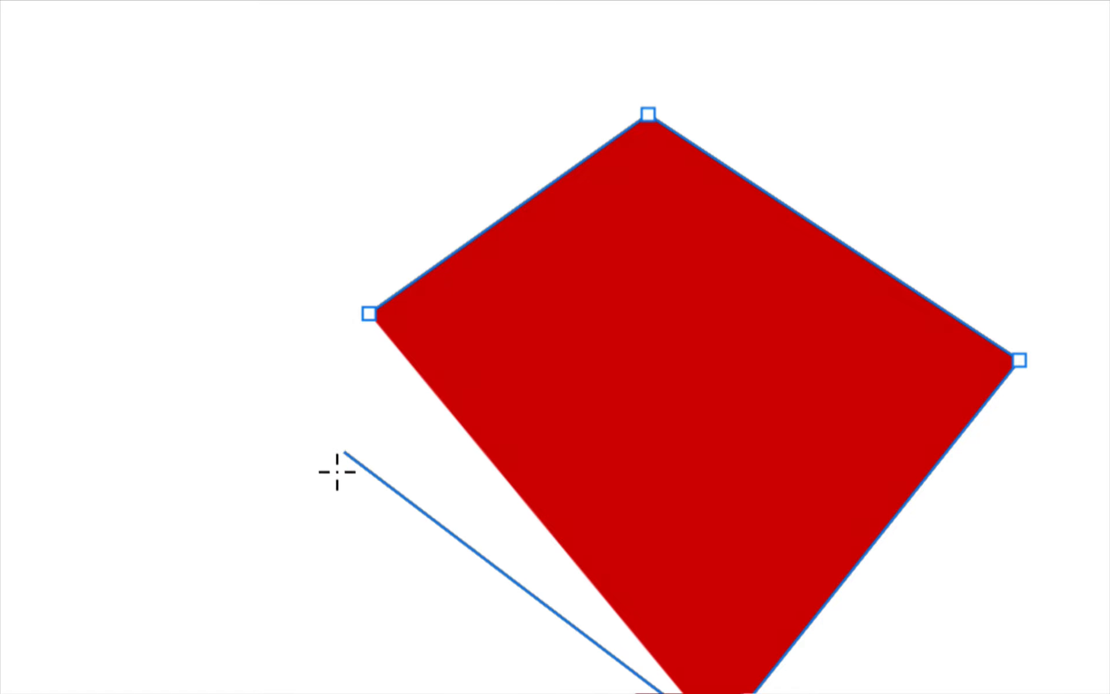
pyautogui.click(337, 532)
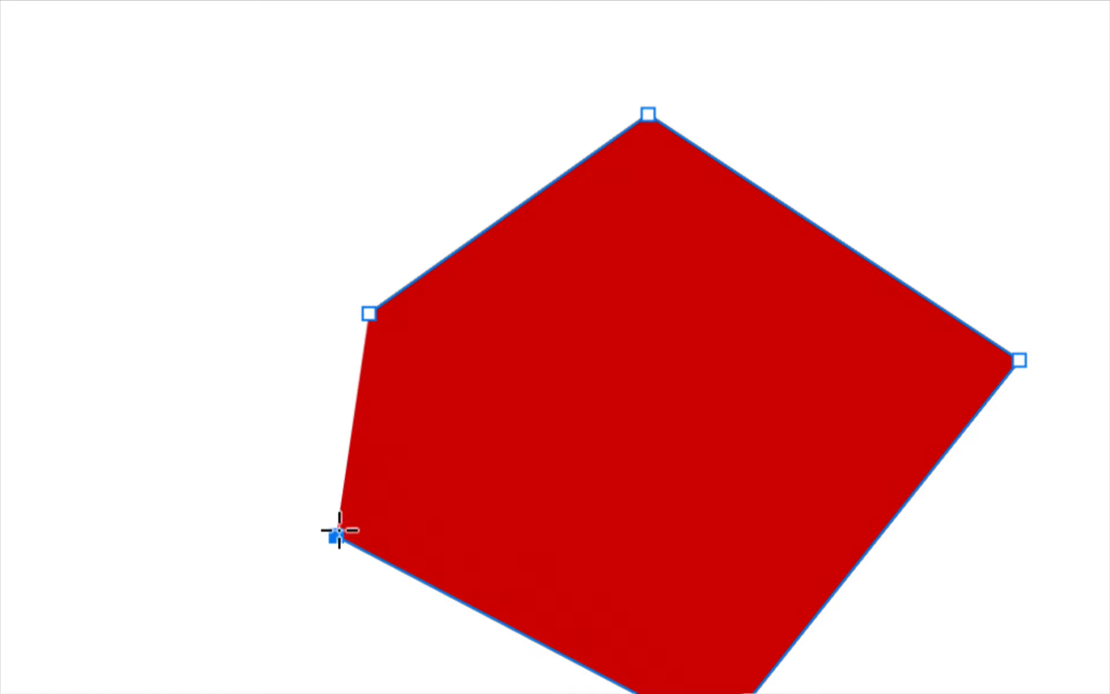
pyautogui.click(369, 315)
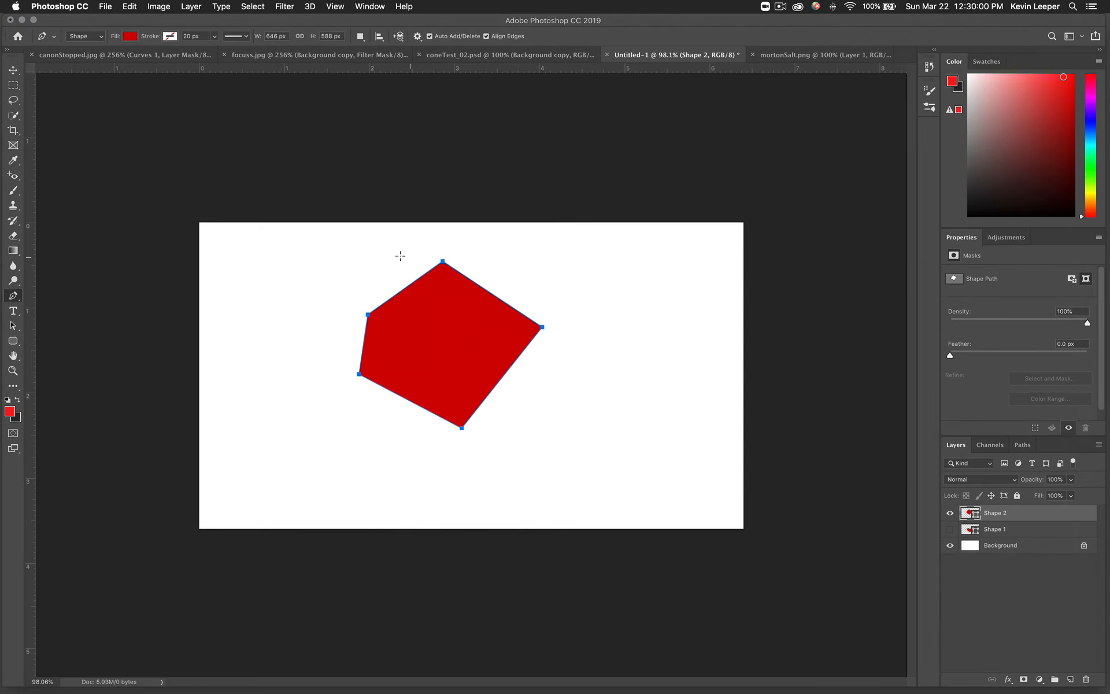
# - Draw a closed triangle about 297 by 467 px beside the five-sided shape, and add a second triangle above it in the same layer with Combine Shapes
pyautogui.click(632, 335)
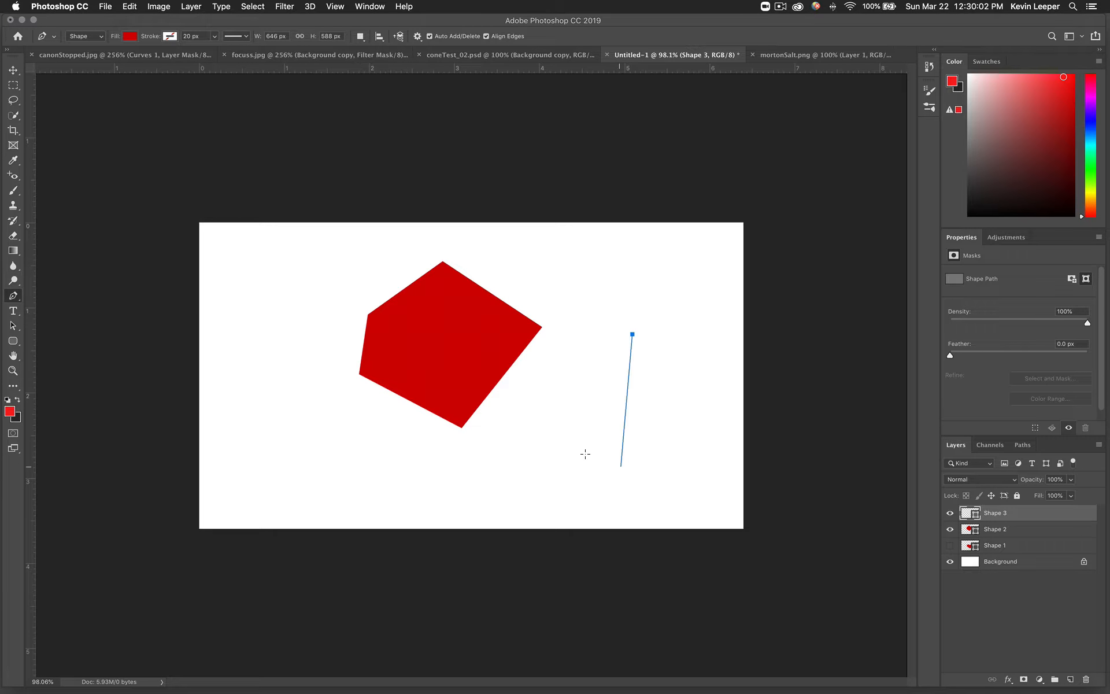
pyautogui.click(548, 433)
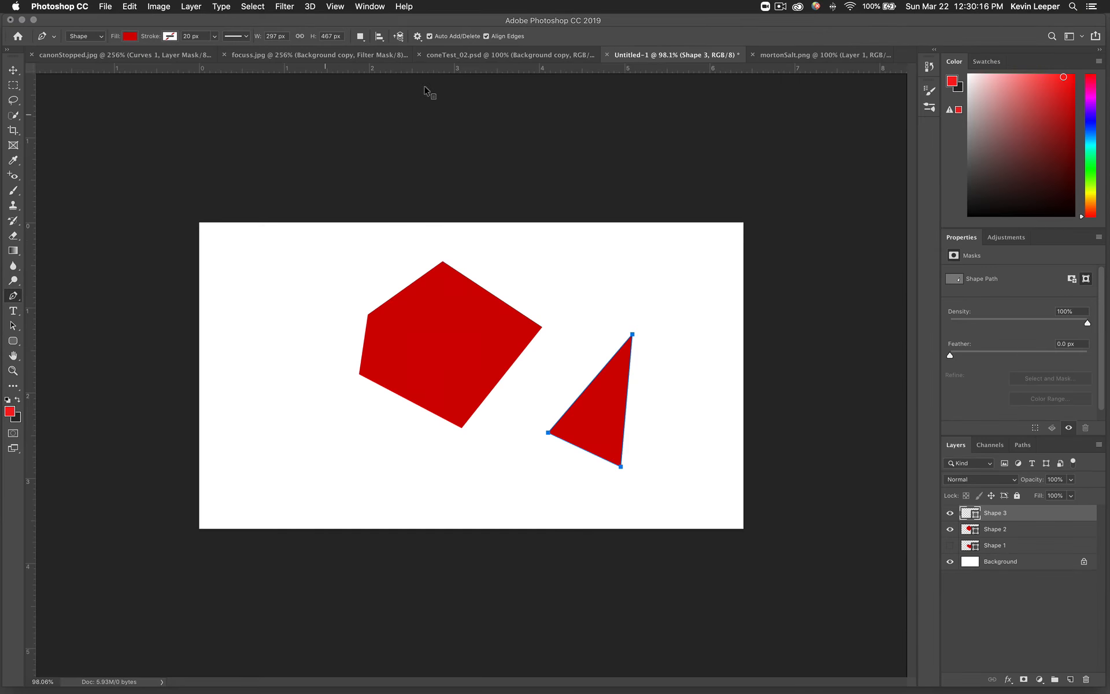
pyautogui.click(360, 36)
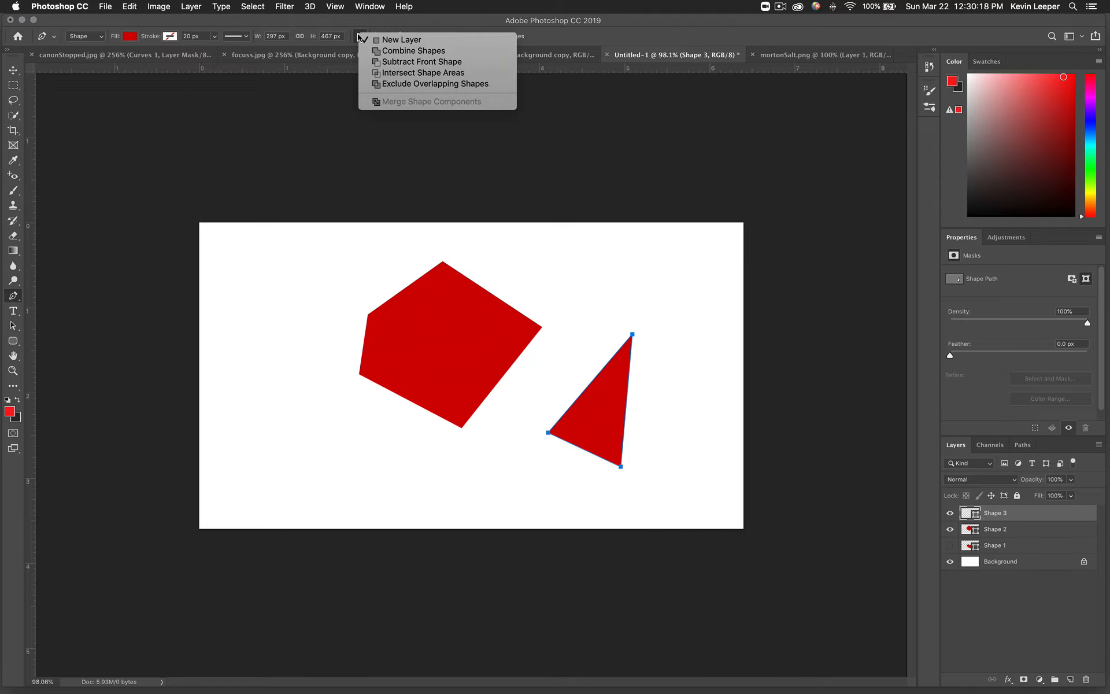
pyautogui.click(418, 51)
pyautogui.click(589, 252)
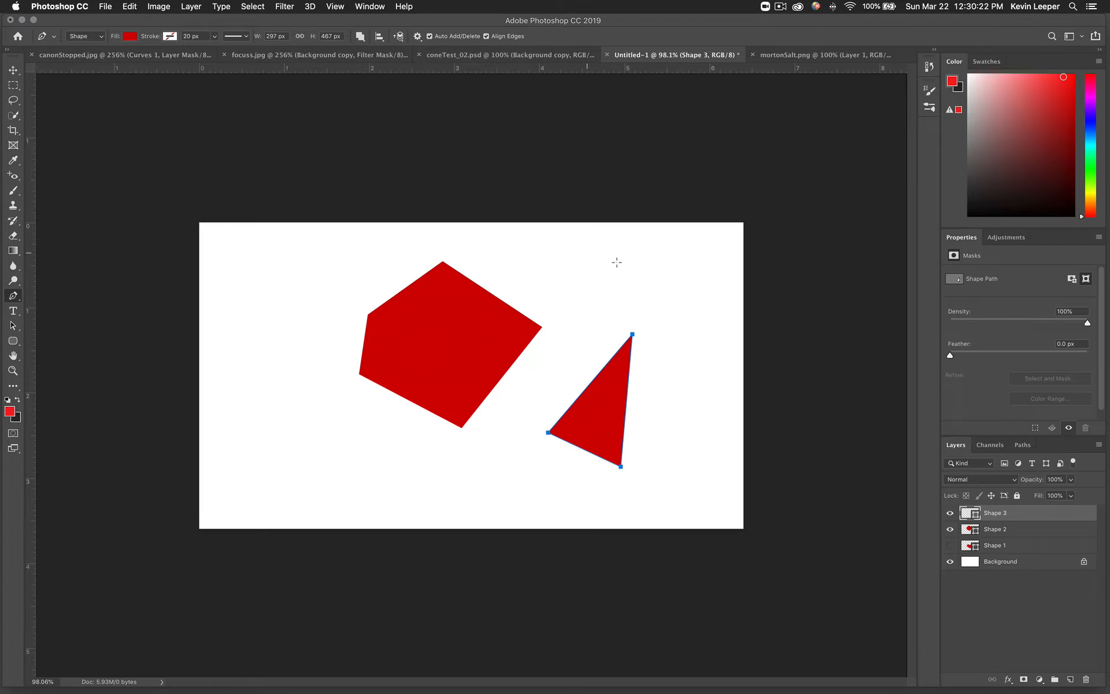
pyautogui.click(698, 310)
pyautogui.click(568, 341)
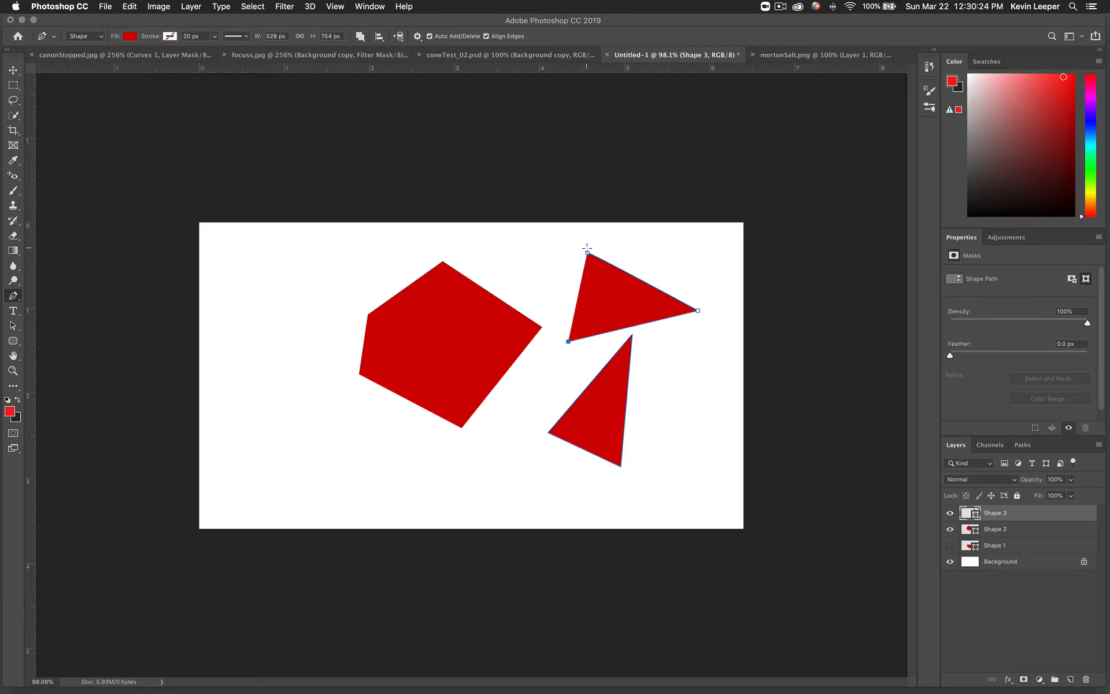
pyautogui.click(588, 253)
# - Check which shapes belong to the Shape 3 layer by toggling its visibility off and on
pyautogui.click(950, 514)
pyautogui.click(950, 513)
pyautogui.click(950, 513)
pyautogui.click(950, 513)
# - Reset the path operation to New Layer, review the other operations, and delete the Shape 3 layer with the triangles
pyautogui.click(366, 39)
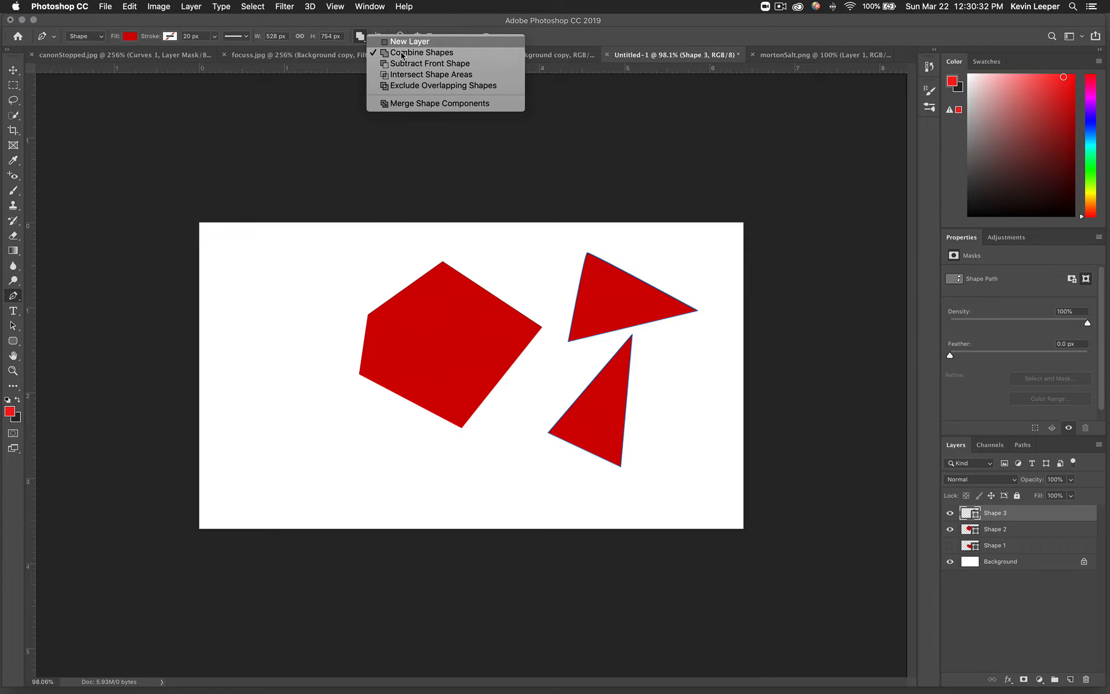
pyautogui.click(382, 41)
pyautogui.click(361, 38)
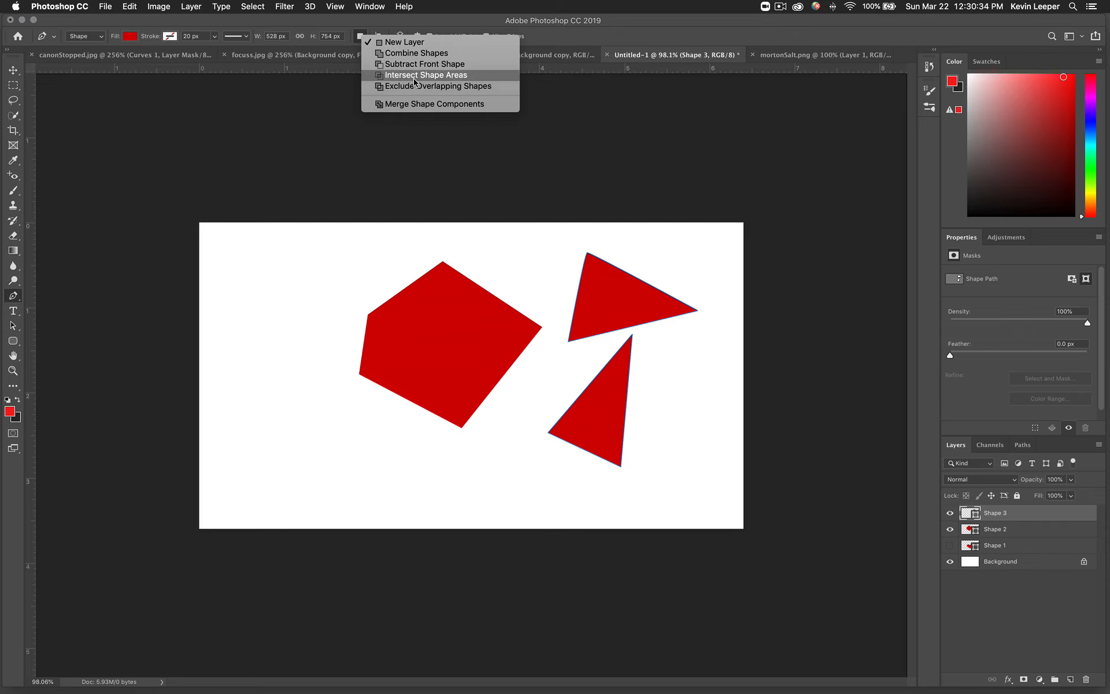
pyautogui.click(601, 38)
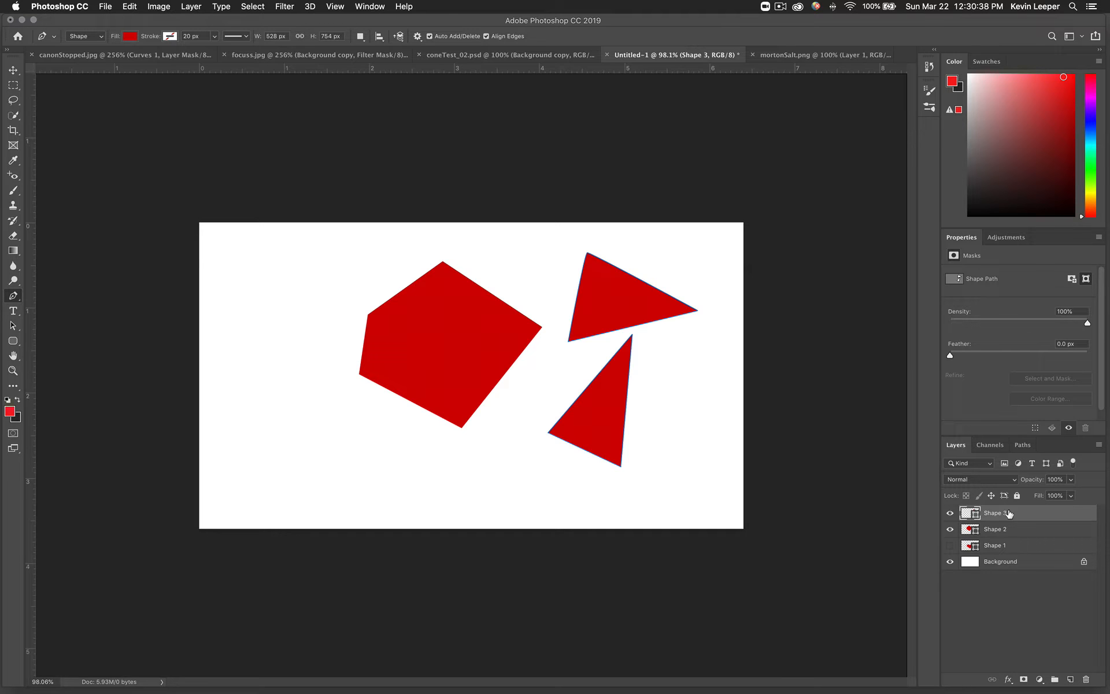
pyautogui.press('BackSpace')
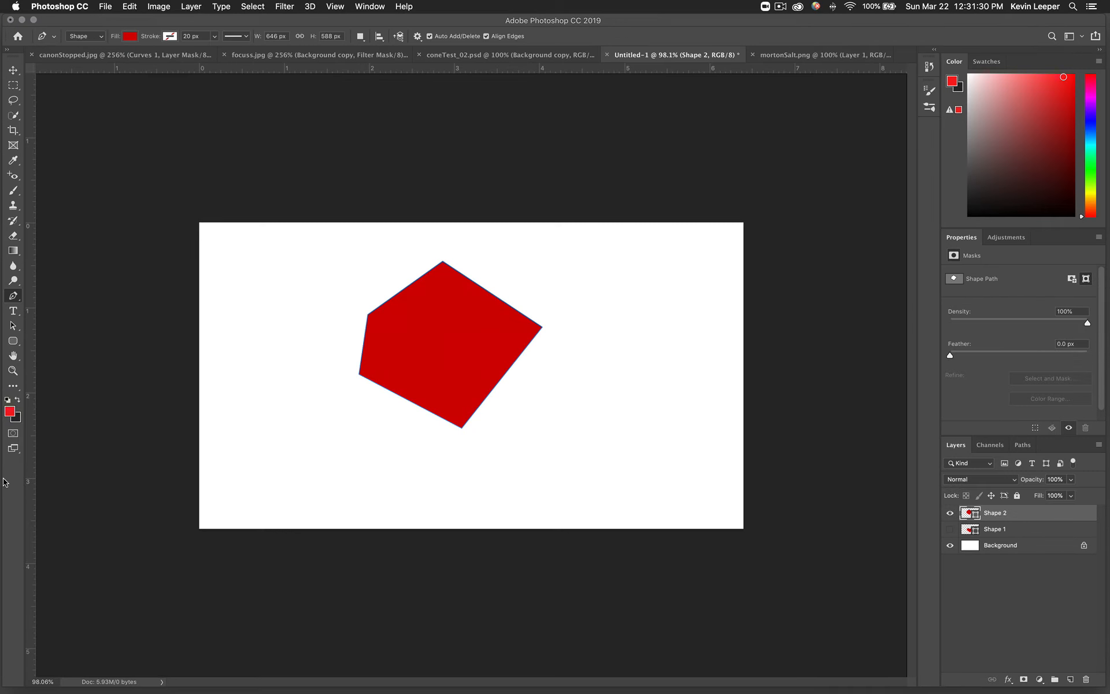
# - Select the five-sided shape's whole path with the Path Selection tool and try selecting its lower-left anchor point
pyautogui.click(13, 329)
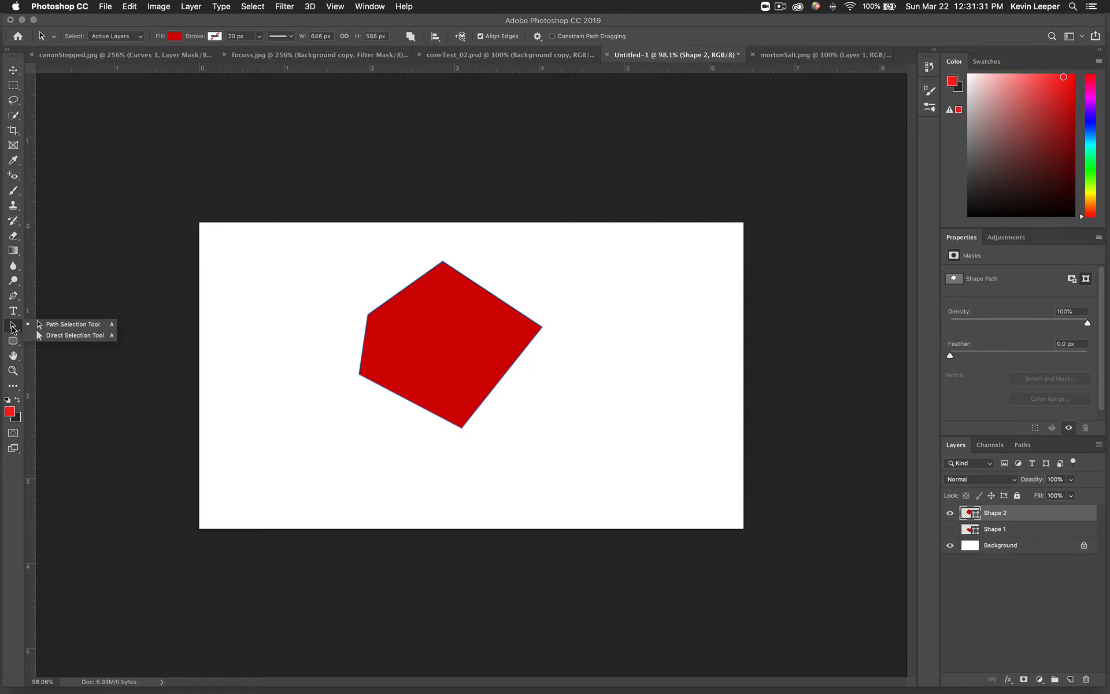
pyautogui.click(73, 329)
pyautogui.click(363, 351)
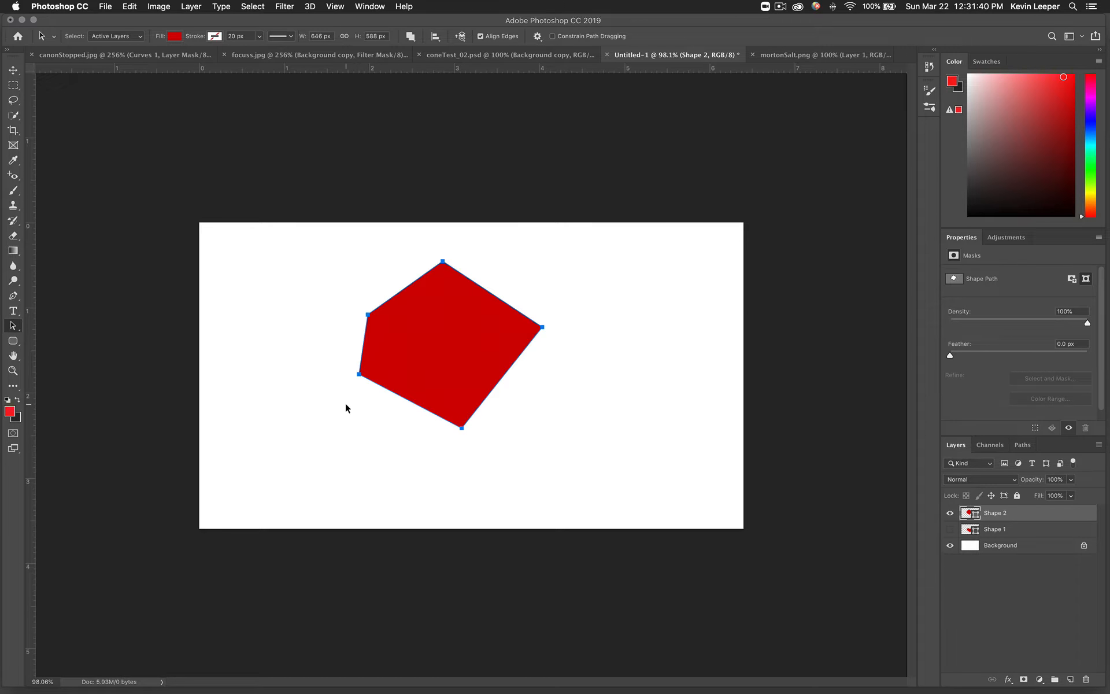
pyautogui.click(16, 327)
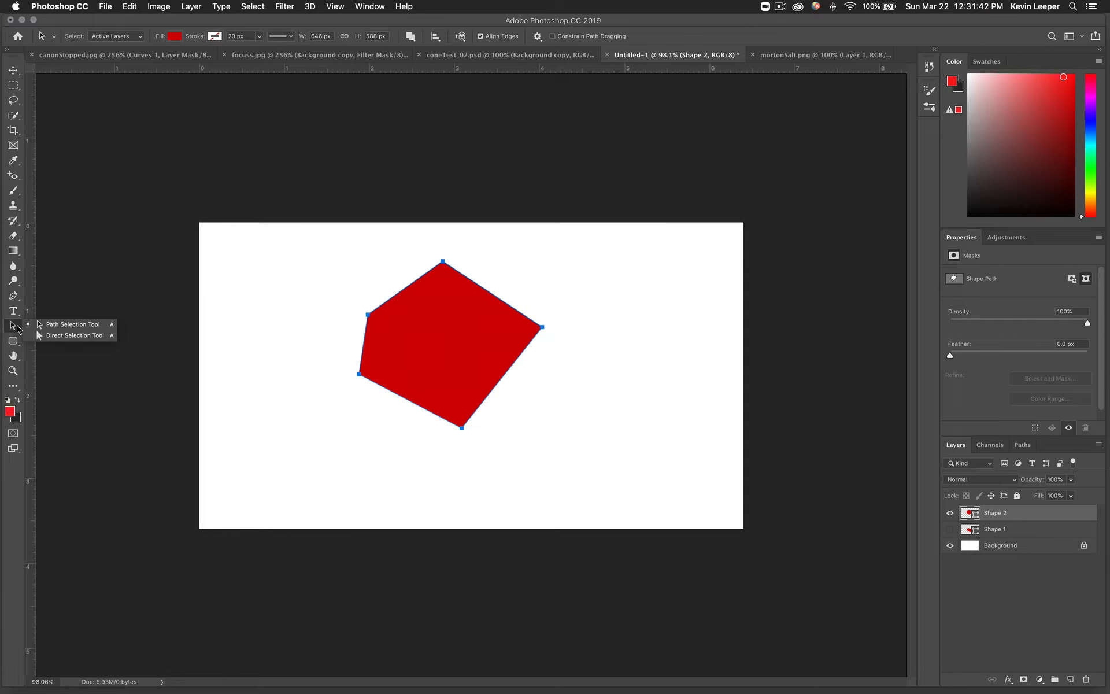
pyautogui.click(52, 324)
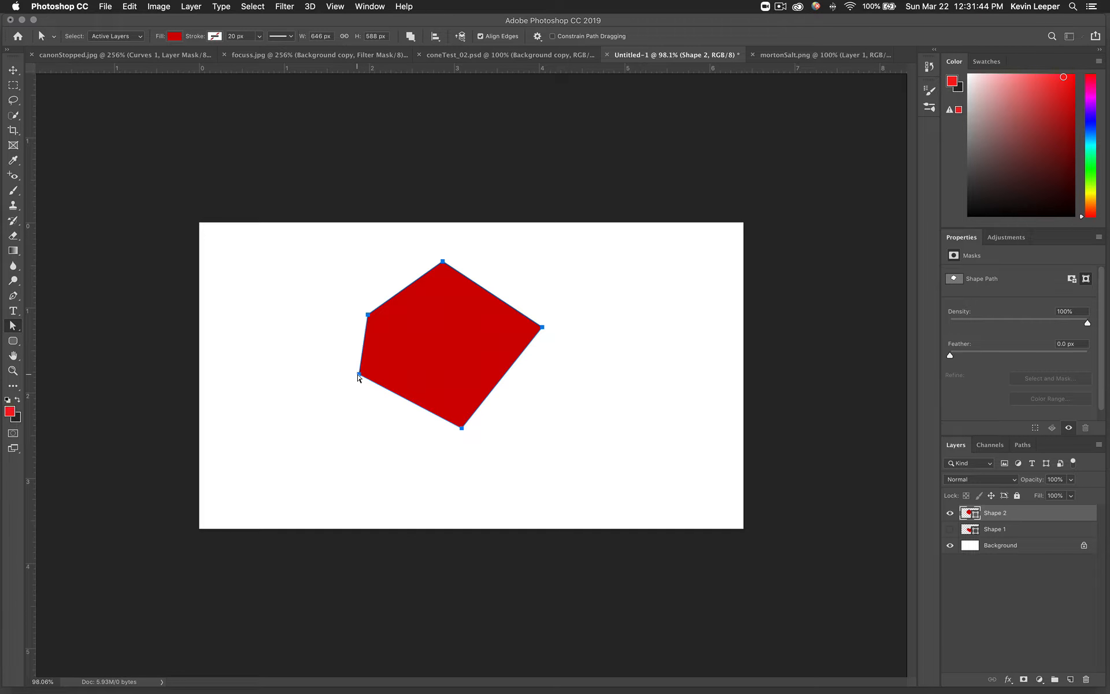
pyautogui.click(359, 375)
# - With the Pen tool active, move the shape's bottom anchor point slightly up and left, and its right anchor point down
pyautogui.click(14, 296)
pyautogui.click(54, 296)
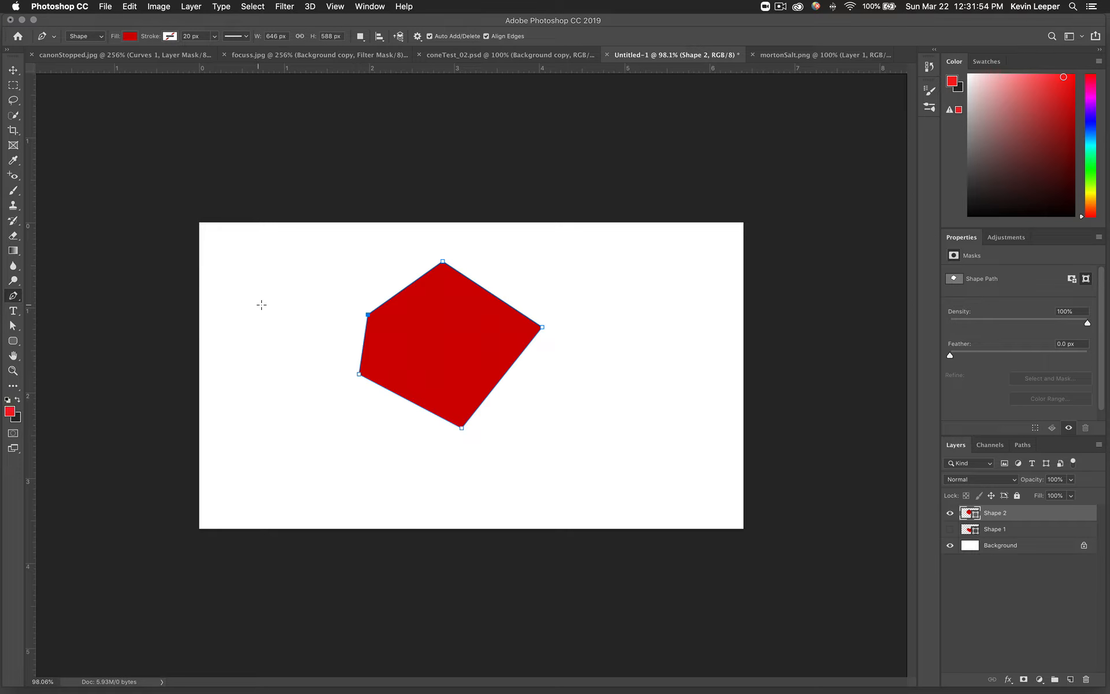
pyautogui.scroll(10, 357, 370)
pyautogui.scroll(-10, 358, 371)
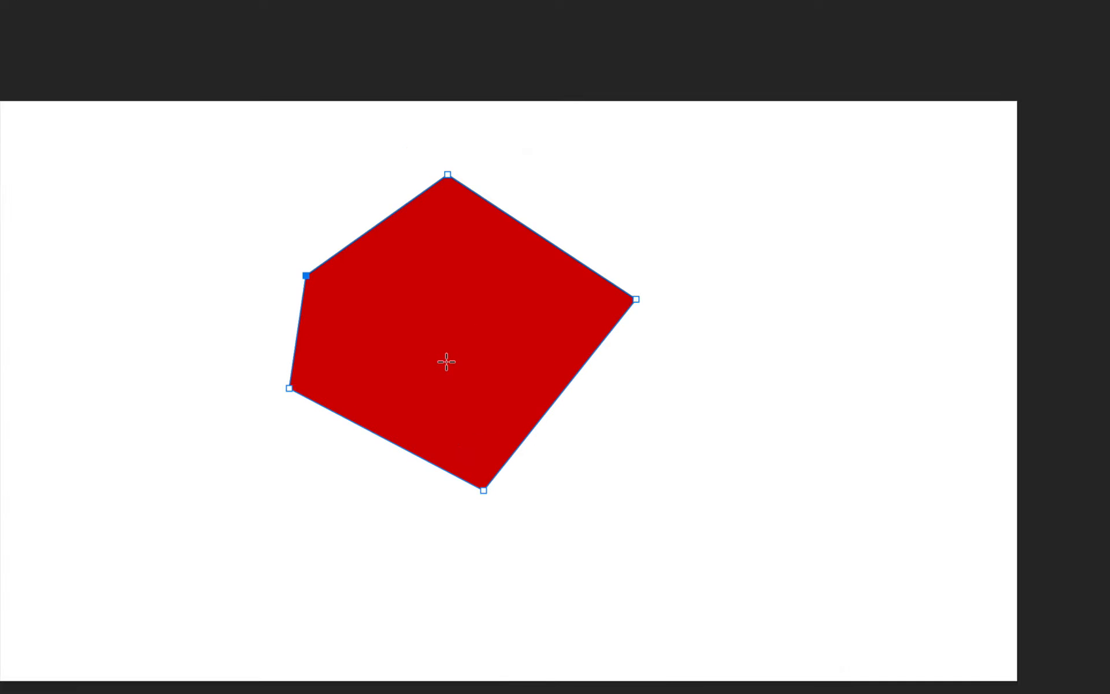
pyautogui.scroll(10, 446, 362)
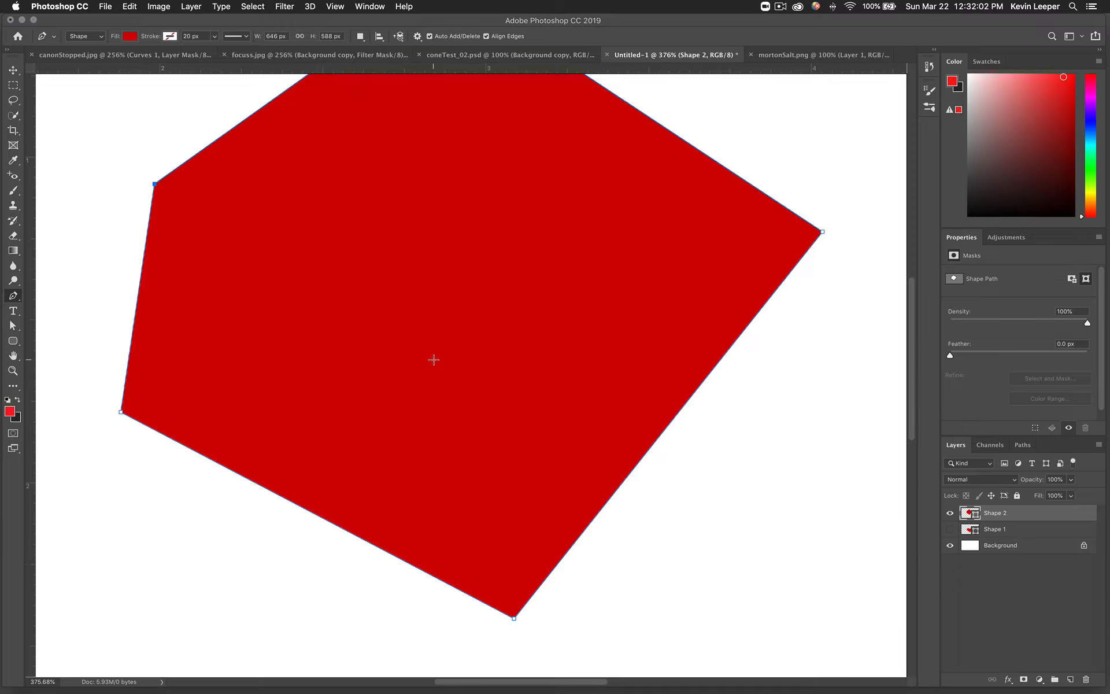
pyautogui.scroll(-10, 435, 358)
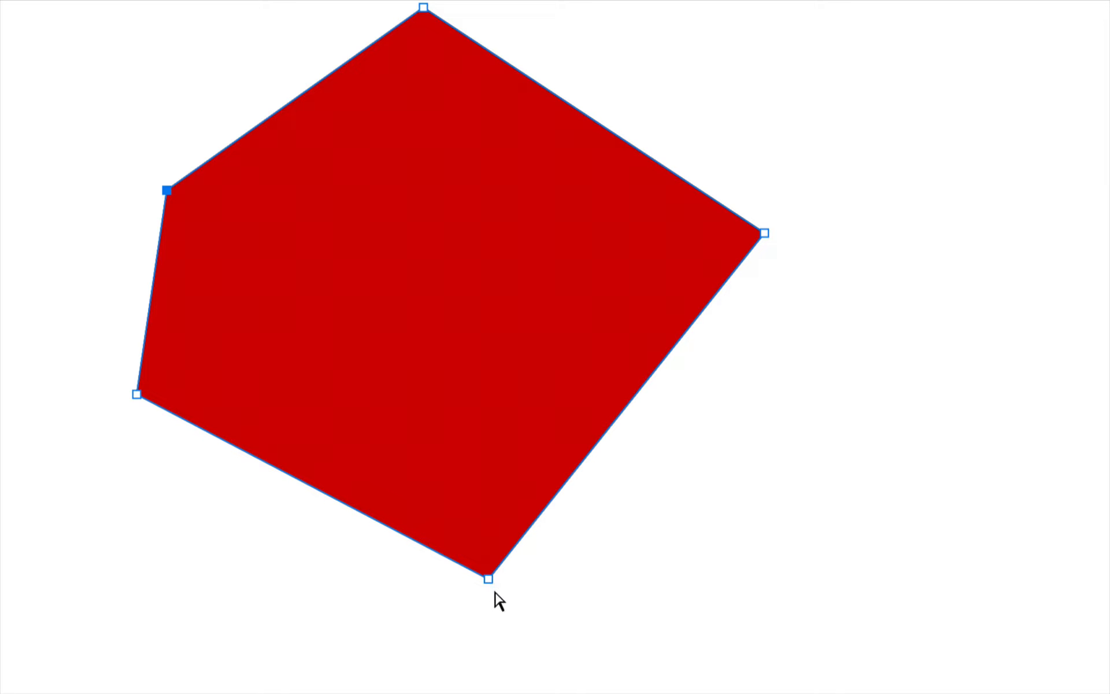
pyautogui.click(495, 577)
pyautogui.moveTo(489, 579); pyautogui.dragTo(429, 563)
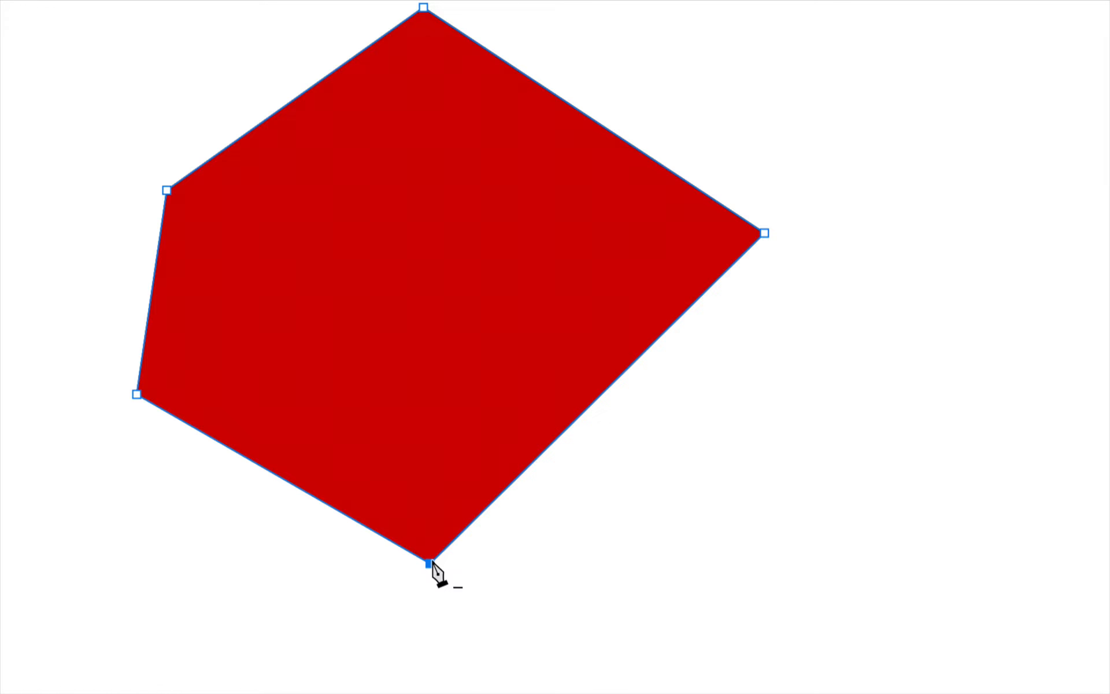
pyautogui.click(765, 235)
pyautogui.moveTo(765, 237); pyautogui.dragTo(755, 401)
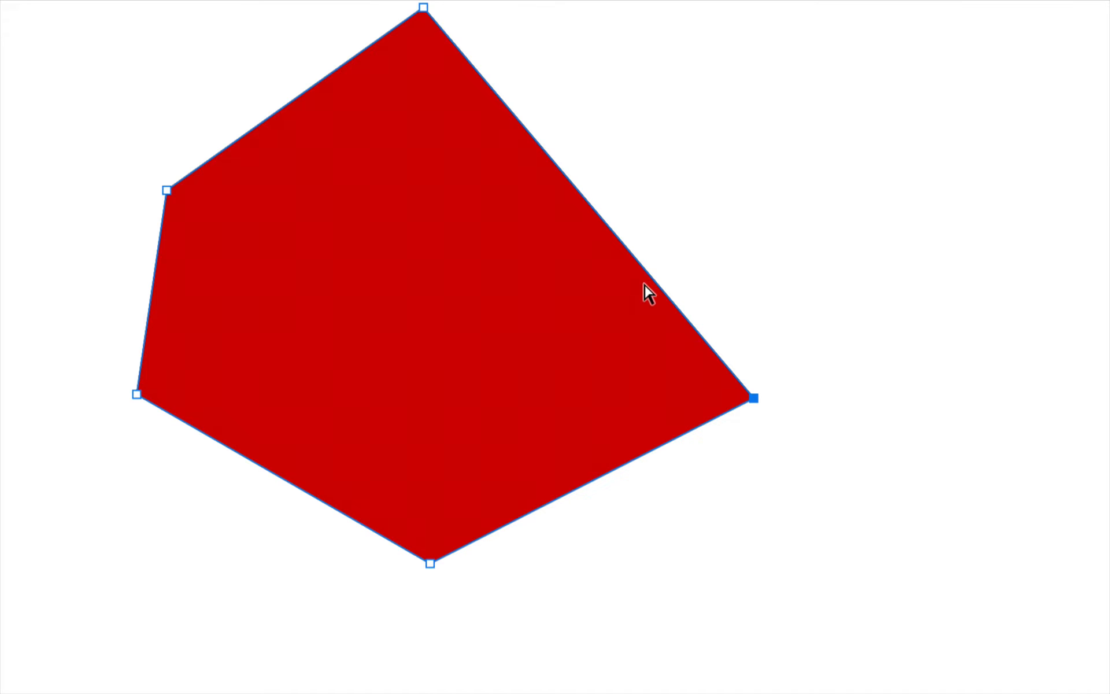
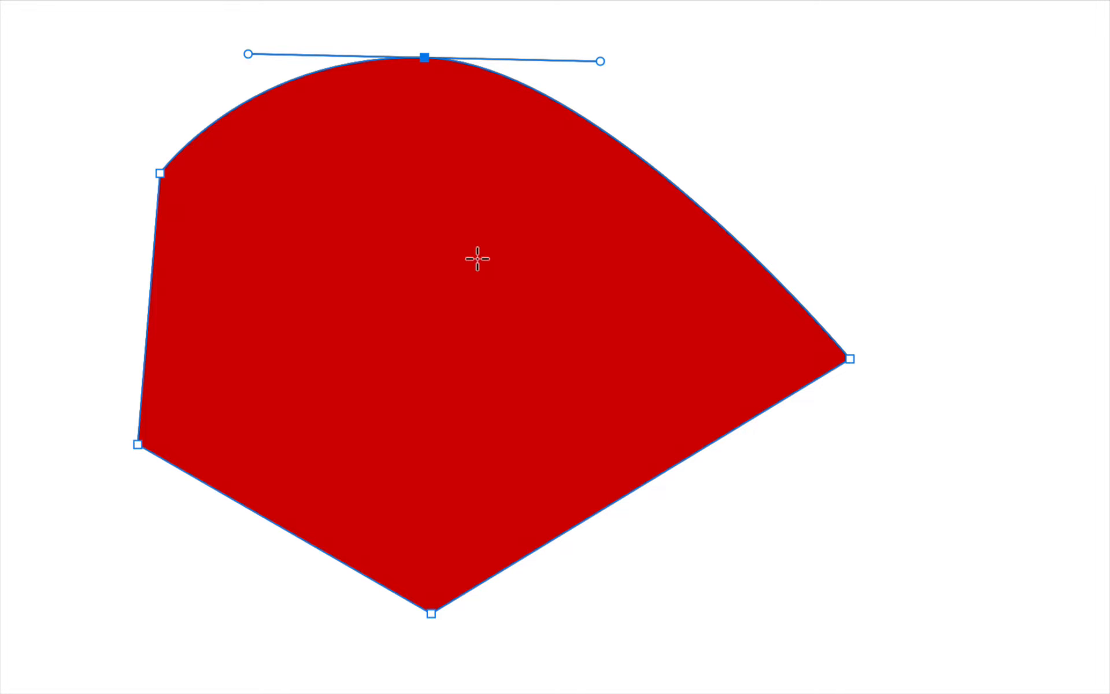
# - Add an anchor point on the curved edge near the shape's upper-left corner and remove it again
pyautogui.click(168, 164)
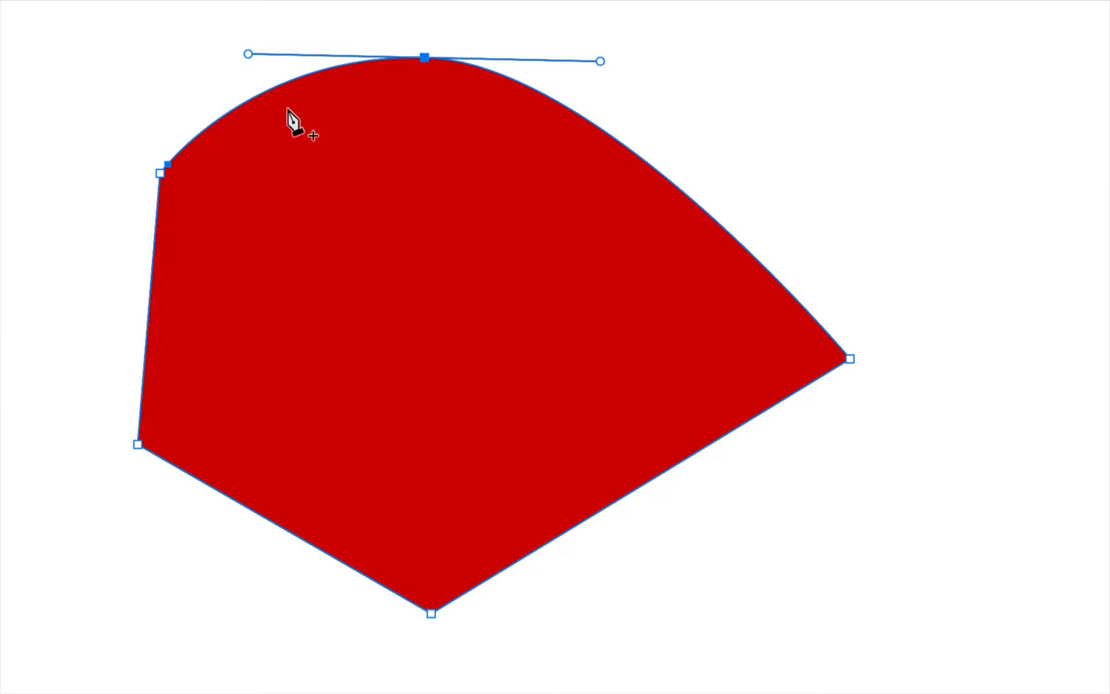
pyautogui.click(168, 165)
# - Convert the shape's top anchor between corner and smooth, move it to the right, and make it a corner point
pyautogui.keyDown('alt'); pyautogui.click(424, 58); pyautogui.keyUp('alt')
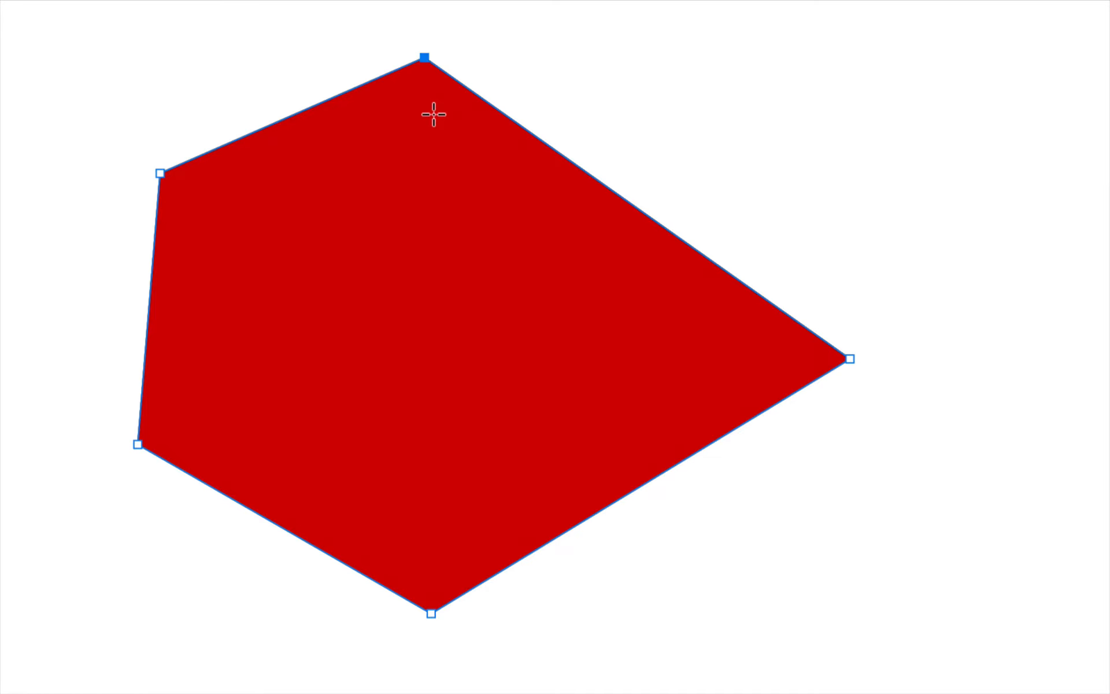
pyautogui.moveTo(424, 57); pyautogui.dragTo(601, 71)
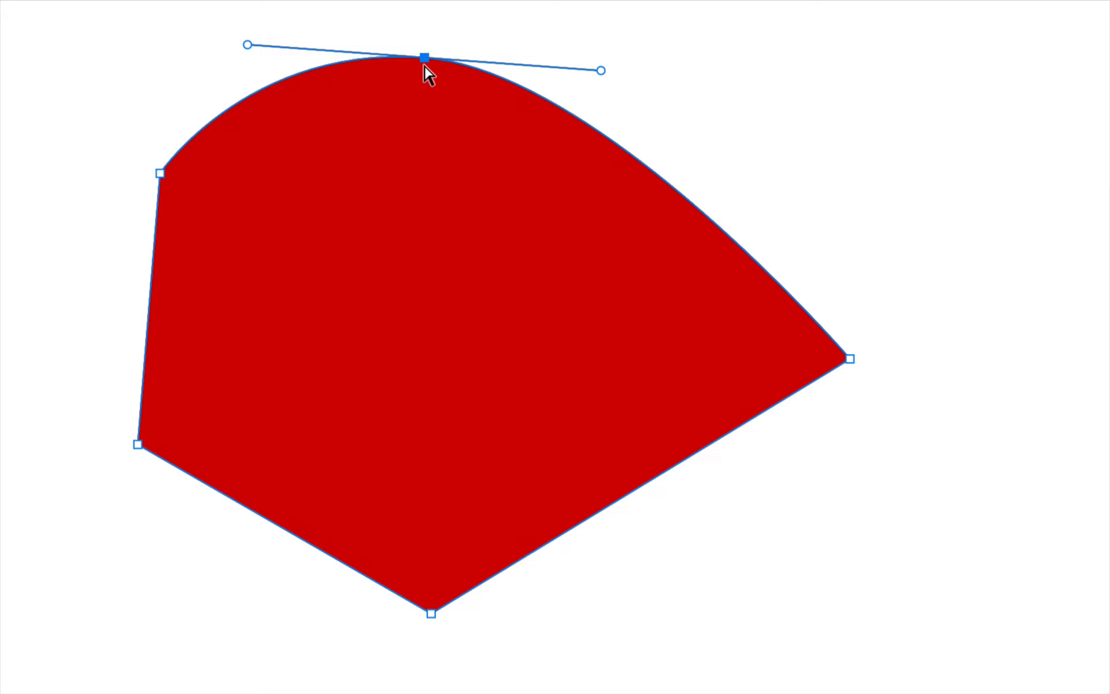
pyautogui.moveTo(424, 59); pyautogui.dragTo(630, 104)
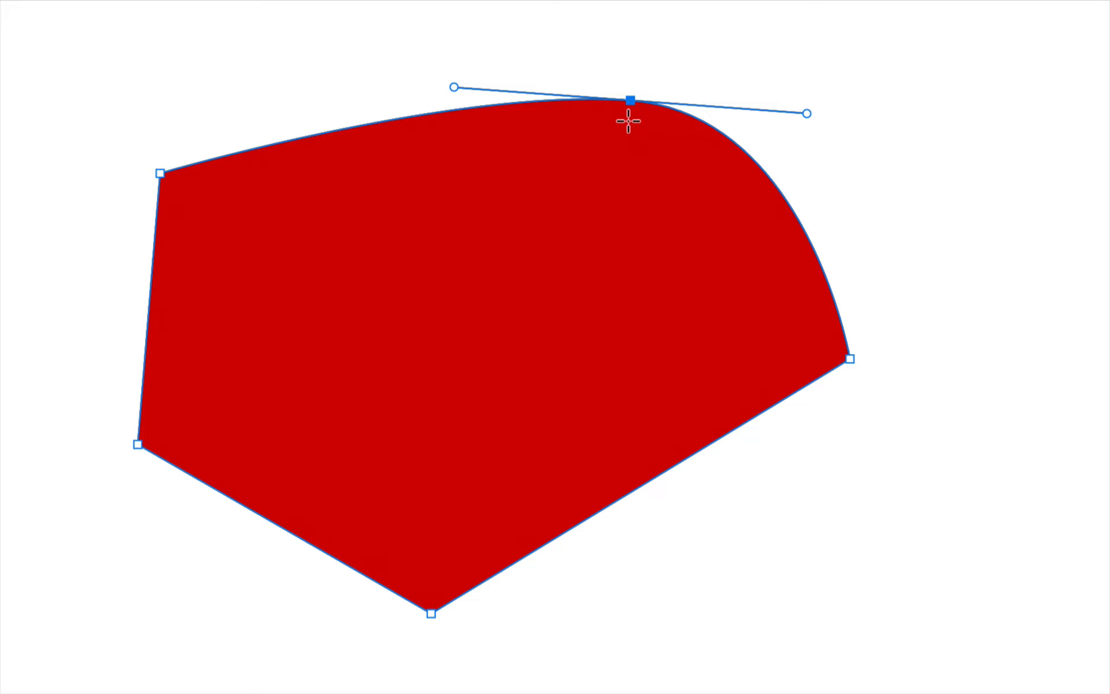
pyautogui.keyDown('alt'); pyautogui.click(630, 102); pyautogui.keyUp('alt')
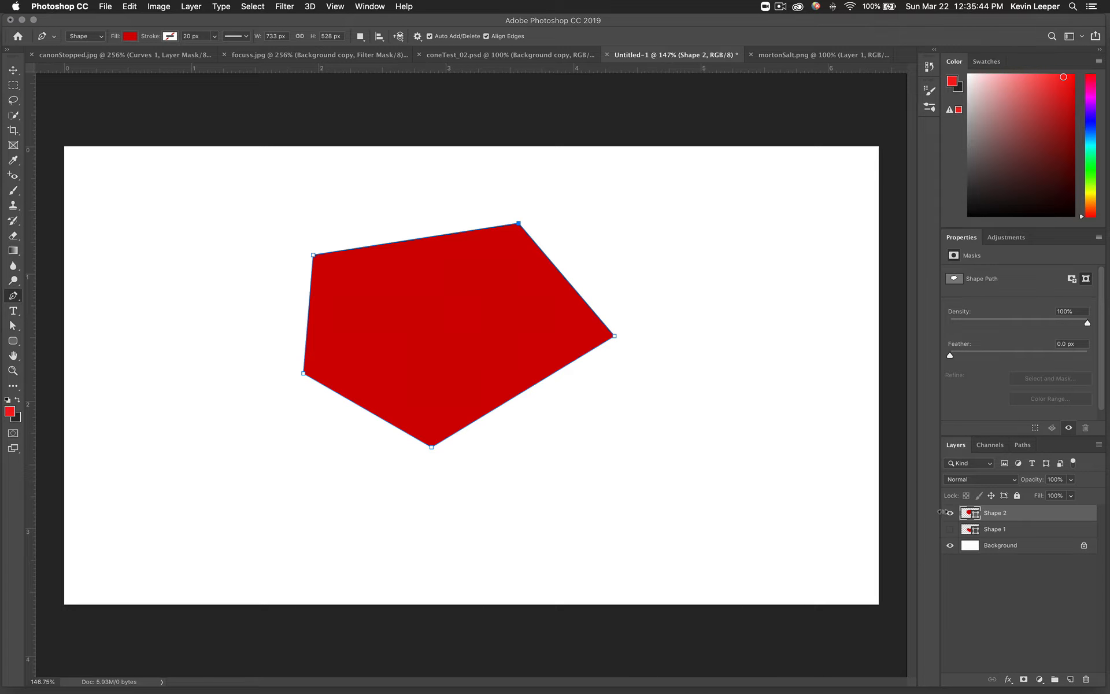
# - Hide the Shape 2 layer and start a new Pen tool shape with a smooth anchor, undoing its second point
pyautogui.click(949, 513)
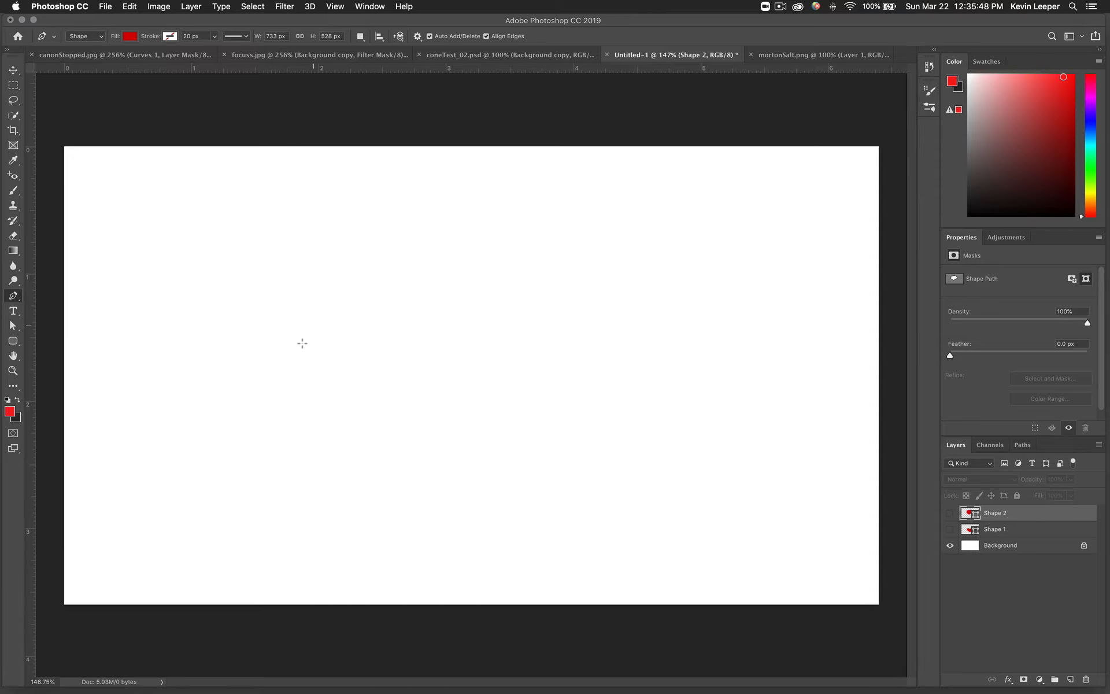
pyautogui.moveTo(287, 342); pyautogui.dragTo(386, 273)
pyautogui.moveTo(392, 273); pyautogui.dragTo(406, 277)
pyautogui.press('super+z')
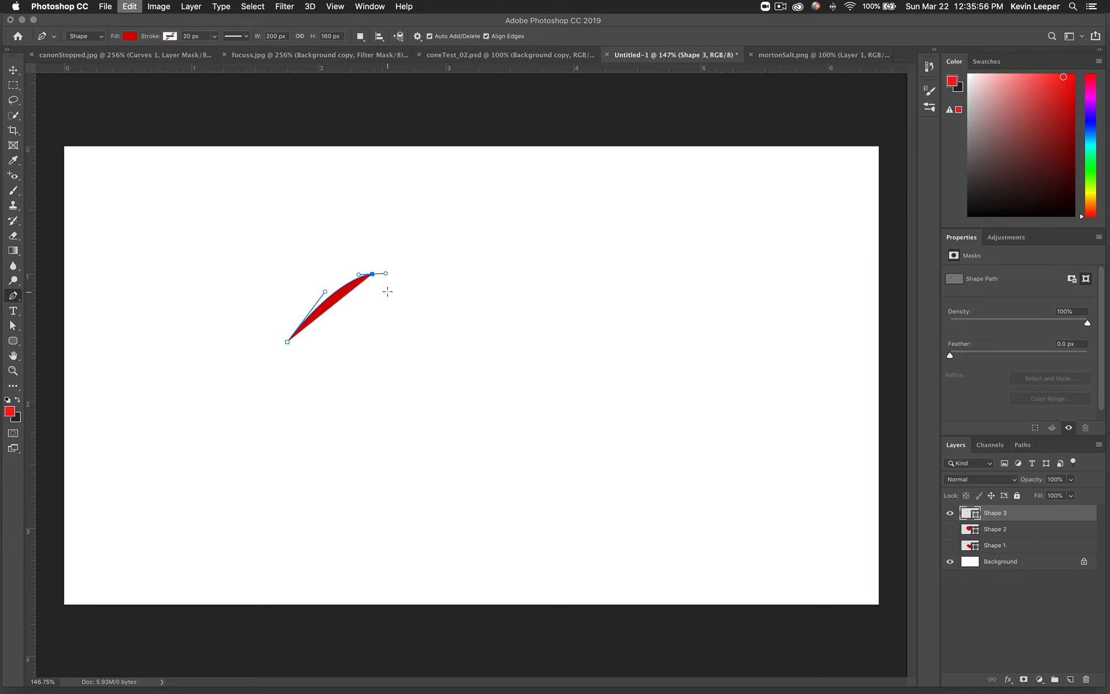
pyautogui.press('super+z')
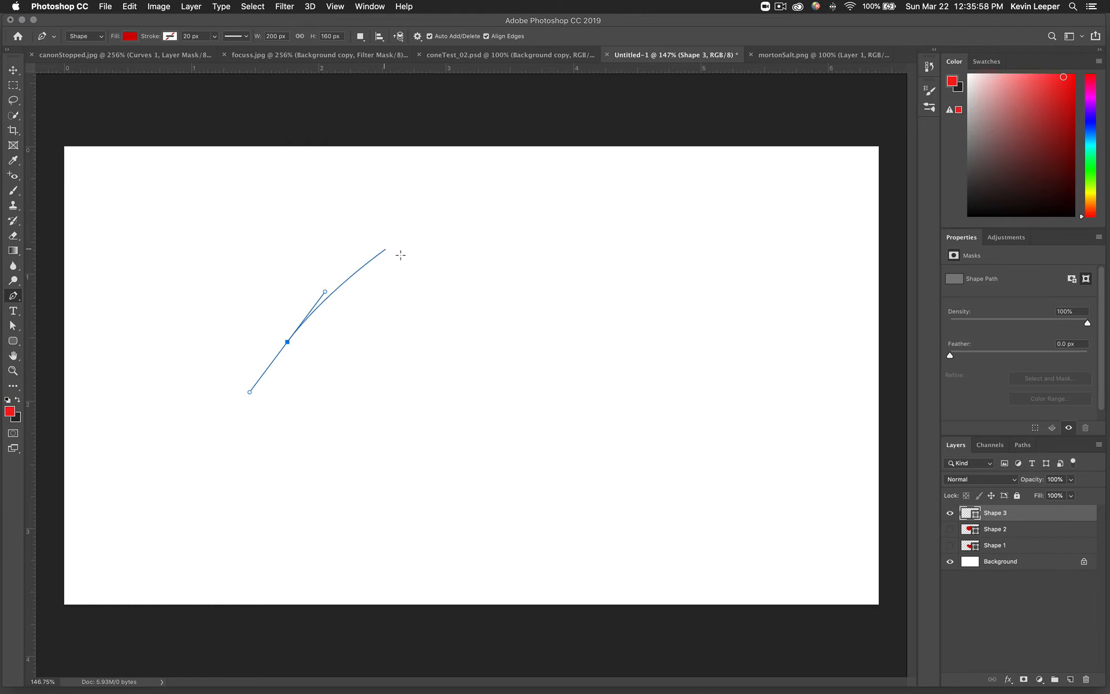
# - Continue the path into a closed seven-point curved shape about 797 px wide and 444 px high
pyautogui.moveTo(413, 261); pyautogui.dragTo(588, 293)
pyautogui.moveTo(579, 349); pyautogui.dragTo(581, 405)
pyautogui.click(512, 441)
pyautogui.moveTo(460, 451); pyautogui.dragTo(444, 449)
pyautogui.moveTo(386, 416); pyautogui.dragTo(331, 414)
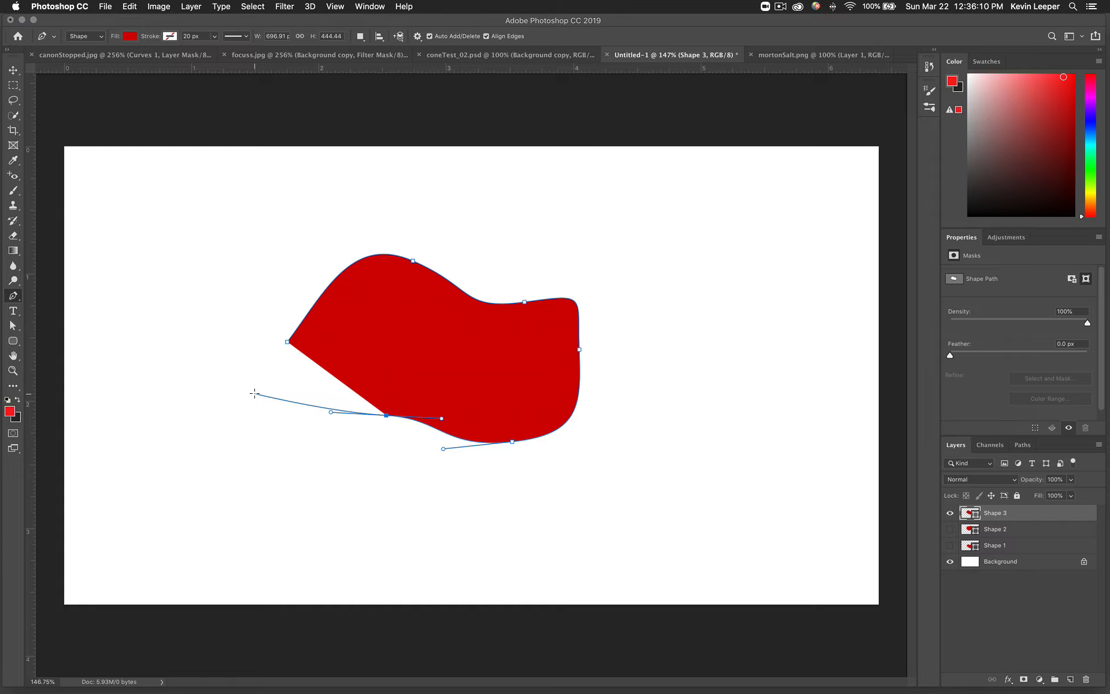
pyautogui.moveTo(246, 404); pyautogui.dragTo(244, 361)
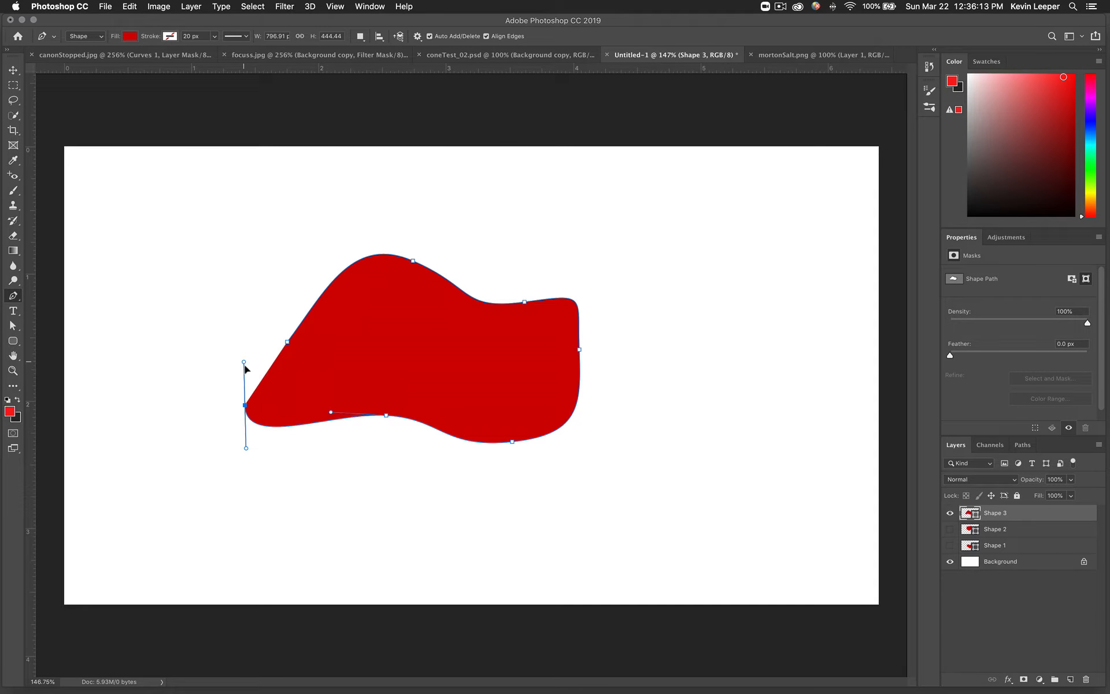
pyautogui.click(288, 342)
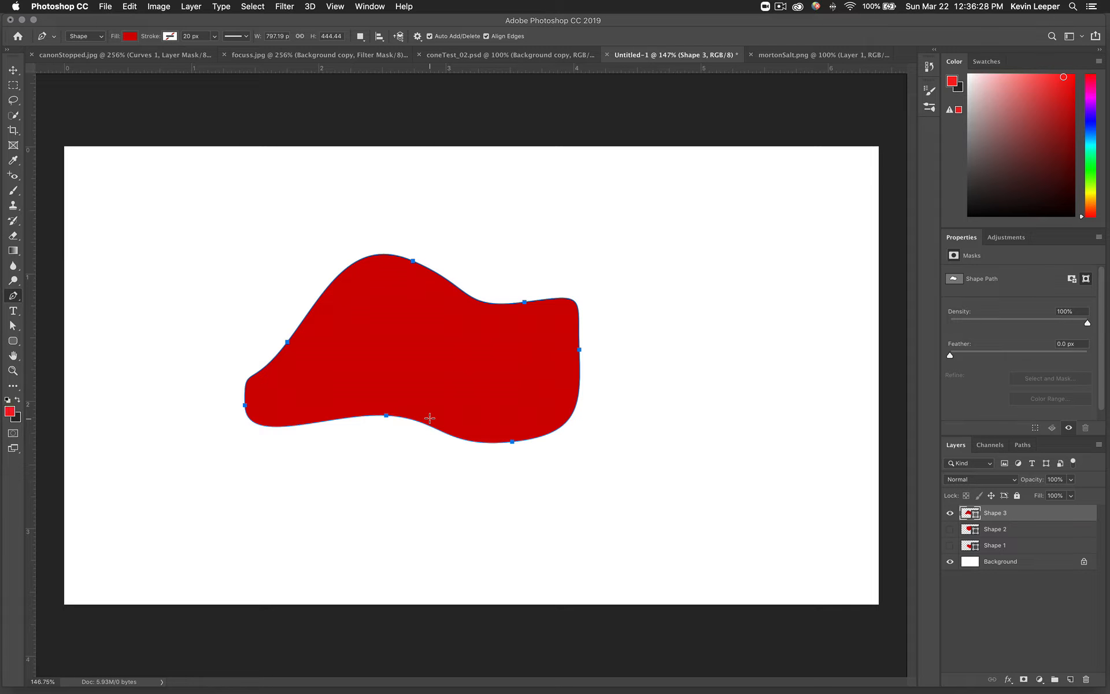
# - Undo the entire curved shape back to the blank canvas
pyautogui.press('super+z')
pyautogui.press('super+z')
pyautogui.press('super+z')
pyautogui.press('super+z')
pyautogui.press('super+z')
pyautogui.press('super+z')
pyautogui.press('super+z')
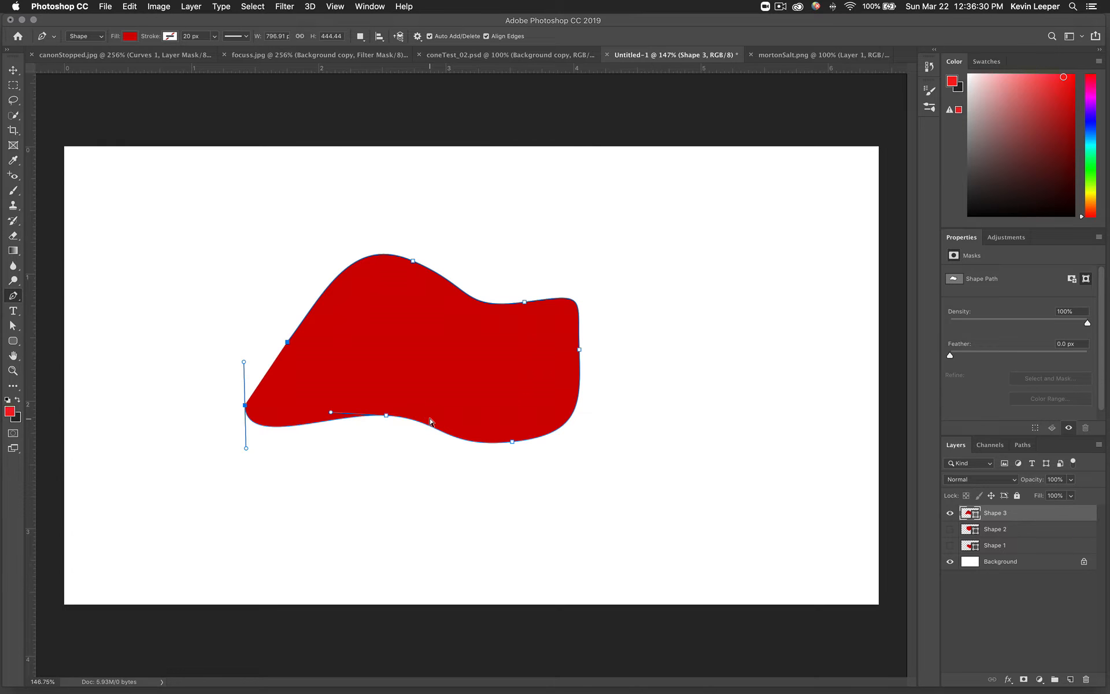
pyautogui.press('super+z')
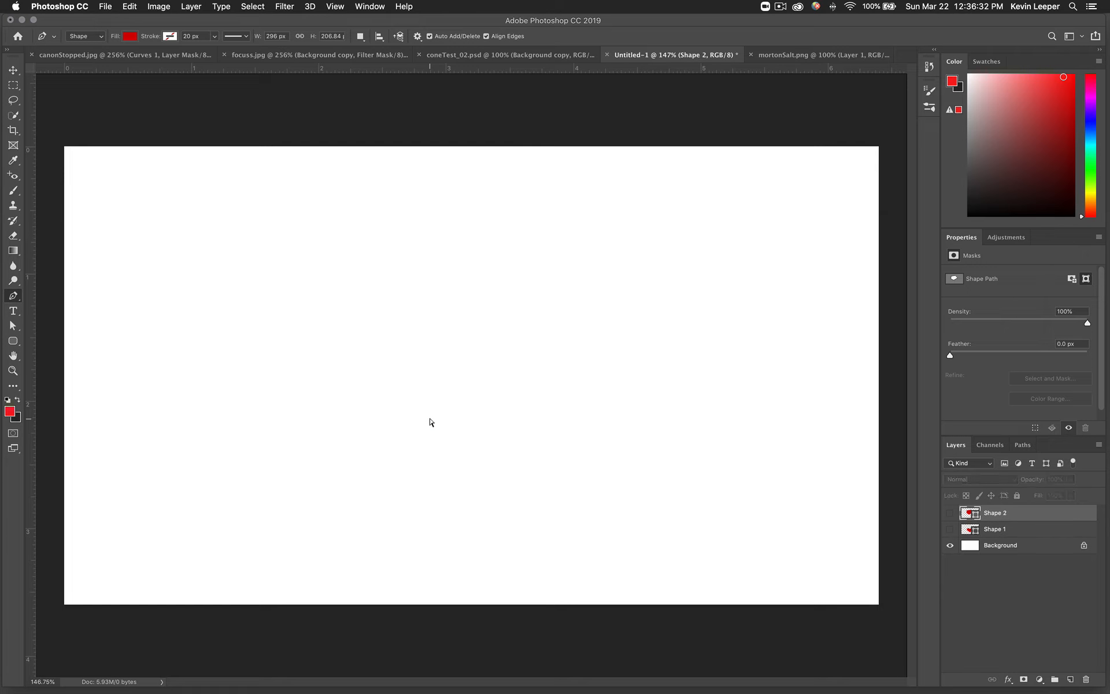
# - Draw a closed four-point curved shape about 633 px wide and 510 px high, with smooth anchors
pyautogui.moveTo(272, 309); pyautogui.dragTo(348, 269)
pyautogui.moveTo(463, 252); pyautogui.dragTo(512, 303)
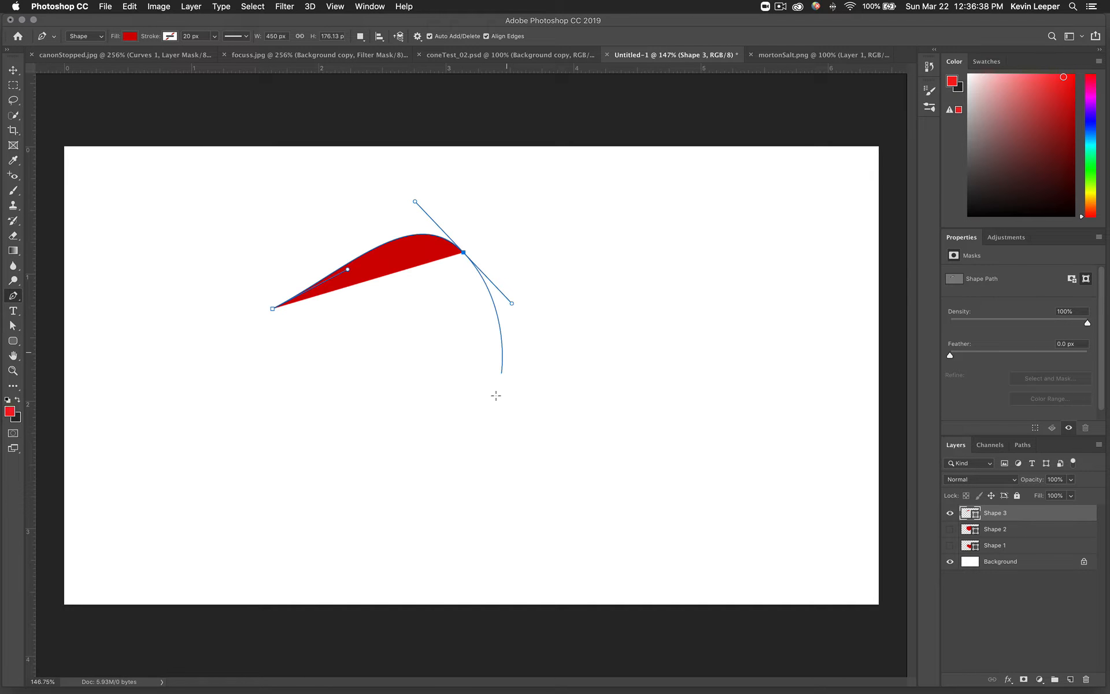
pyautogui.moveTo(495, 395); pyautogui.dragTo(422, 451)
pyautogui.moveTo(311, 427); pyautogui.dragTo(250, 405)
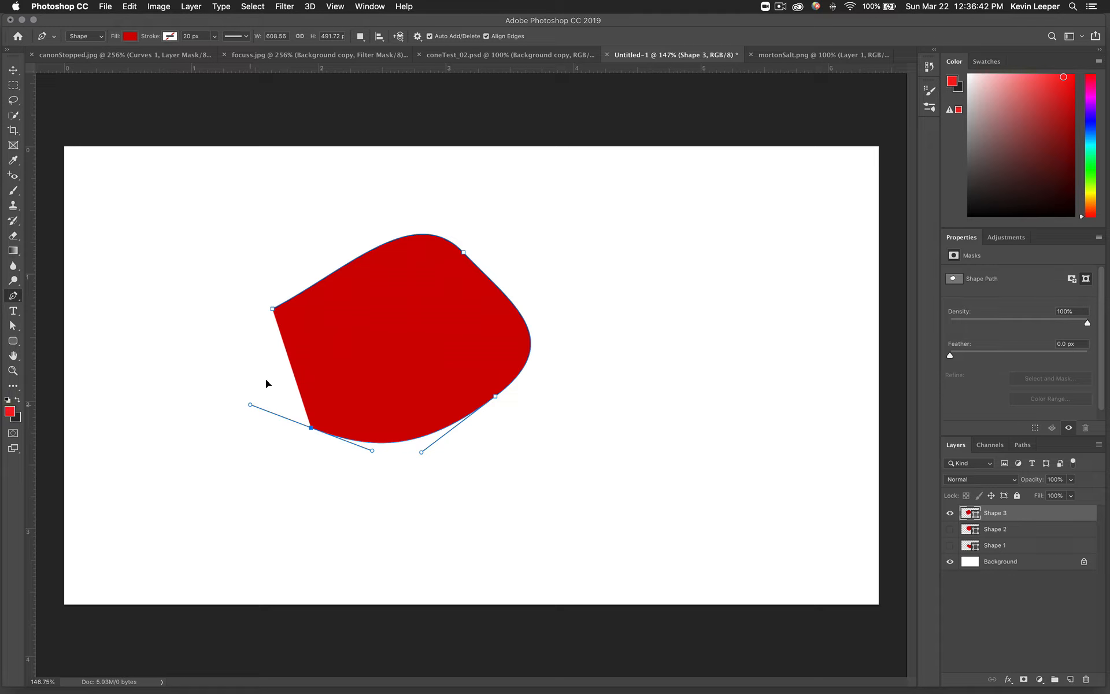
pyautogui.moveTo(273, 311); pyautogui.dragTo(287, 267)
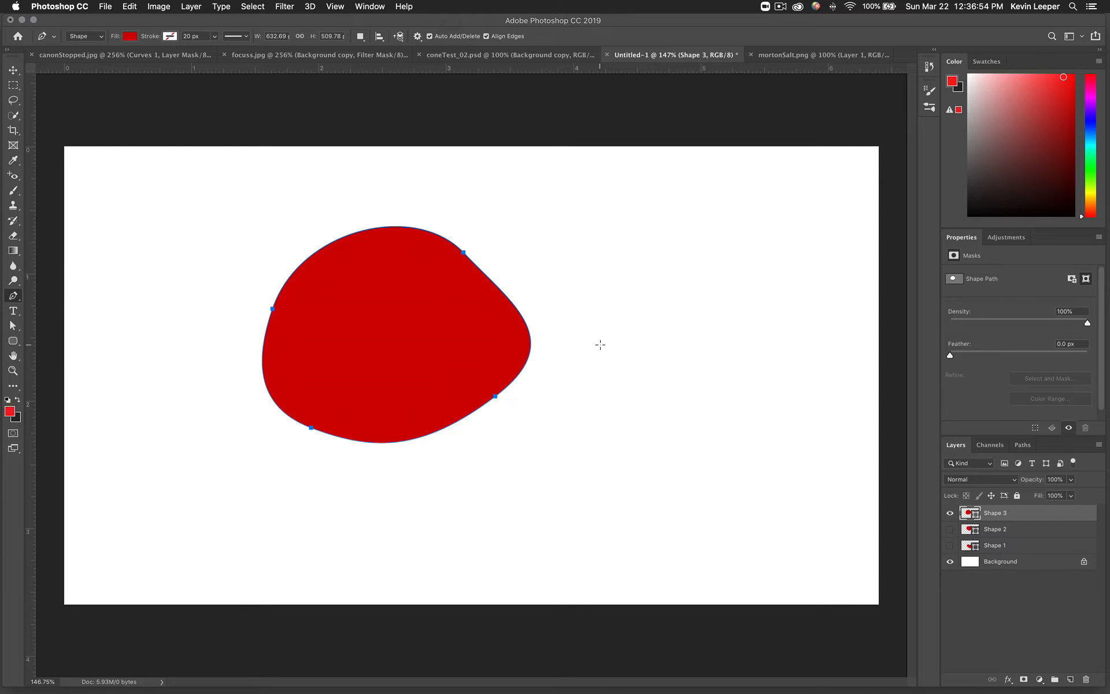
# - Undo the four-point curved shape back to the blank canvas
pyautogui.press('super+z')
pyautogui.press('super+z')
pyautogui.press('super+z')
pyautogui.press('super+z')
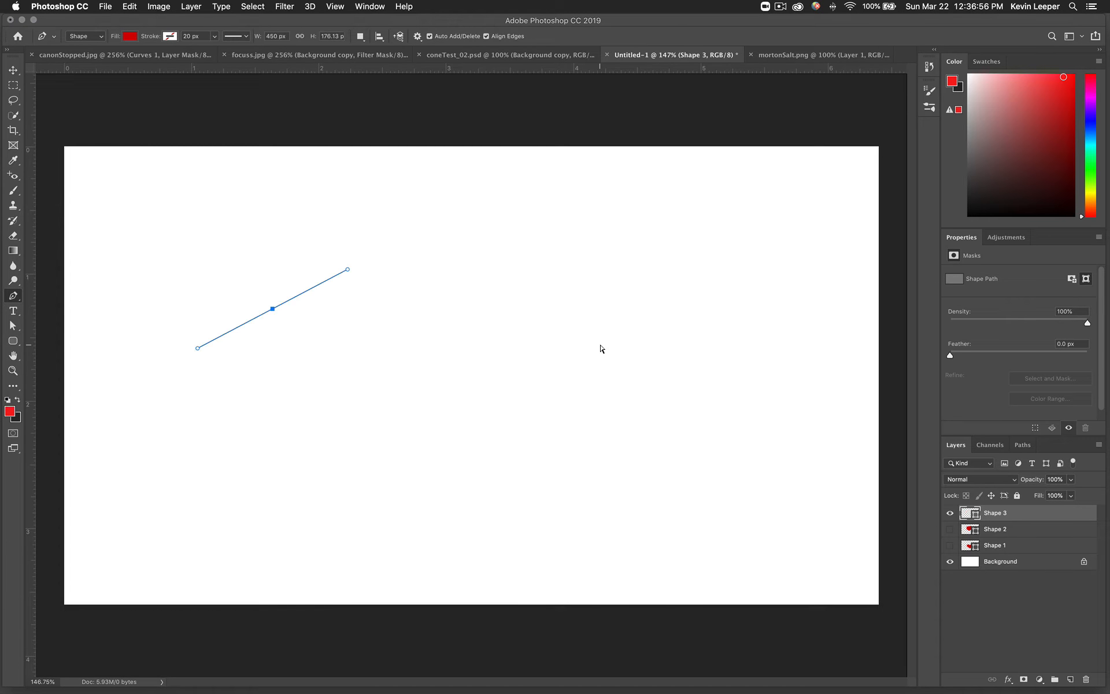
pyautogui.press('super+z')
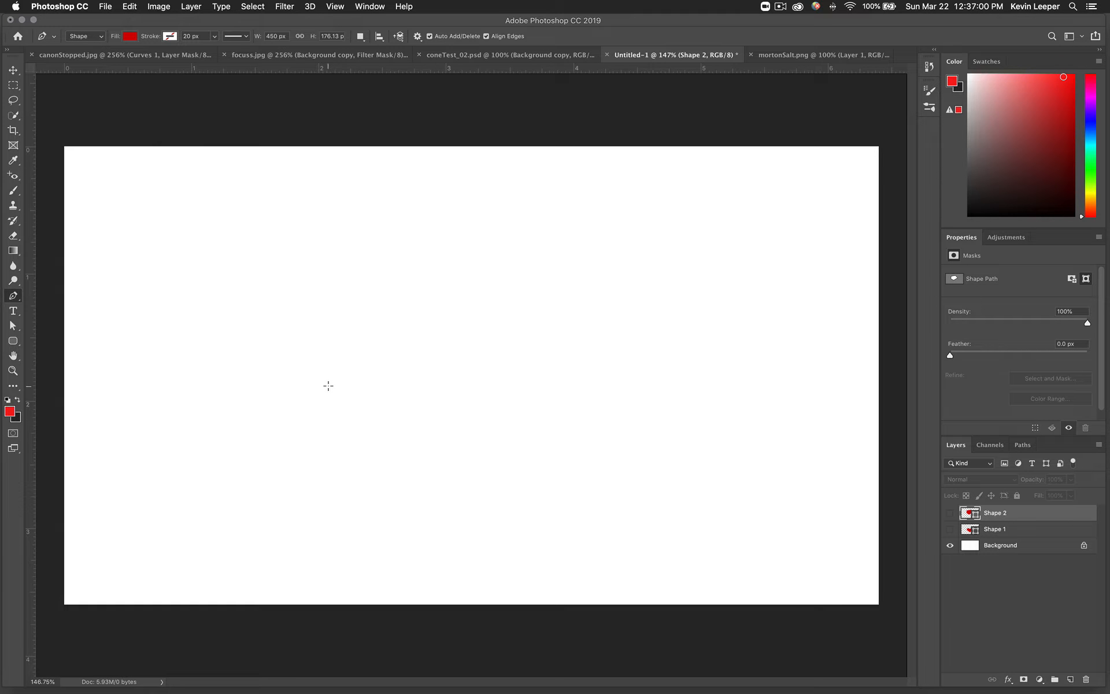
# - Start a path with three curved anchors, bending the outgoing handles of the second and third independently to form sharp turns
pyautogui.moveTo(294, 314); pyautogui.dragTo(360, 289)
pyautogui.moveTo(450, 265); pyautogui.dragTo(448, 295)
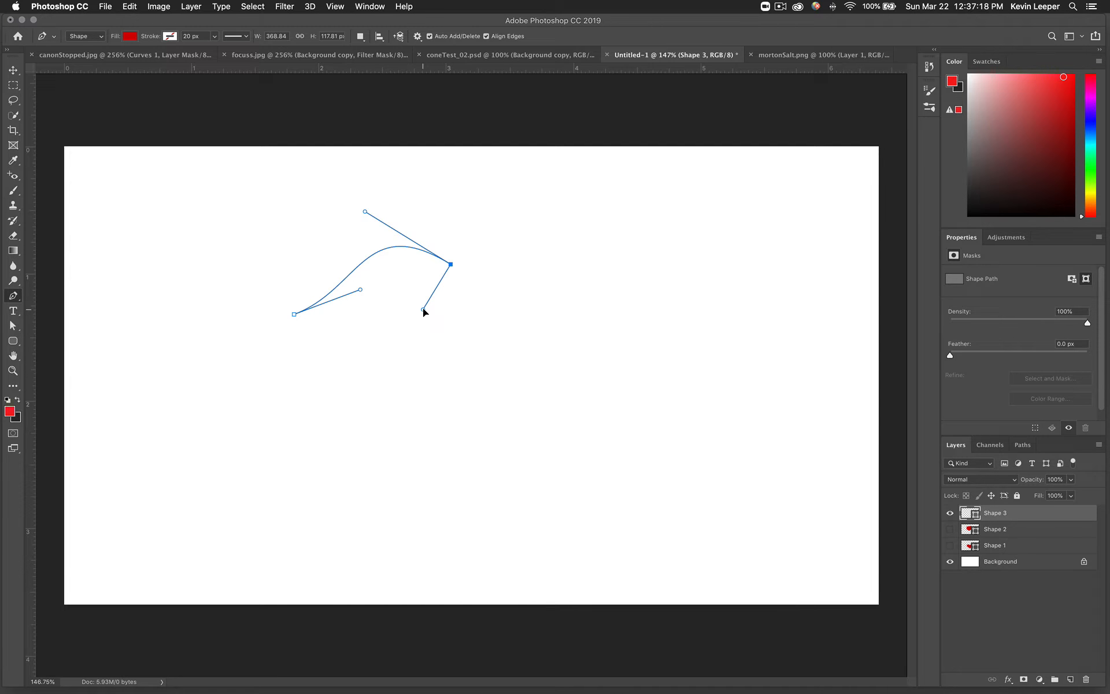
pyautogui.moveTo(424, 310); pyautogui.dragTo(424, 311)
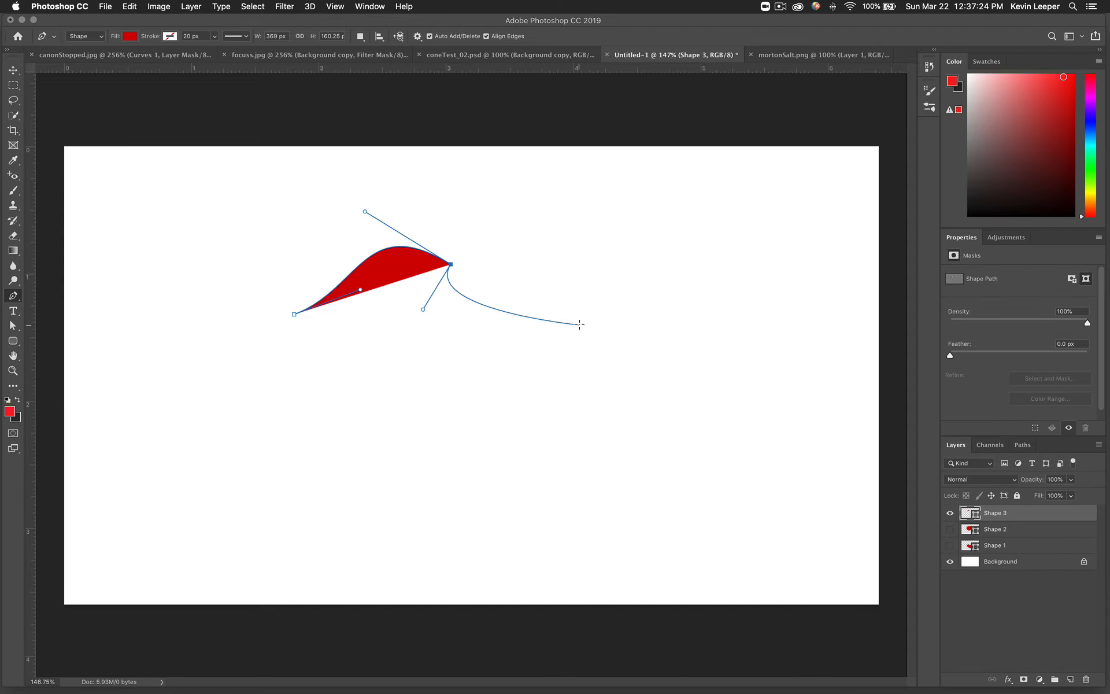
pyautogui.moveTo(579, 324); pyautogui.dragTo(621, 352)
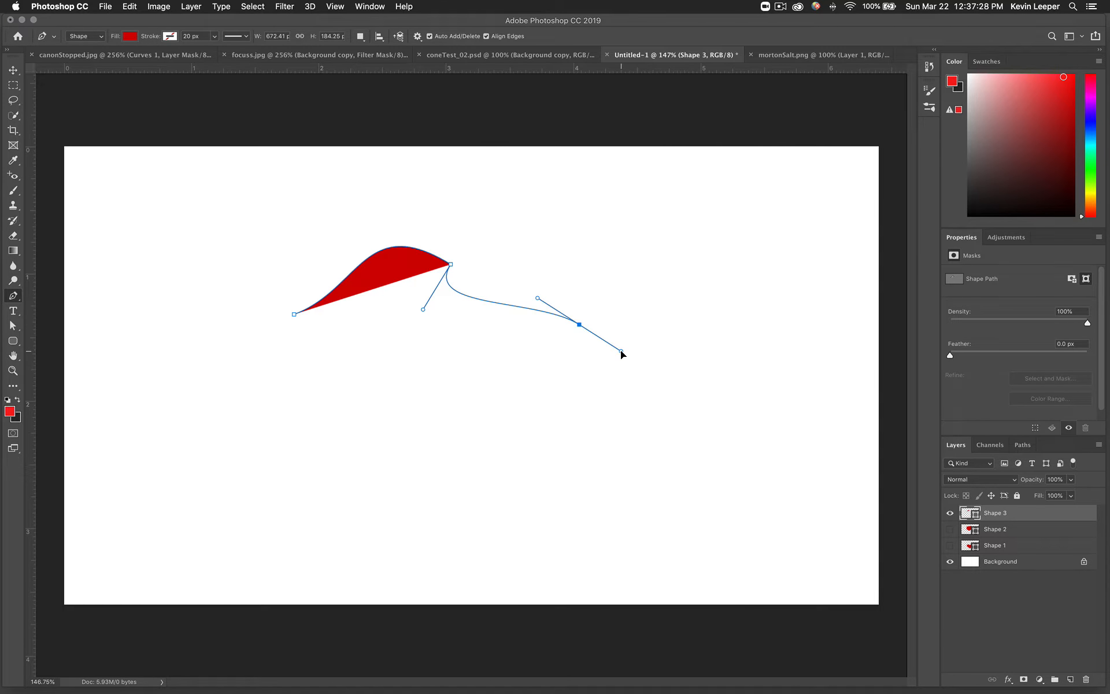
pyautogui.moveTo(620, 351); pyautogui.dragTo(614, 385)
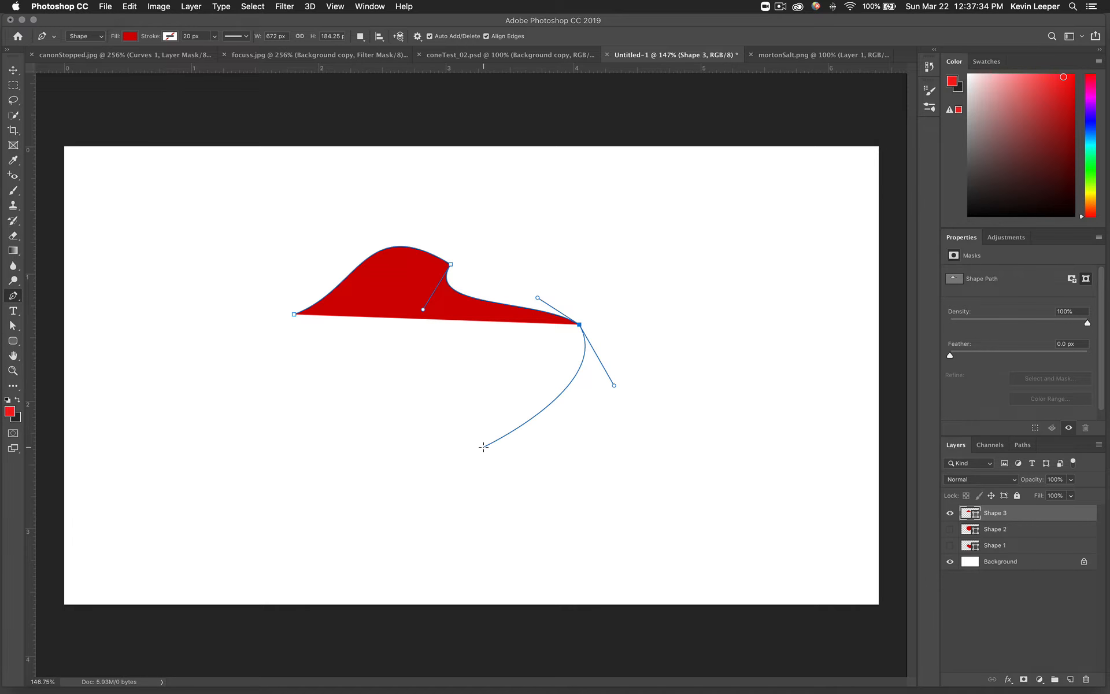
# - Redo the fourth anchor with an independently bent handle and close the path as a five-point shape about 757 px wide and 614 px high
pyautogui.moveTo(484, 447); pyautogui.dragTo(310, 455)
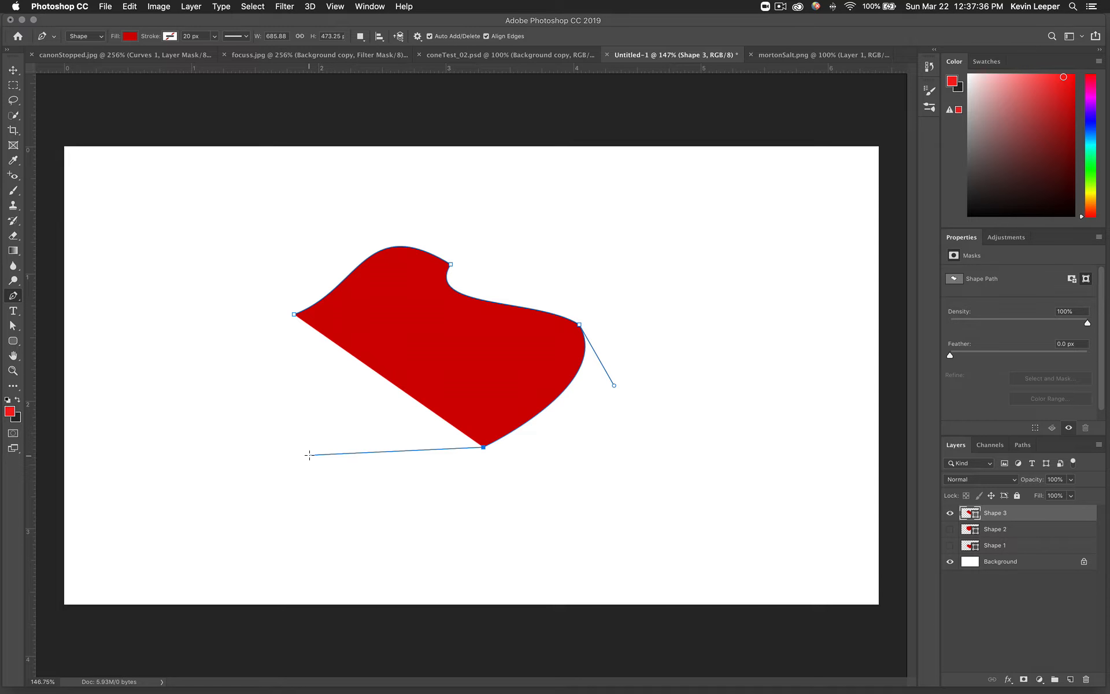
pyautogui.press('super+z')
pyautogui.moveTo(493, 424); pyautogui.dragTo(447, 415)
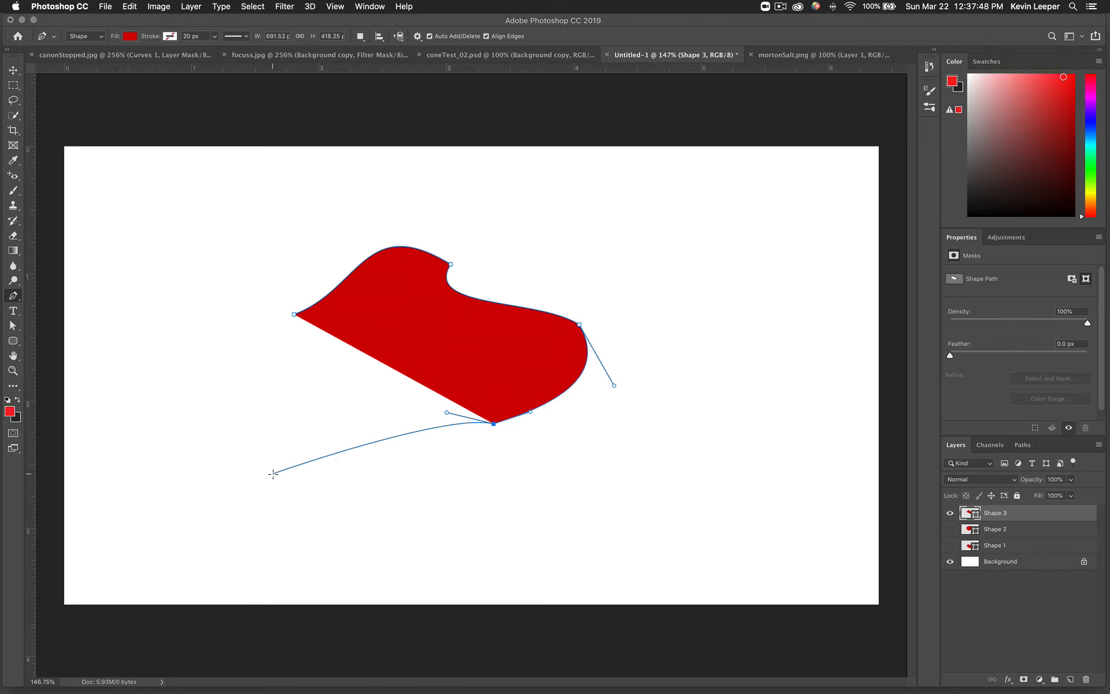
pyautogui.moveTo(275, 481); pyautogui.dragTo(251, 412)
pyautogui.moveTo(294, 314); pyautogui.dragTo(329, 254)
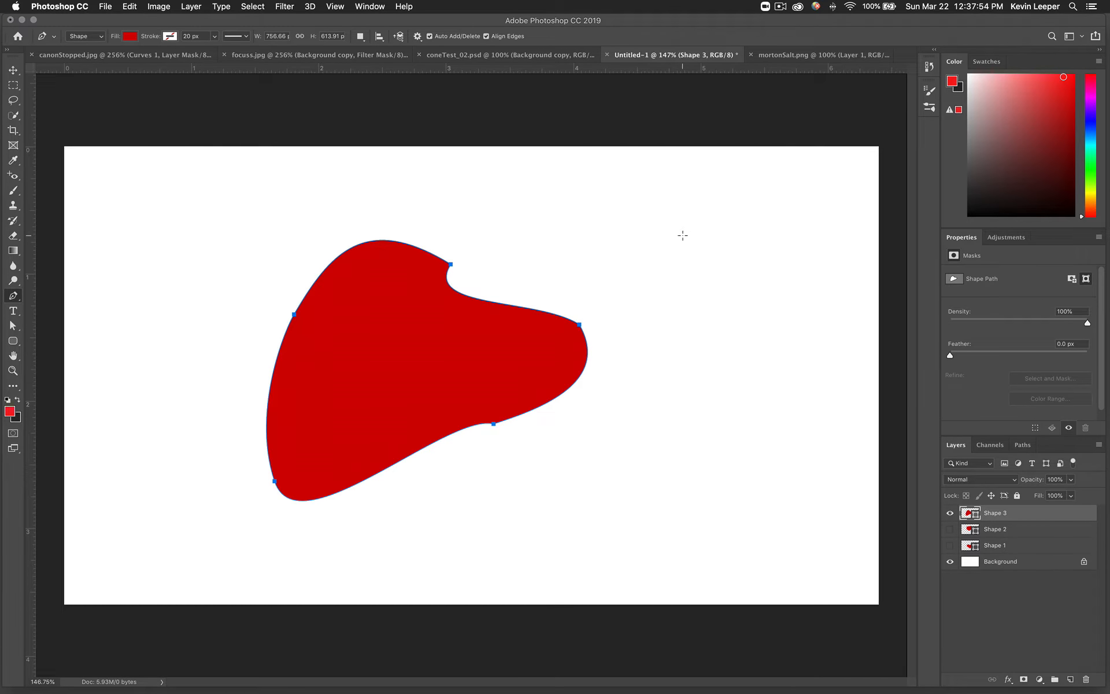
# - Undo the five-point shape back to the blank canvas
pyautogui.press('super+z')
pyautogui.press('super+z')
pyautogui.press('super+z')
pyautogui.press('super+z')
pyautogui.press('super+z')
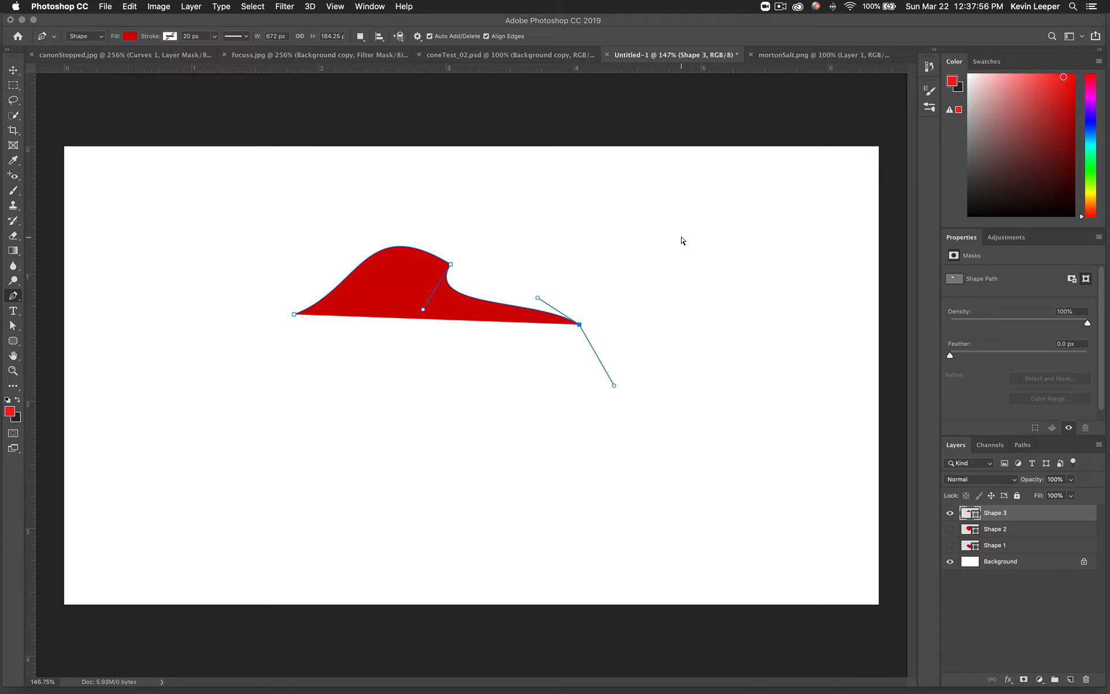
pyautogui.press('super+z')
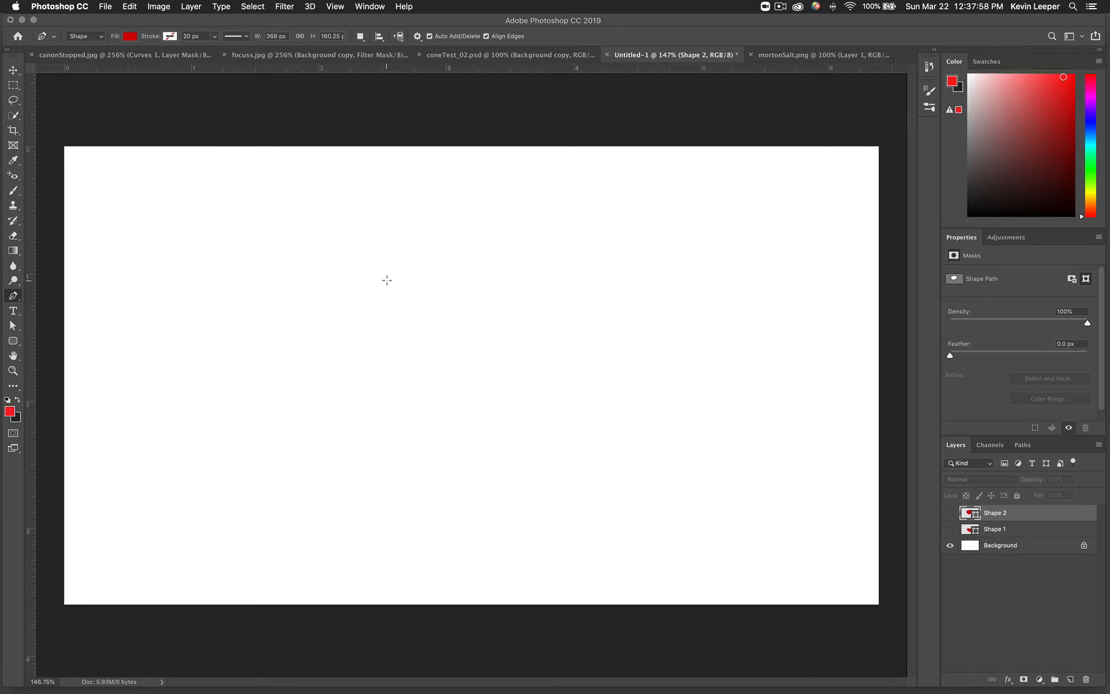
# - Start a new path with a dome-shaped curve between two anchors and bend the second anchor's outgoing handle horizontally to the right
pyautogui.moveTo(383, 283); pyautogui.dragTo(441, 228)
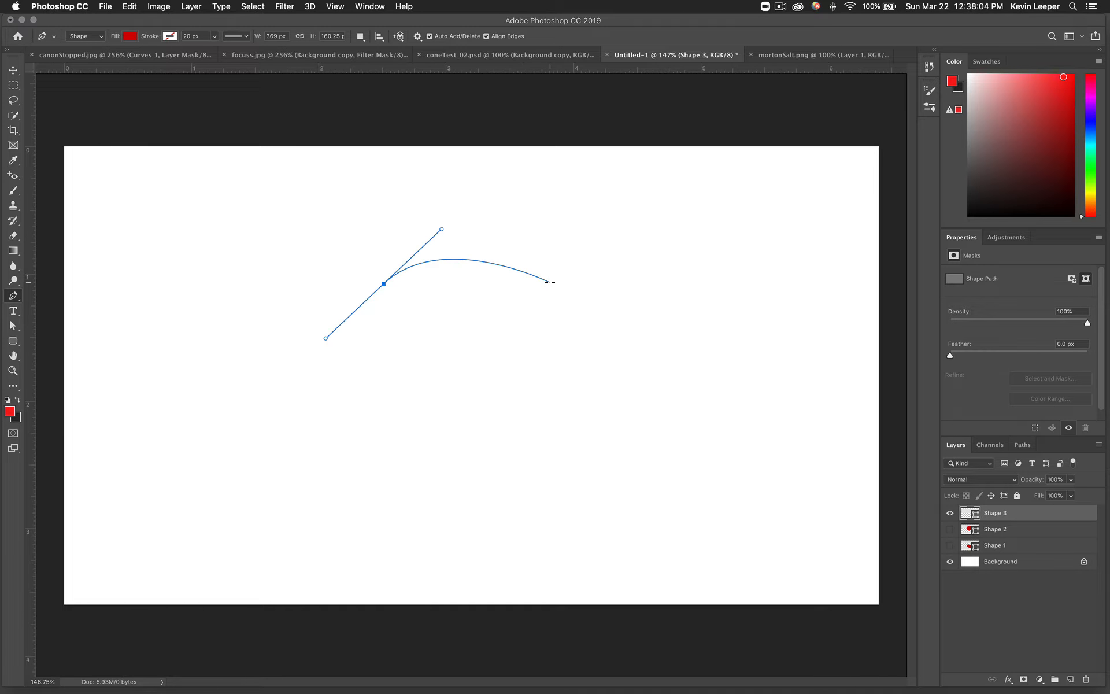
pyautogui.moveTo(550, 282); pyautogui.dragTo(560, 349)
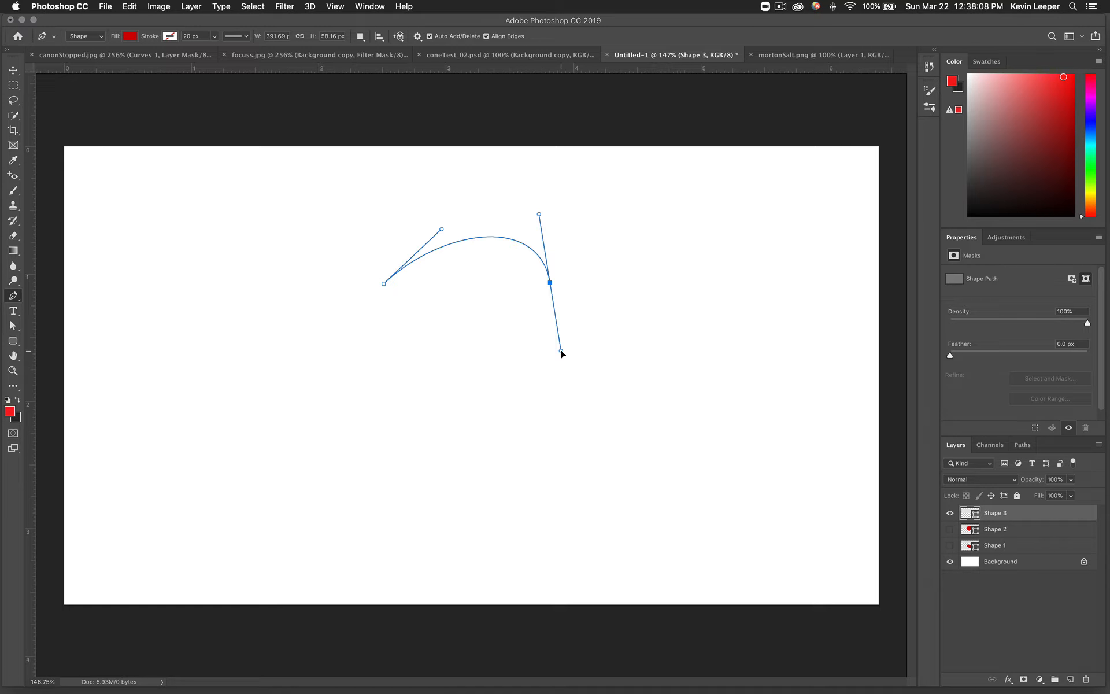
pyautogui.moveTo(560, 349); pyautogui.dragTo(513, 317)
pyautogui.moveTo(596, 284); pyautogui.dragTo(601, 279)
pyautogui.moveTo(603, 282); pyautogui.dragTo(603, 281)
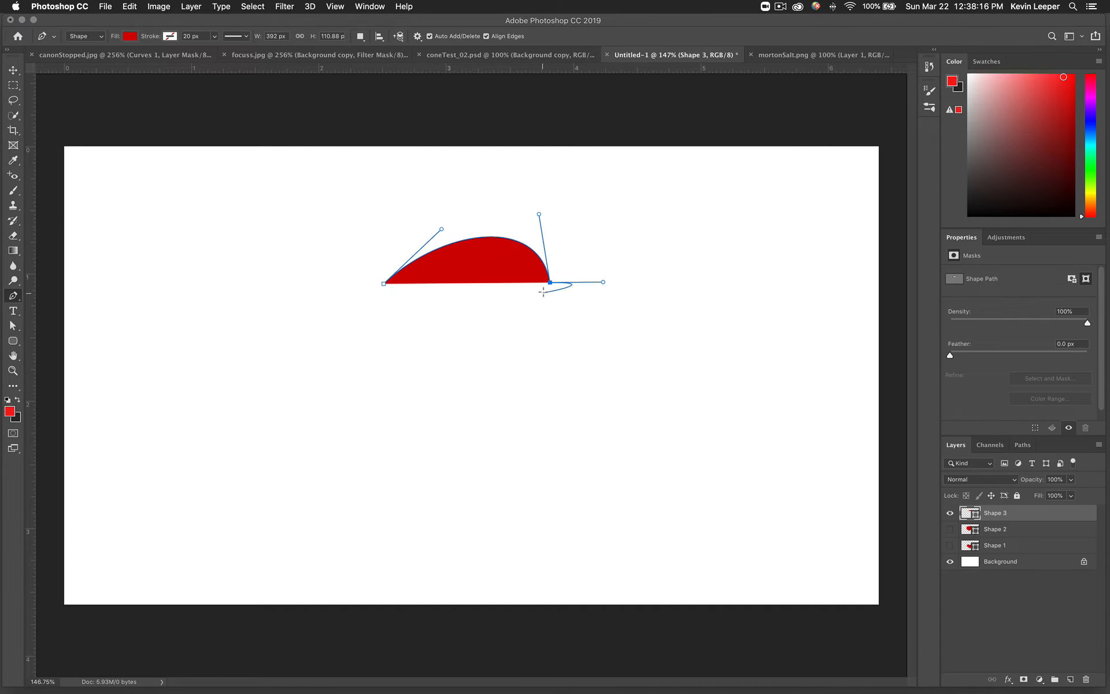
# - Continue the path with five straight-sided corner points forming a stepped block, and close it with a curve at the starting anchor
pyautogui.click(684, 281)
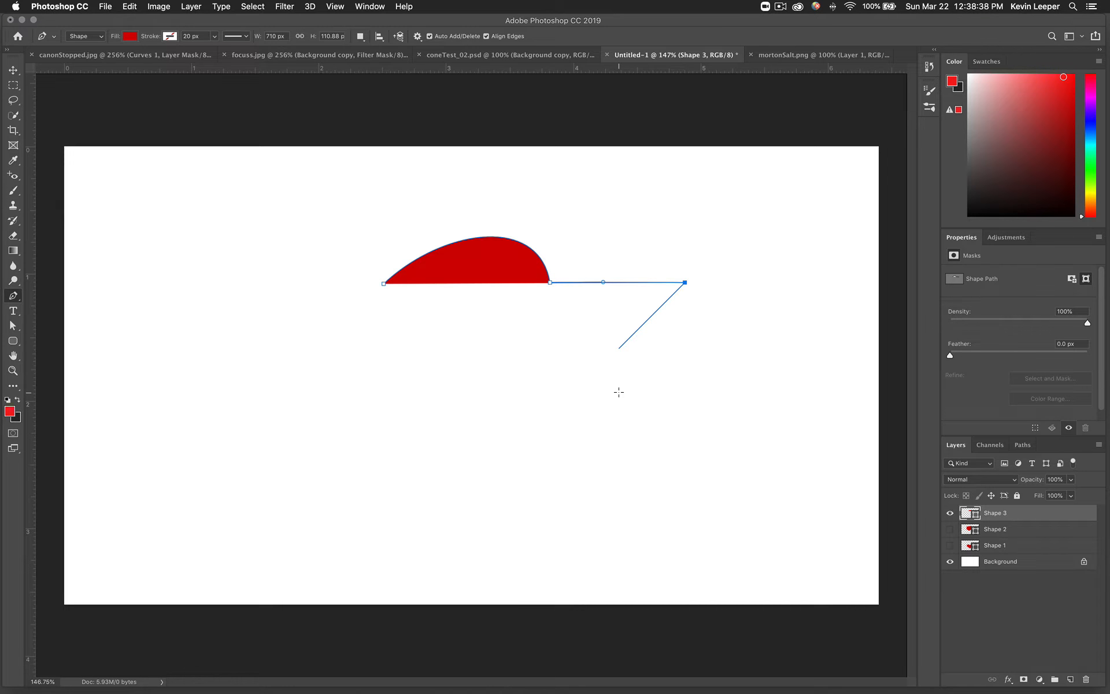
pyautogui.click(686, 406)
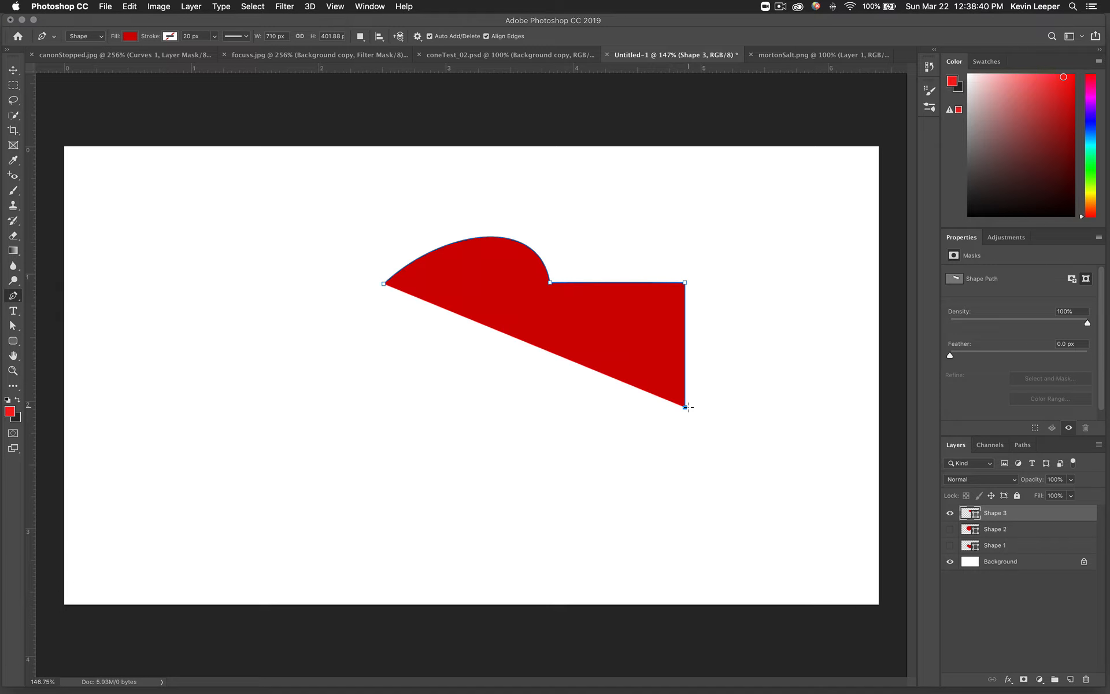
pyautogui.click(544, 407)
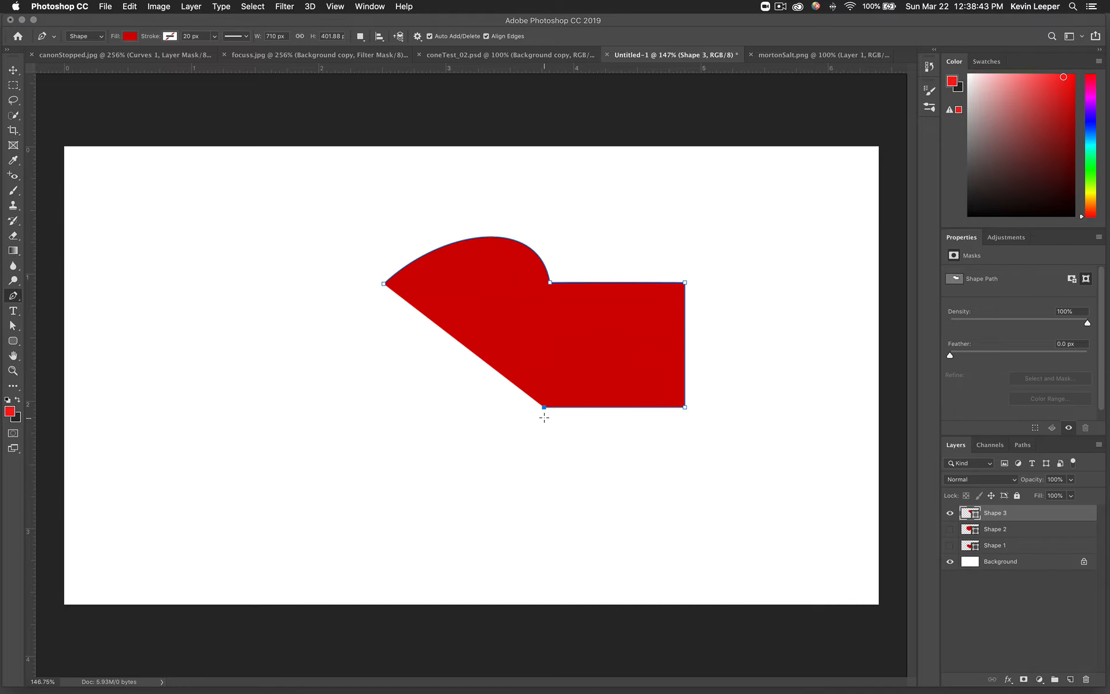
pyautogui.click(544, 355)
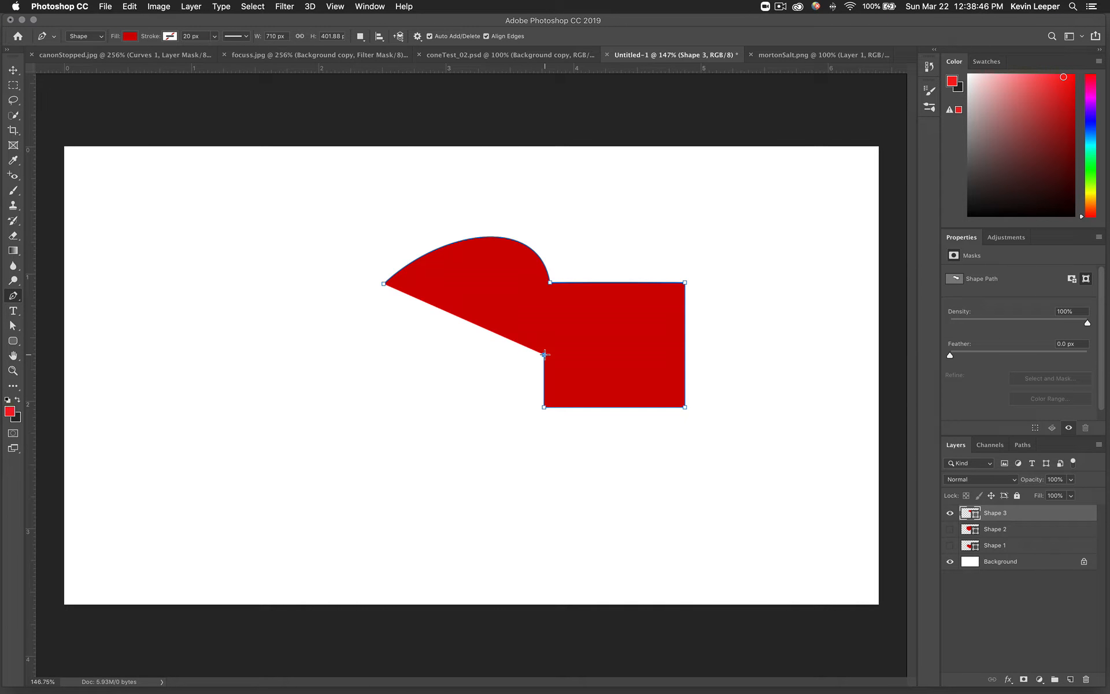
pyautogui.keyDown('shift'); pyautogui.click(383, 370); pyautogui.keyUp('shift')
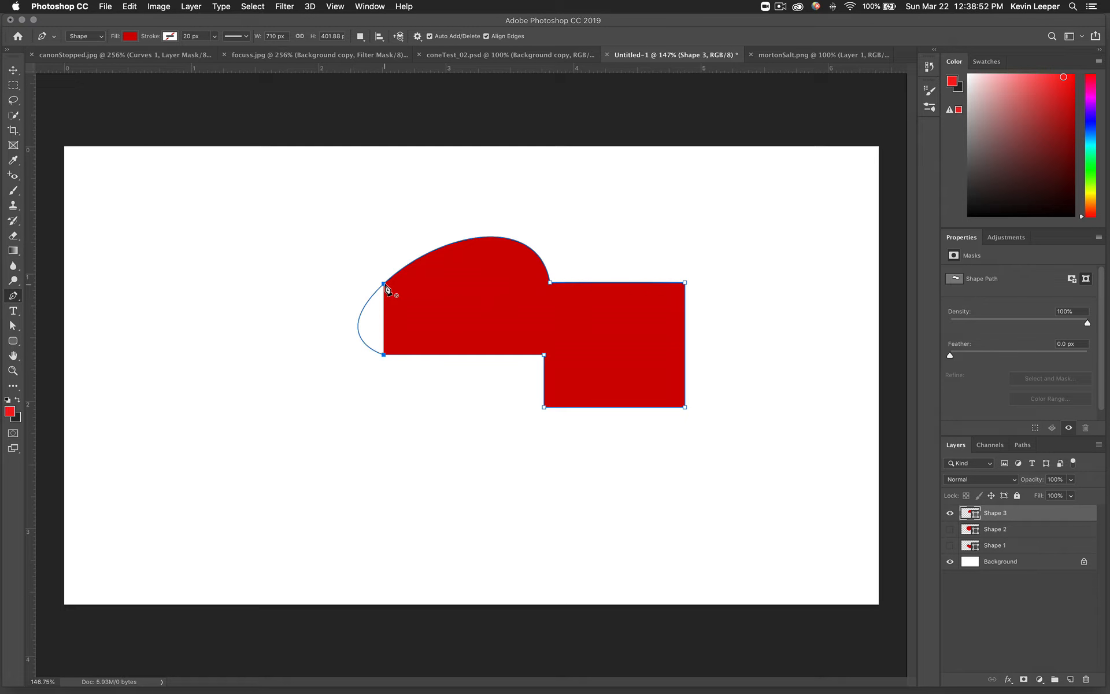
pyautogui.moveTo(384, 284); pyautogui.dragTo(402, 249)
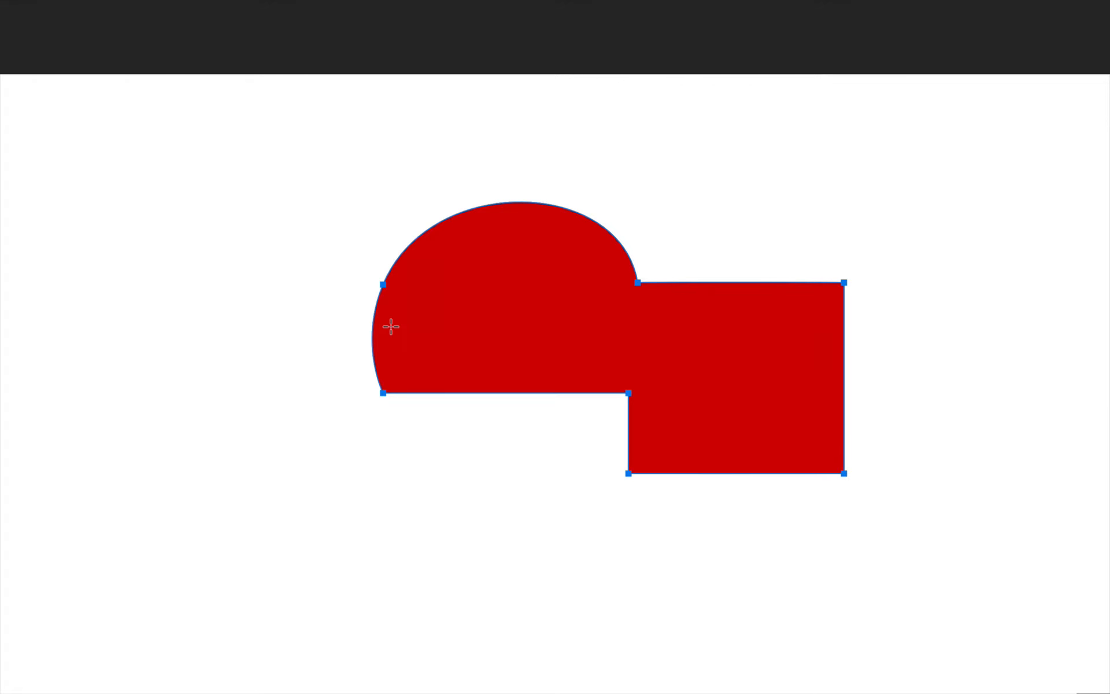
# - Delete the dome's left anchor and reshape the curve with handles on its two remaining anchors, keeping the edge beneath the dome straight
pyautogui.click(383, 286)
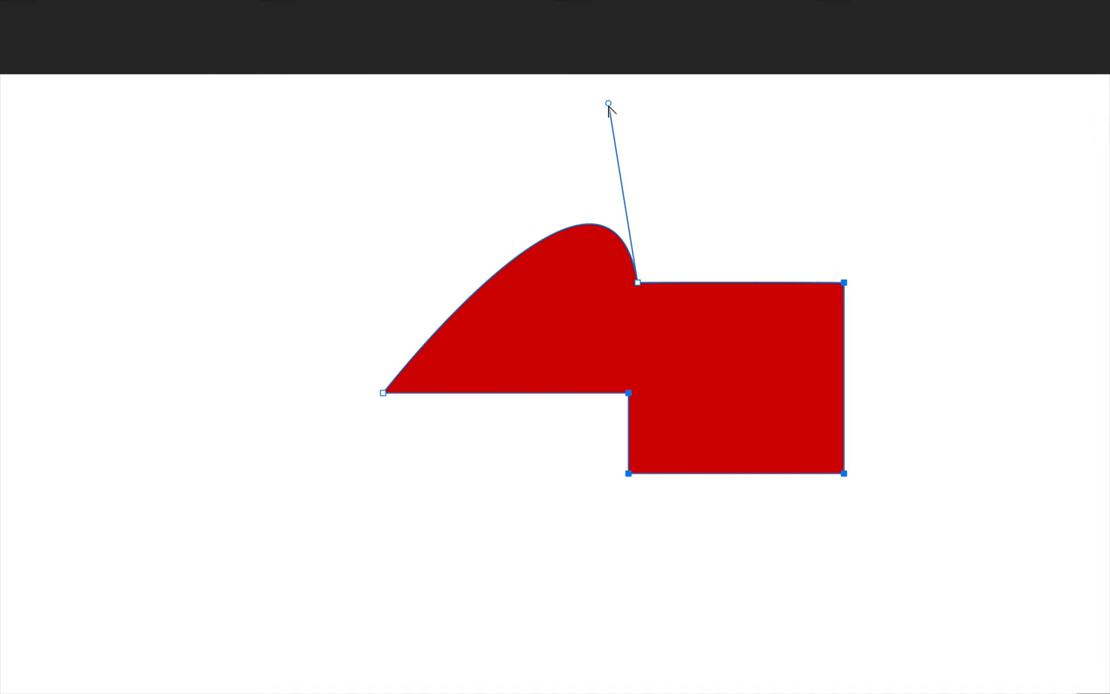
pyautogui.moveTo(609, 102); pyautogui.dragTo(442, 122)
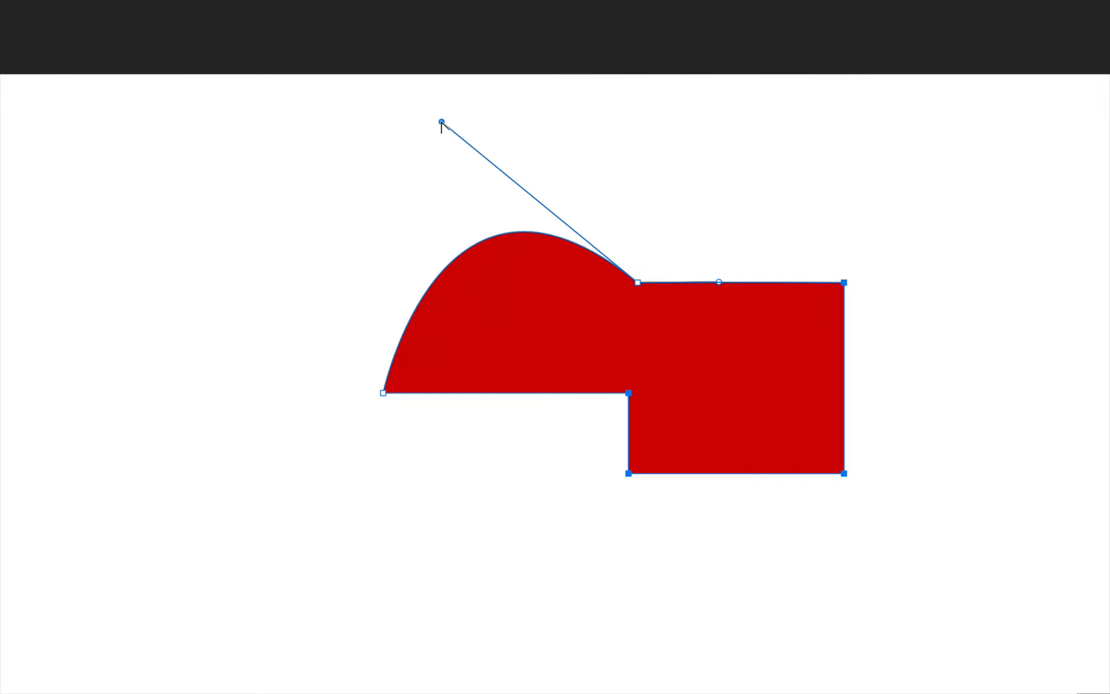
pyautogui.click(383, 393)
pyautogui.moveTo(384, 393); pyautogui.dragTo(372, 302)
pyautogui.moveTo(385, 437); pyautogui.dragTo(507, 389)
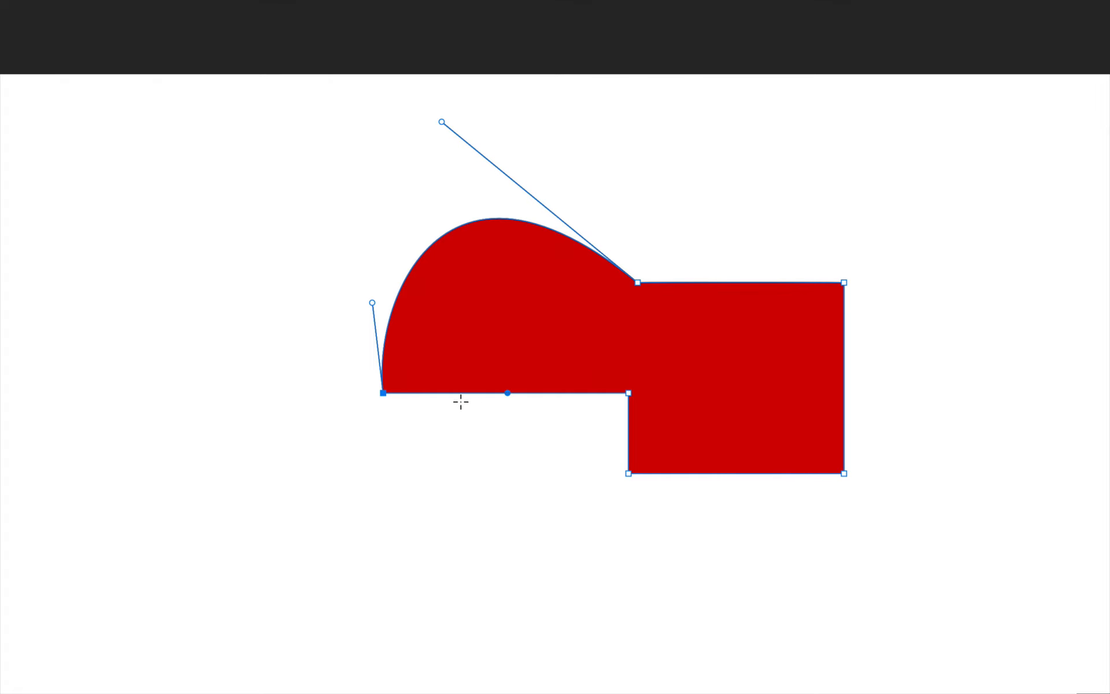
# - Adjust the dome's two curve handles independently until it is round and bulges slightly past its lower-left anchor
pyautogui.moveTo(372, 302); pyautogui.dragTo(396, 295)
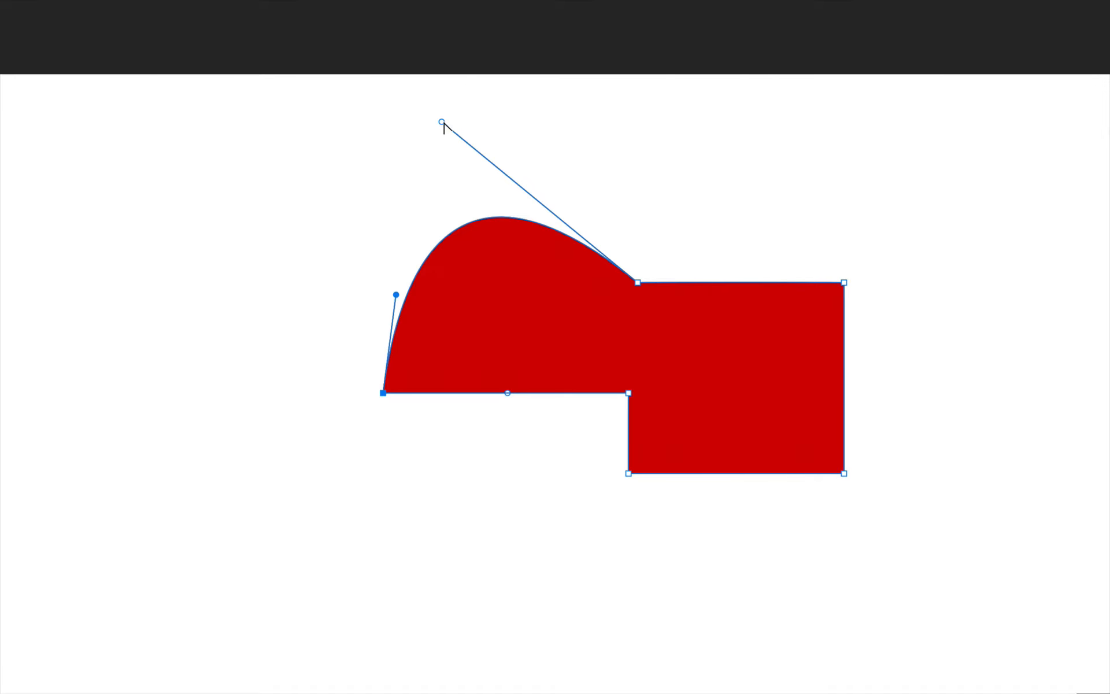
pyautogui.moveTo(443, 123); pyautogui.dragTo(431, 187)
pyautogui.moveTo(396, 295); pyautogui.dragTo(369, 300)
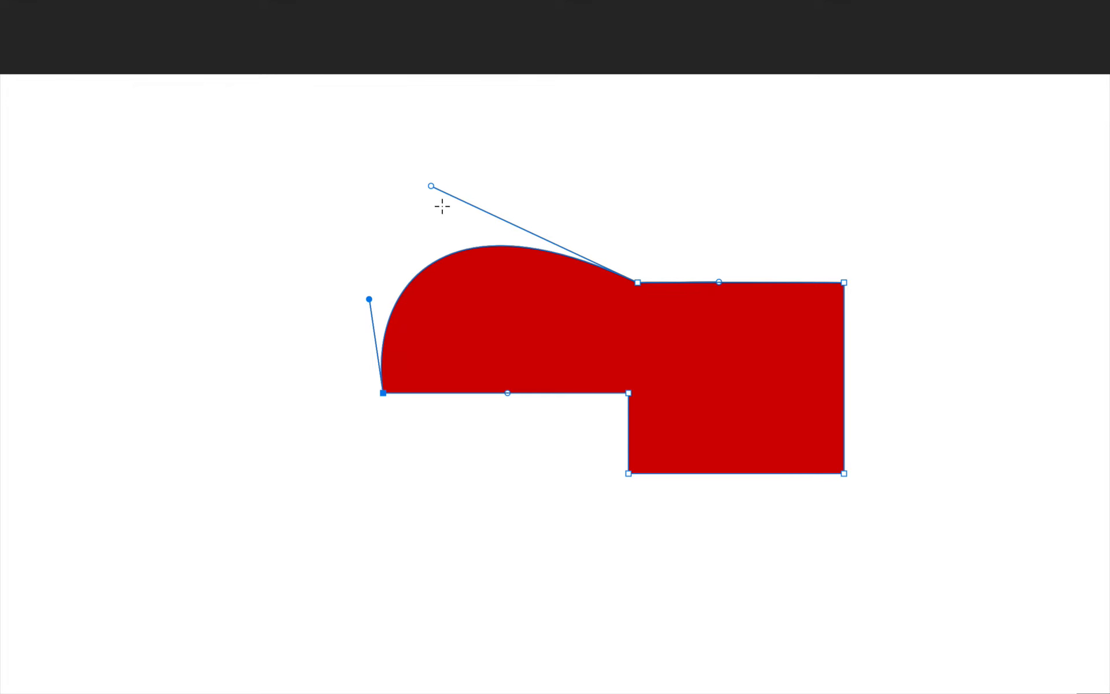
pyautogui.moveTo(431, 186); pyautogui.dragTo(455, 142)
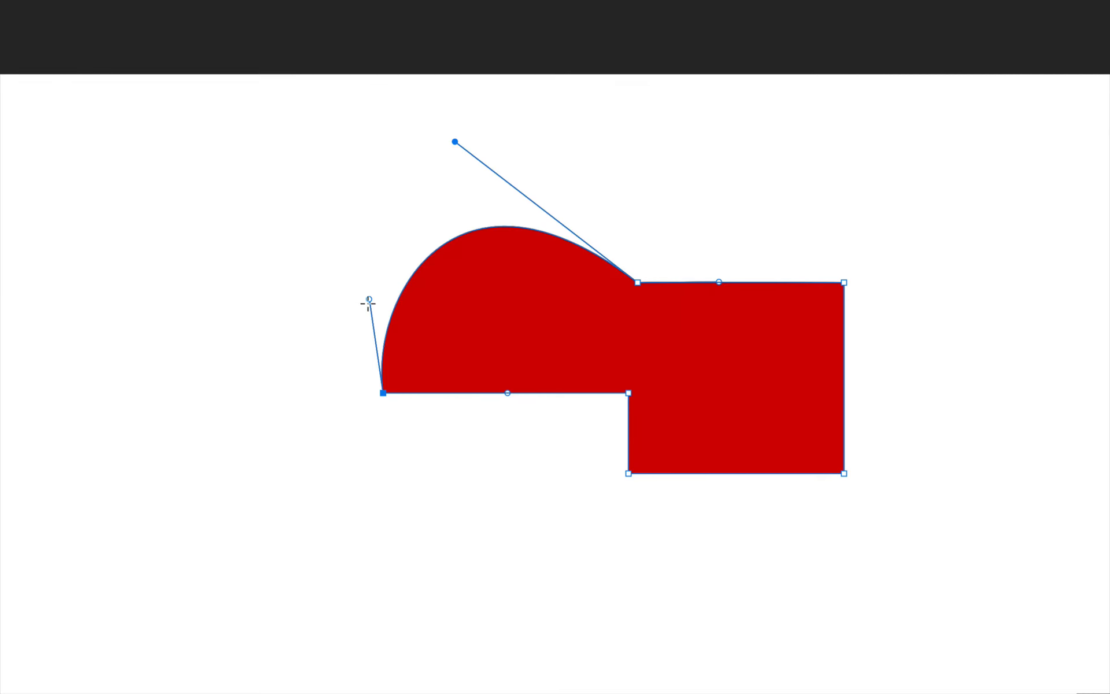
pyautogui.moveTo(369, 299); pyautogui.dragTo(343, 294)
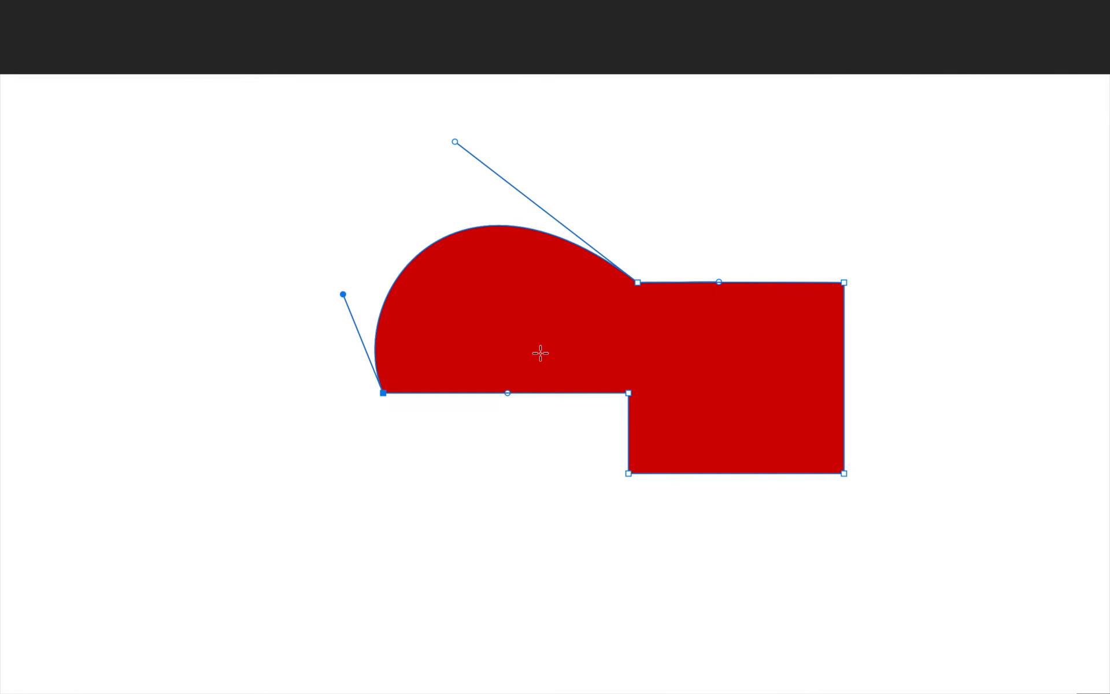
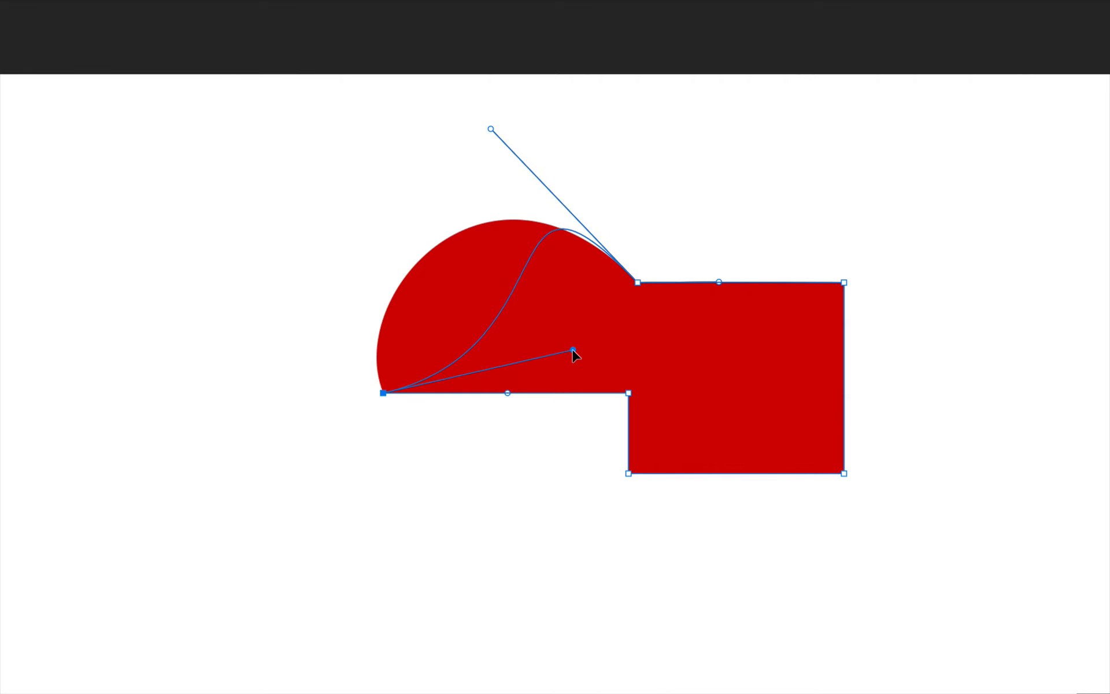
# - Retract the lower-left anchor's curve handle, pull it back out short toward the dome, and hide the Shape 3 layer
pyautogui.press('p')
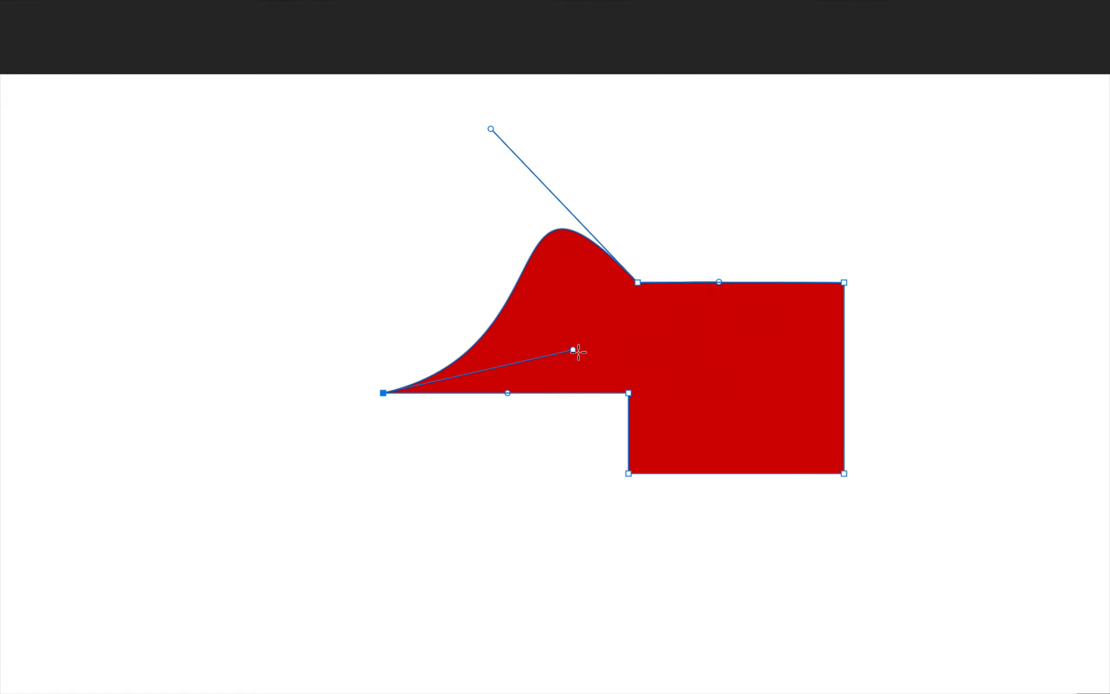
pyautogui.moveTo(573, 350); pyautogui.dragTo(383, 393)
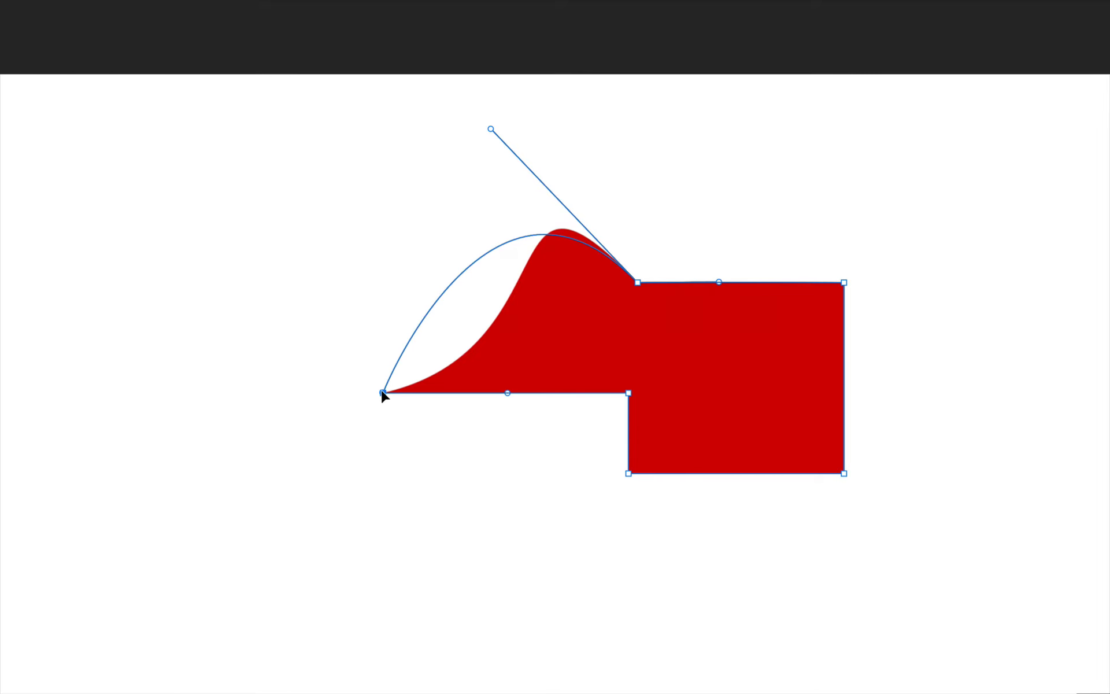
pyautogui.moveTo(383, 393); pyautogui.dragTo(405, 345)
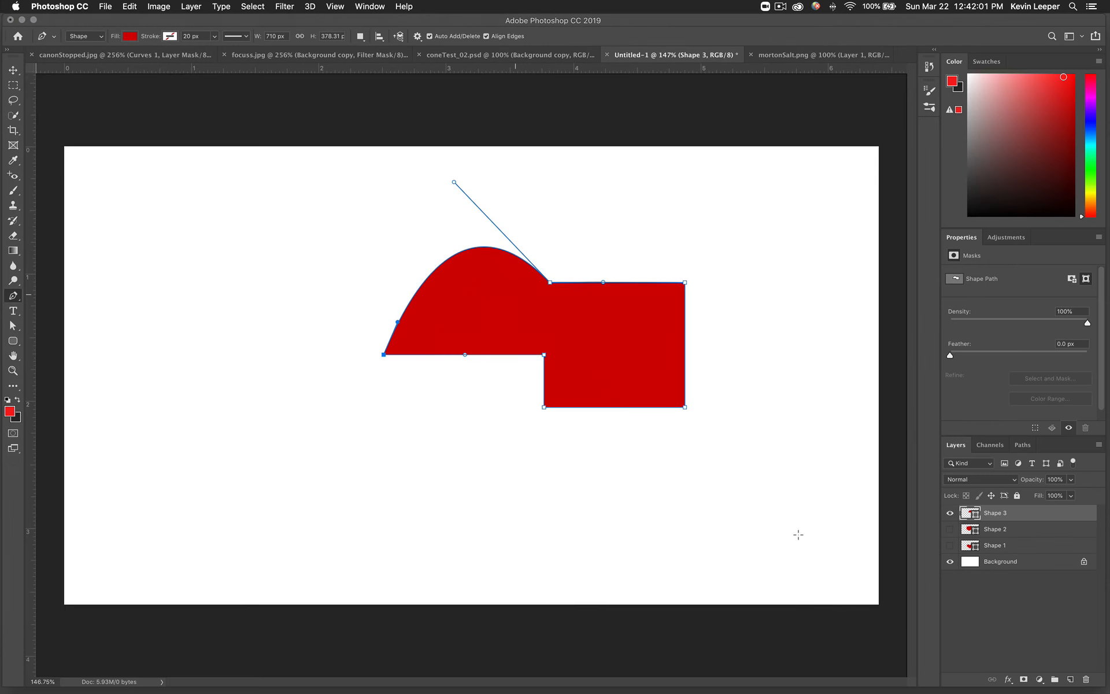
pyautogui.click(950, 513)
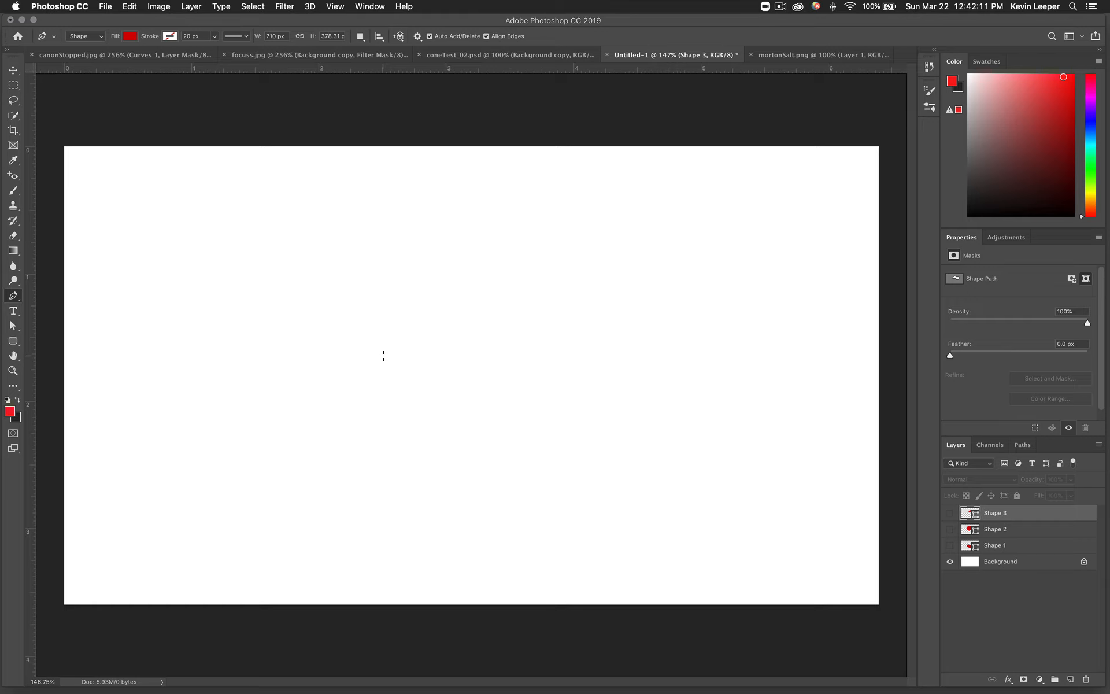
# - Draw a closed rounded blob about 375 px wide and 342 px high near the canvas centre, using four smooth curve anchors
pyautogui.moveTo(384, 356); pyautogui.dragTo(383, 308)
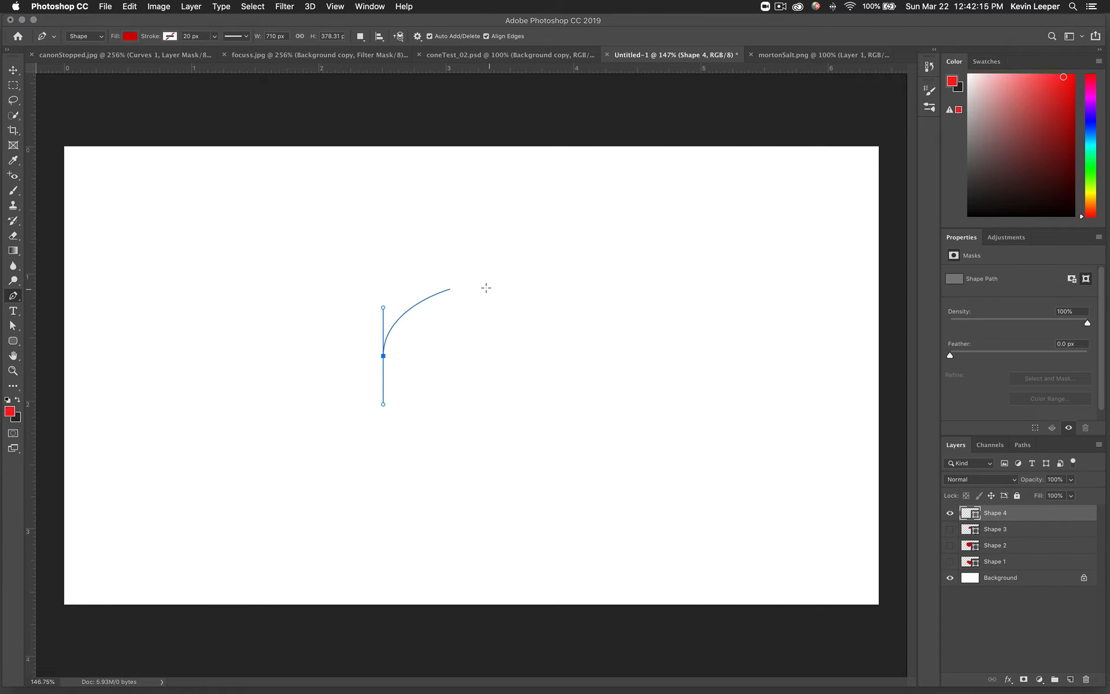
pyautogui.moveTo(463, 276); pyautogui.dragTo(528, 275)
pyautogui.moveTo(543, 354); pyautogui.dragTo(544, 379)
pyautogui.moveTo(476, 421); pyautogui.dragTo(422, 439)
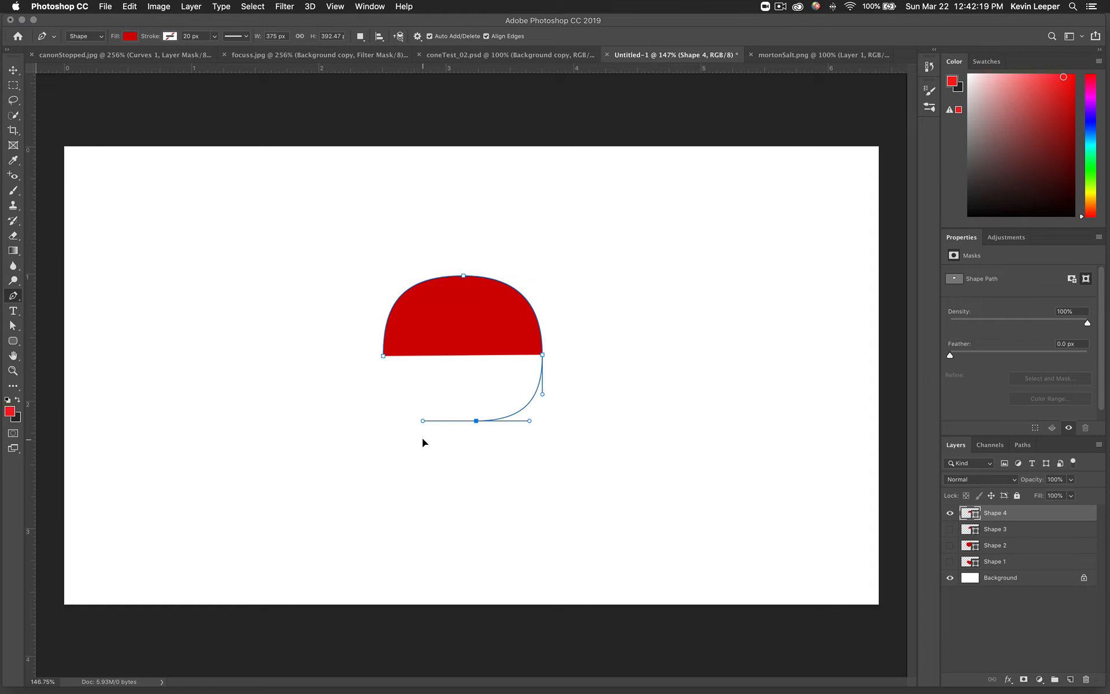
pyautogui.moveTo(384, 356); pyautogui.dragTo(381, 306)
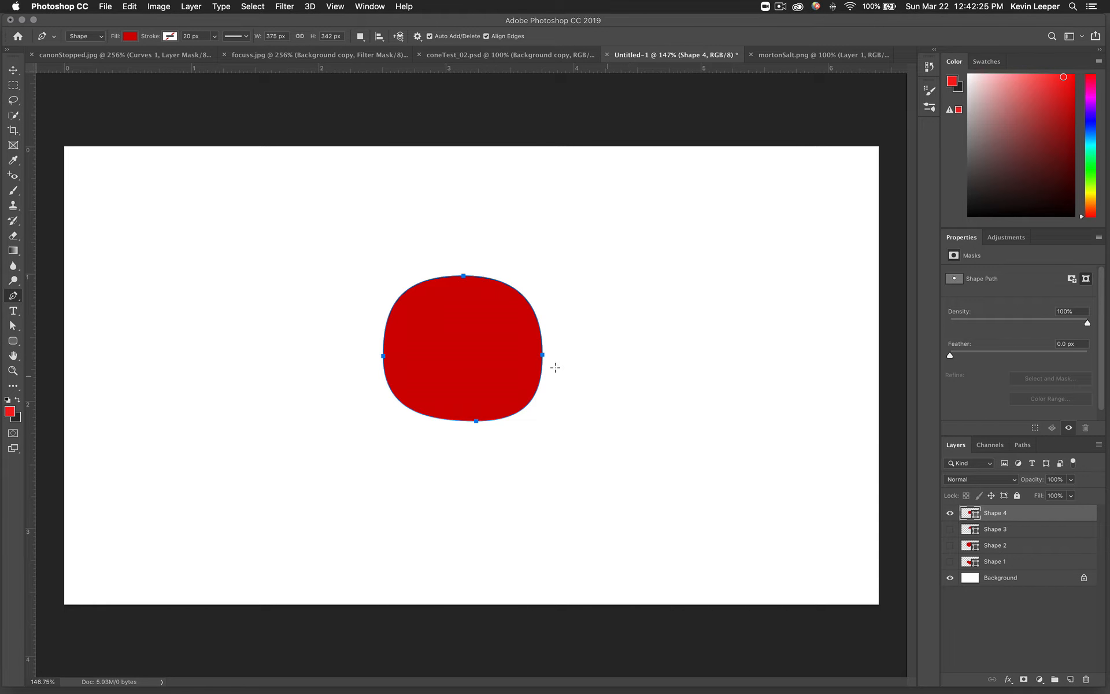
# - Set new paths to Combine Shapes and build a circle about 372 px high beside the blob from two anchors with equal vertical handles
pyautogui.click(360, 39)
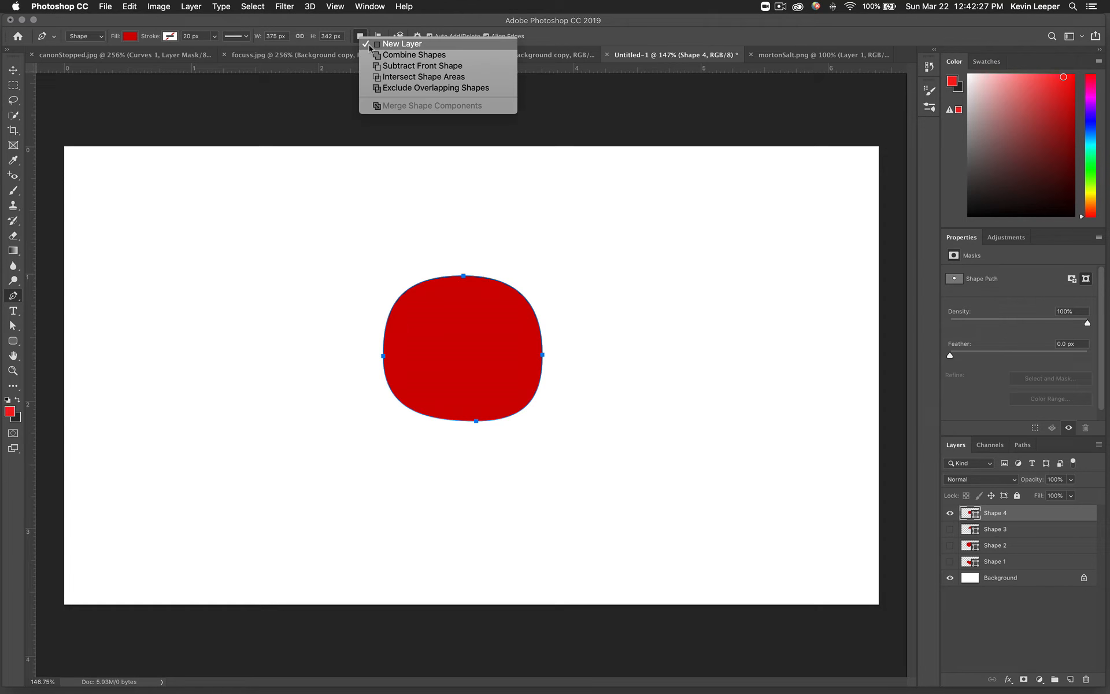
pyautogui.click(399, 53)
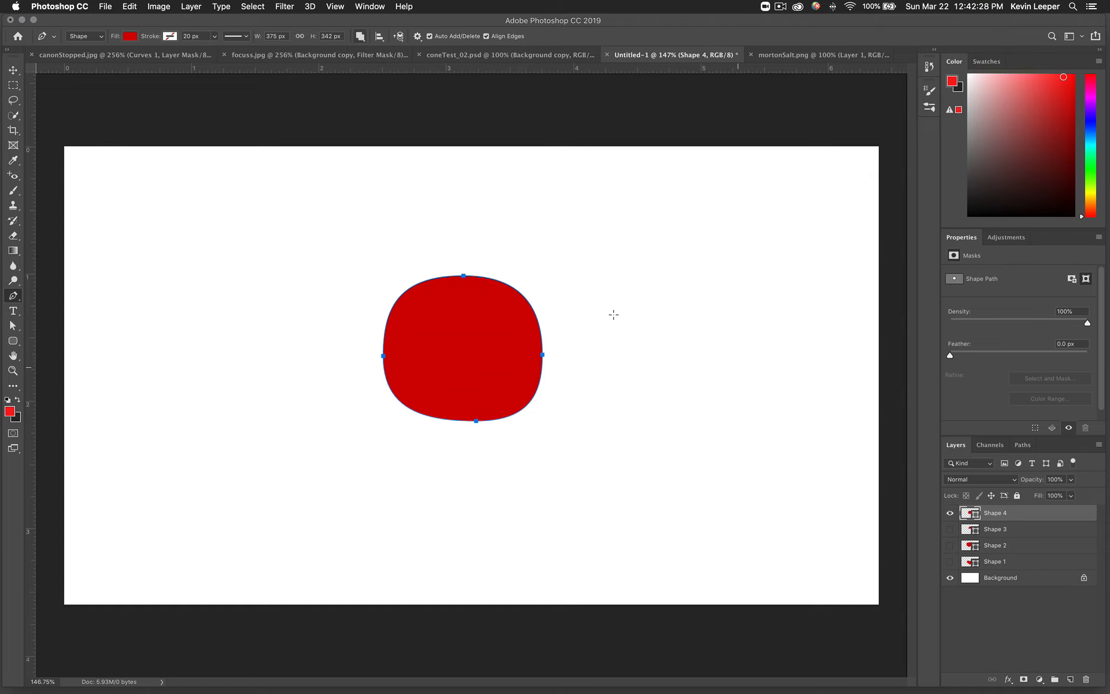
pyautogui.click(656, 345)
pyautogui.click(815, 345)
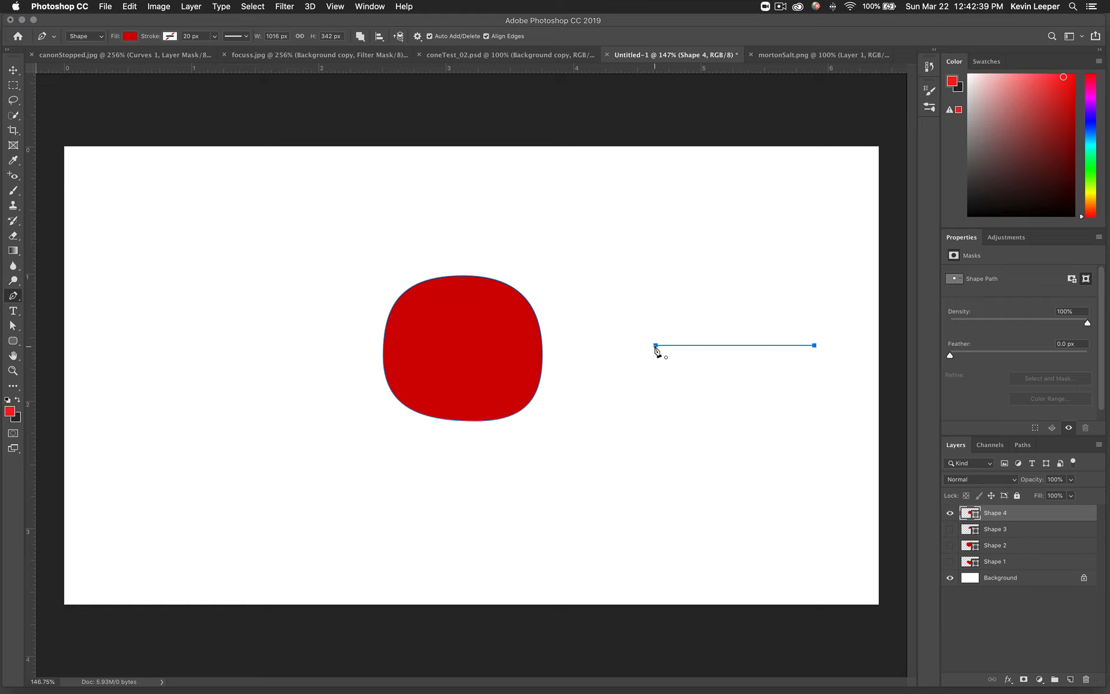
pyautogui.moveTo(655, 346); pyautogui.dragTo(652, 262)
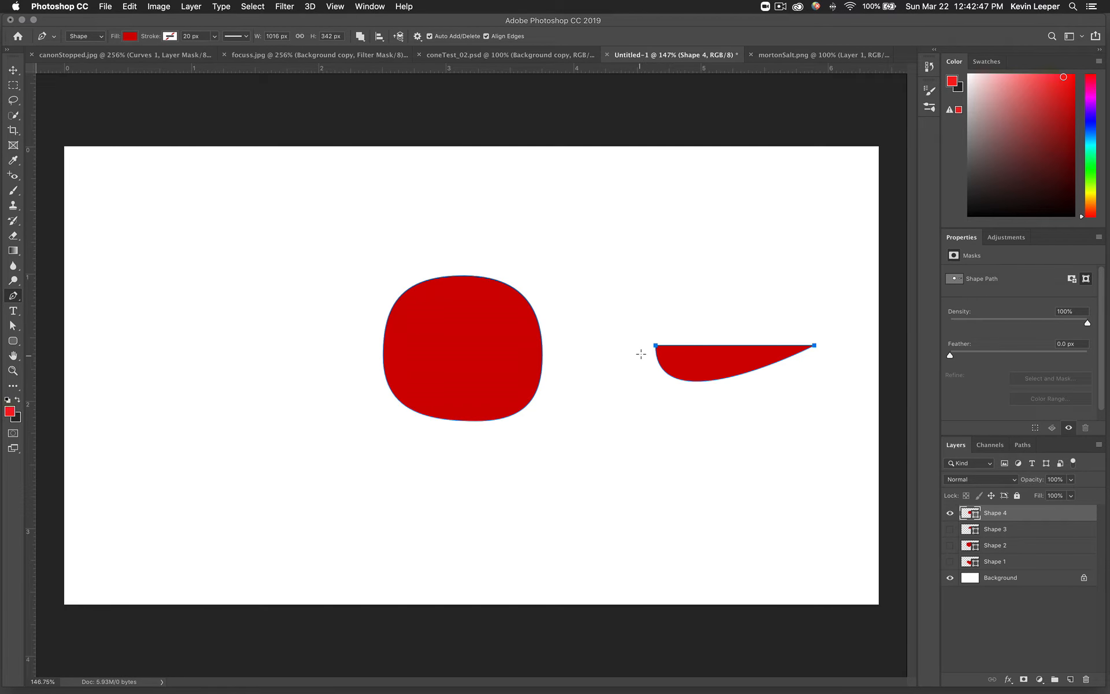
pyautogui.moveTo(656, 346); pyautogui.dragTo(655, 240)
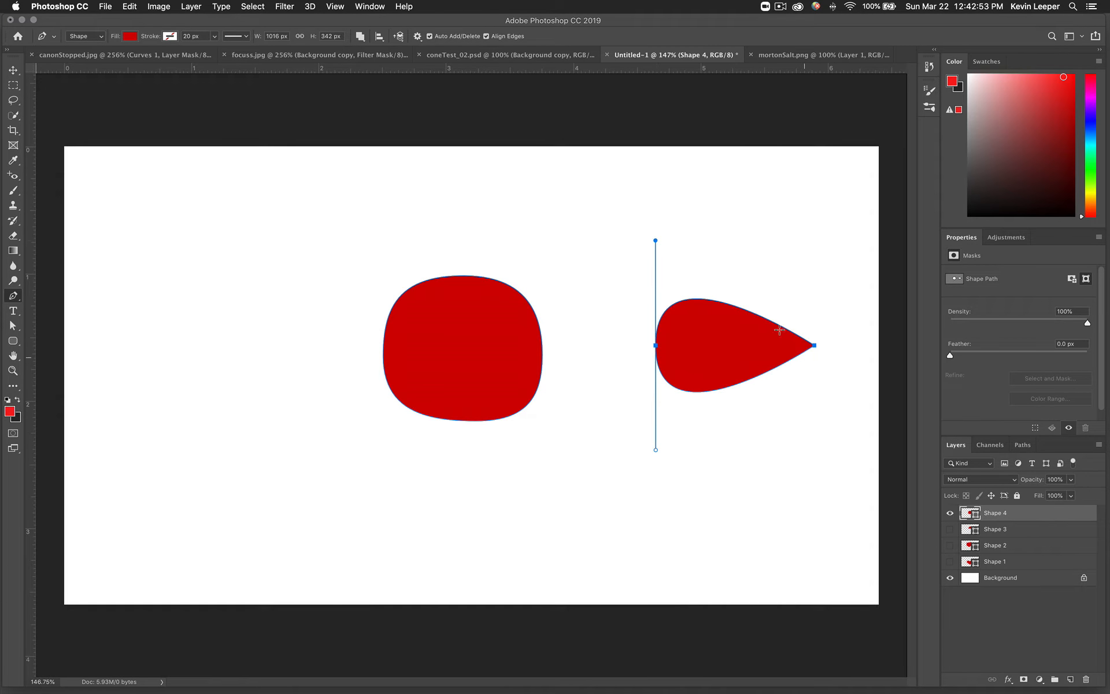
pyautogui.moveTo(814, 345); pyautogui.dragTo(815, 451)
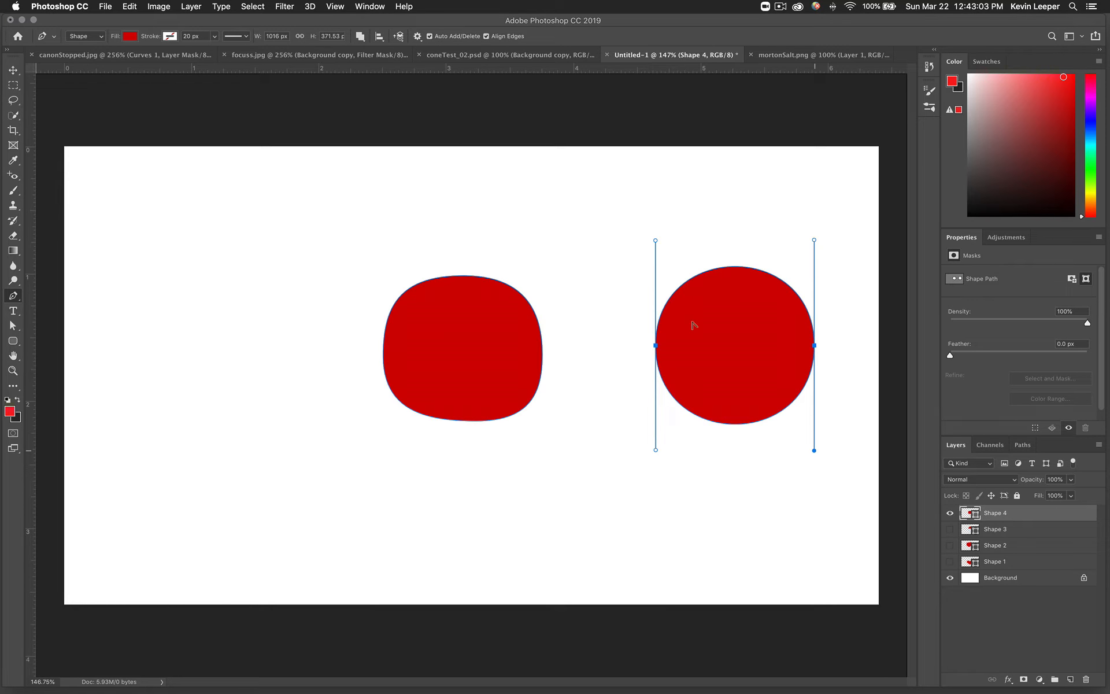
pyautogui.keyDown('alt'); pyautogui.click(656, 346); pyautogui.keyUp('alt')
pyautogui.moveTo(656, 346); pyautogui.dragTo(655, 240)
# - Give the blob and circle a cyan stroke and widen it to 89.28 px
pyautogui.keyDown('super'); pyautogui.click(292, 342); pyautogui.keyUp('super')
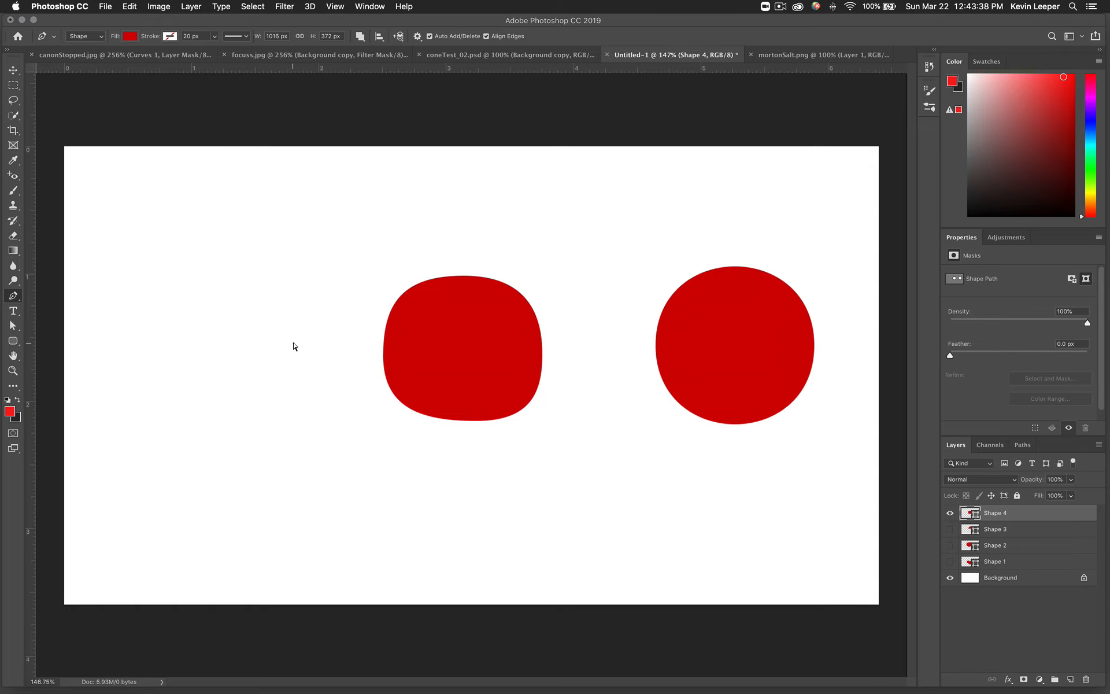
pyautogui.keyDown('super'); pyautogui.click(765, 378); pyautogui.keyUp('super')
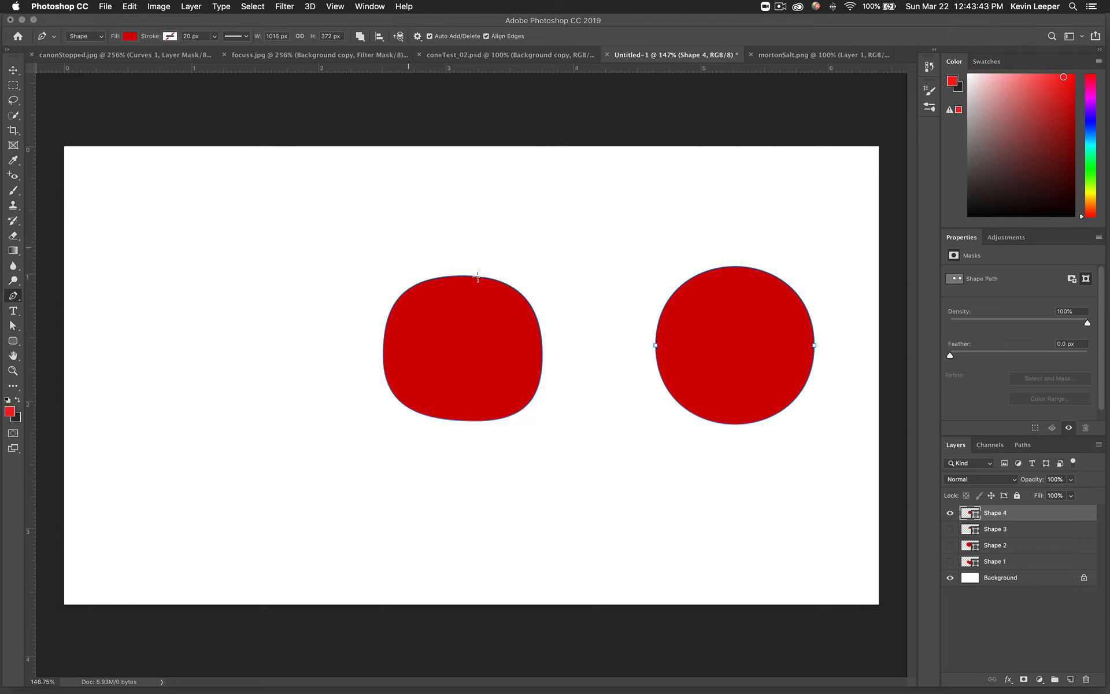
pyautogui.click(170, 37)
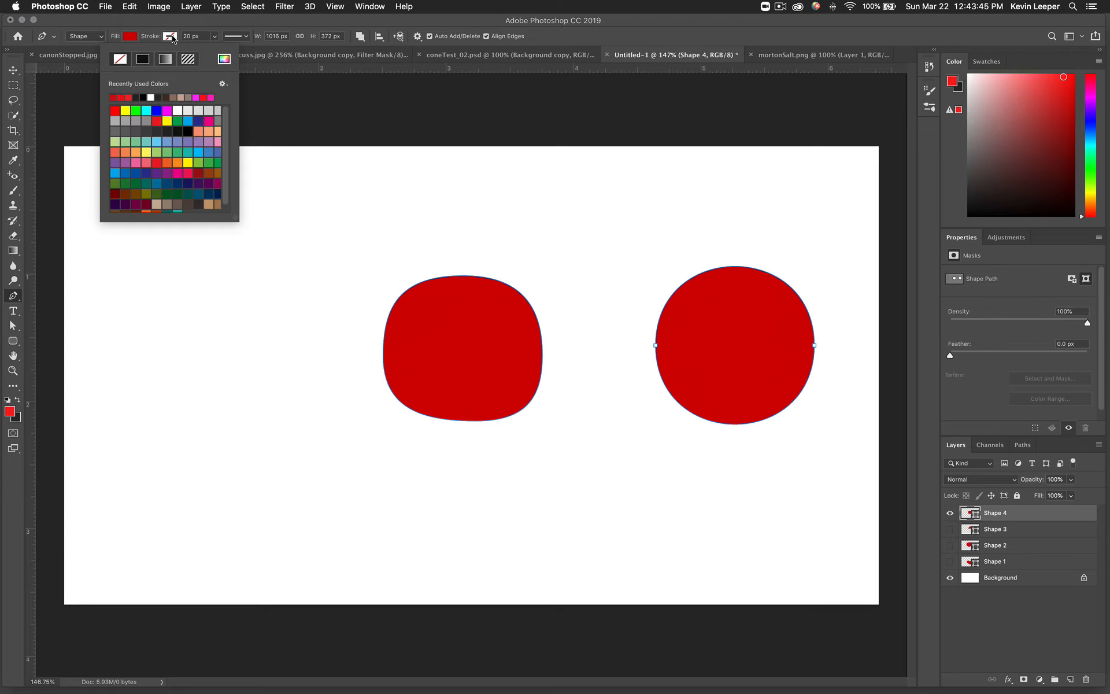
pyautogui.click(145, 110)
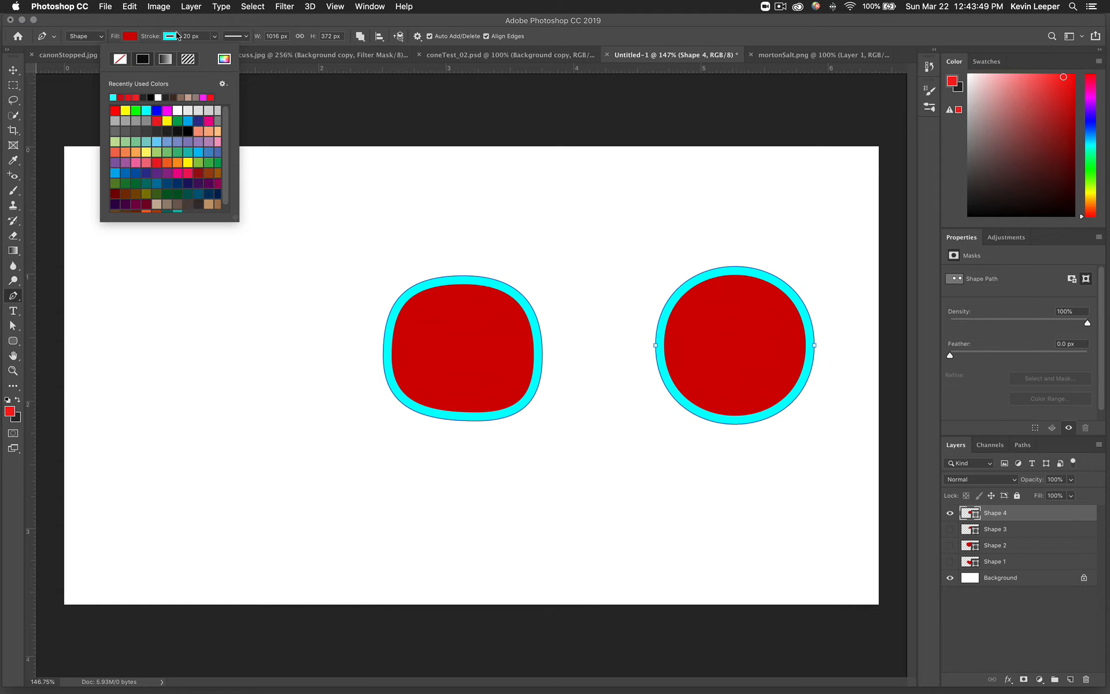
pyautogui.click(214, 37)
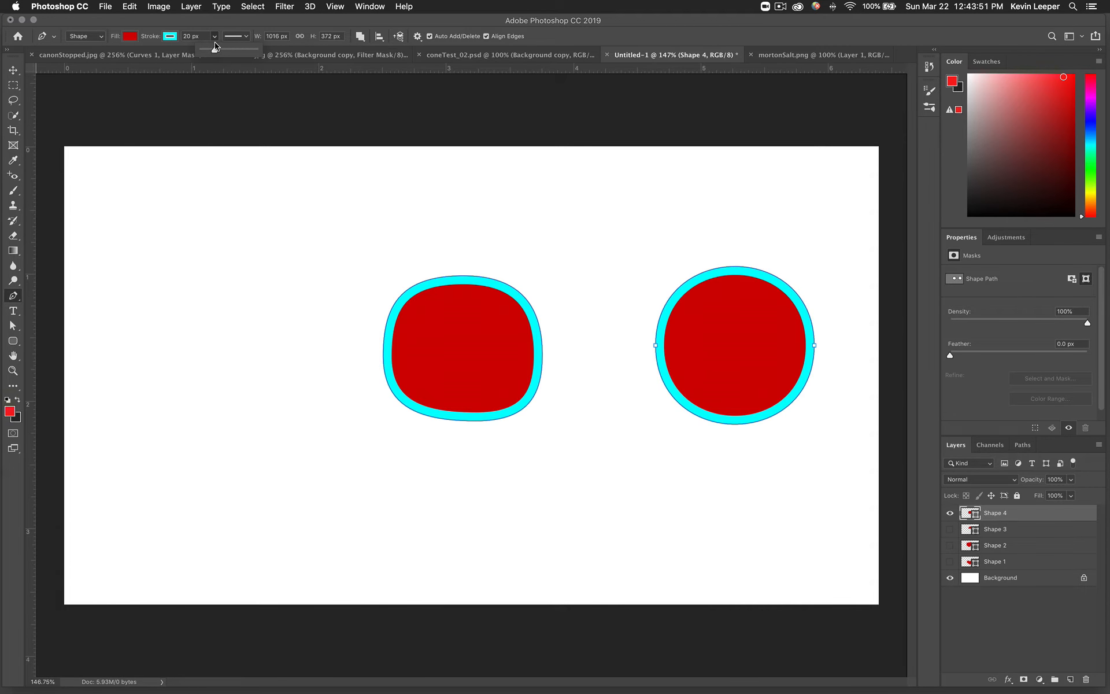
pyautogui.moveTo(214, 50)
pyautogui.mouseDown()
pyautogui.moveTo(203, 56)
pyautogui.moveTo(248, 57)
pyautogui.moveTo(229, 60)
pyautogui.mouseUp()
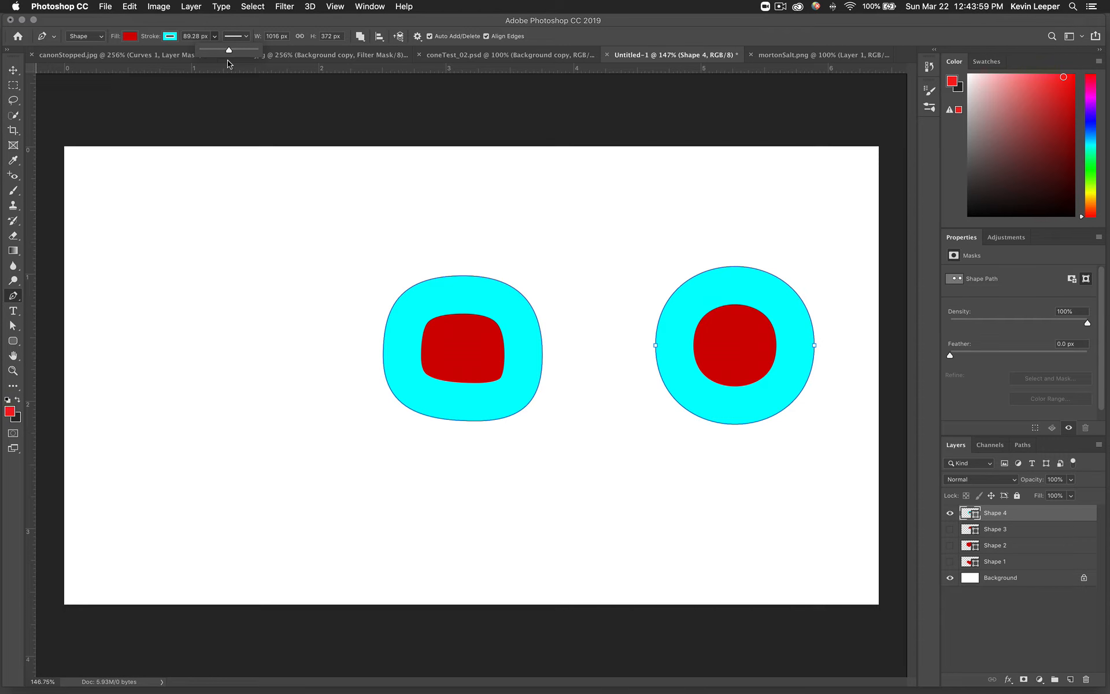
# - Change the stroke of both shapes to a dashed line and reduce its width to 42.89 px
pyautogui.click(241, 38)
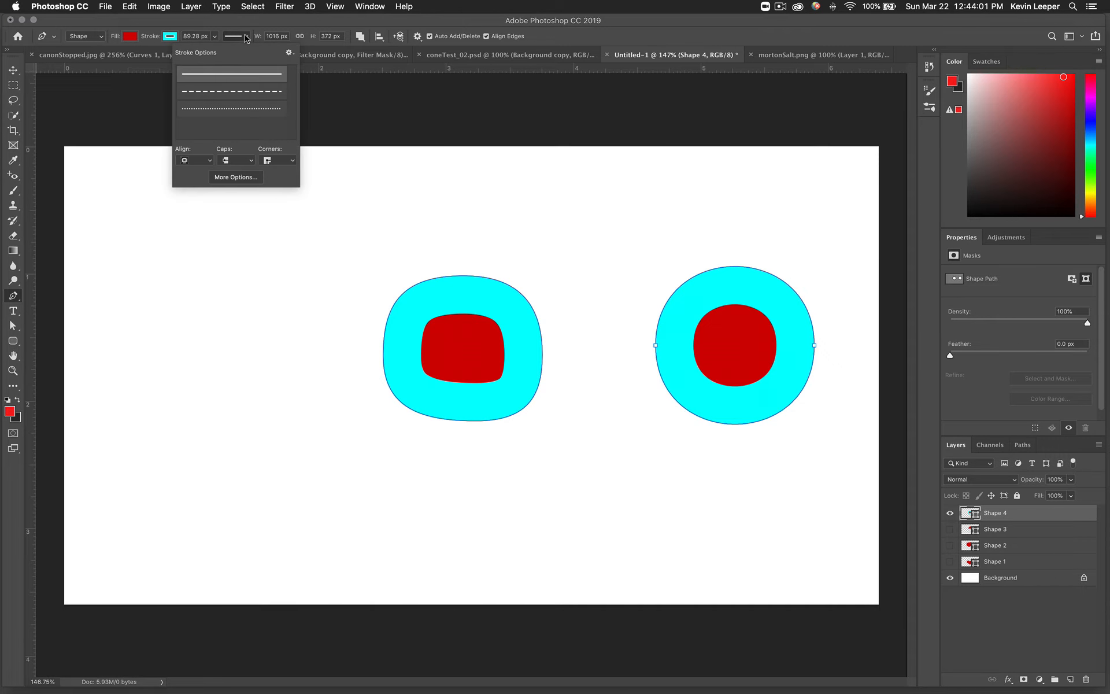
pyautogui.click(246, 91)
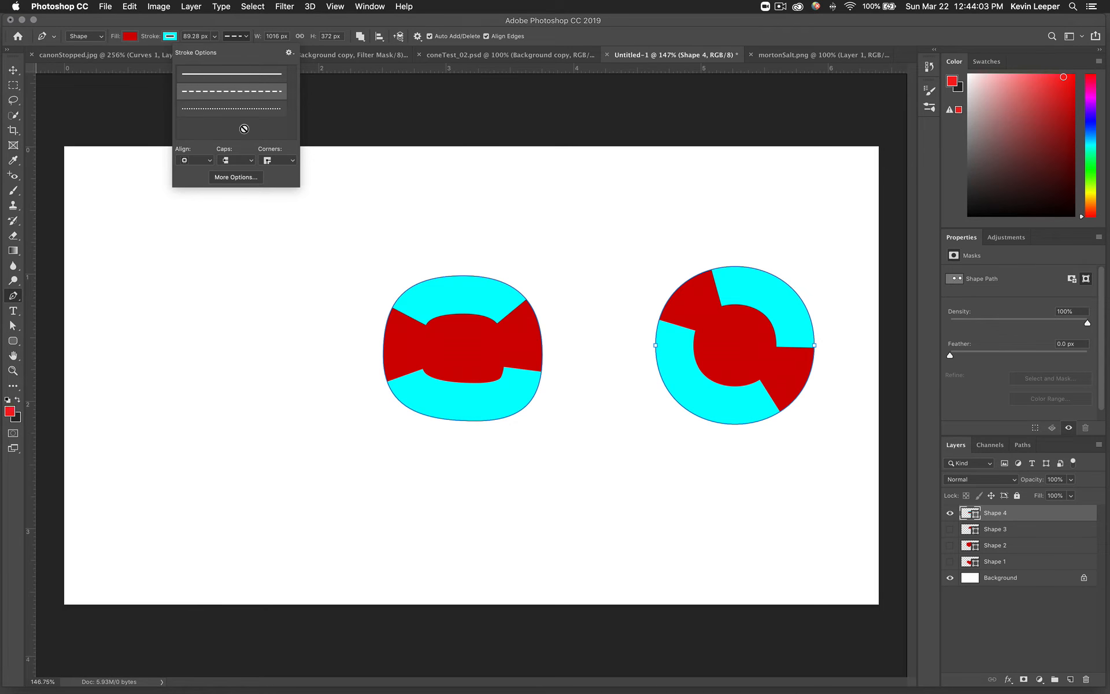
pyautogui.click(213, 37)
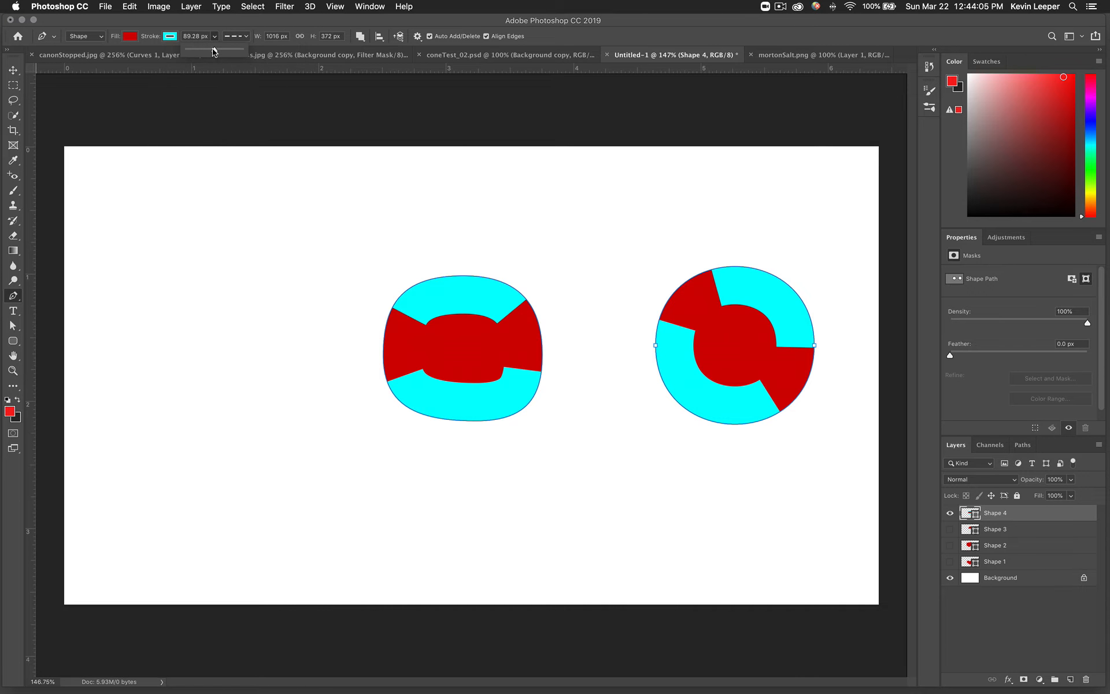
pyautogui.moveTo(215, 50); pyautogui.dragTo(199, 54)
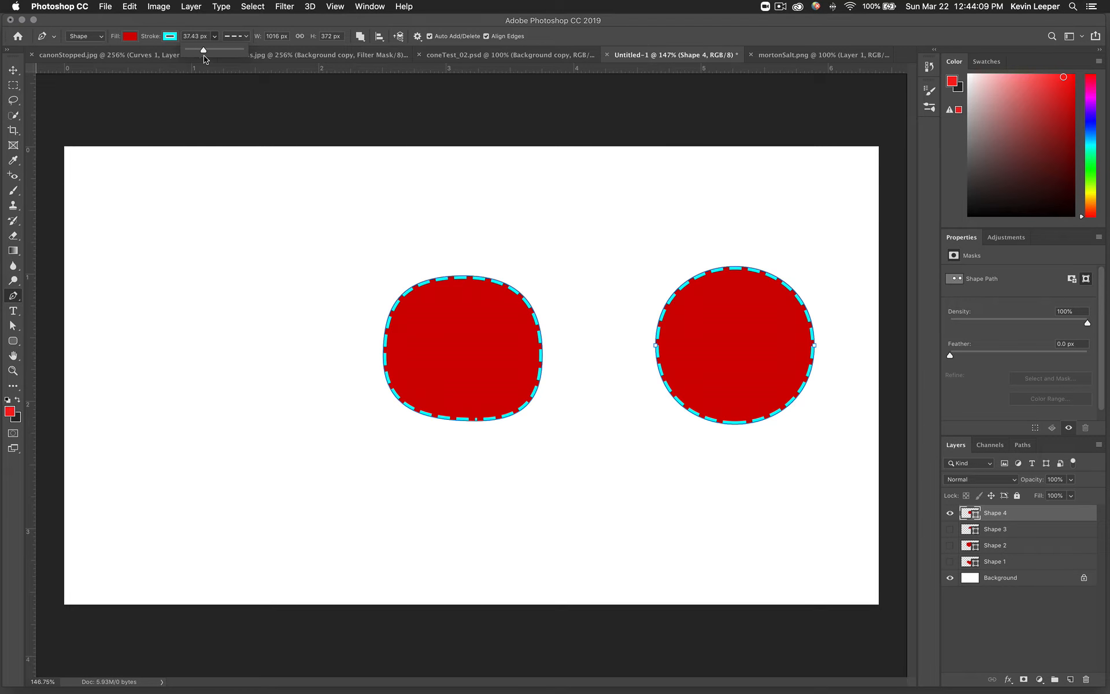
pyautogui.moveTo(204, 51); pyautogui.dragTo(204, 50)
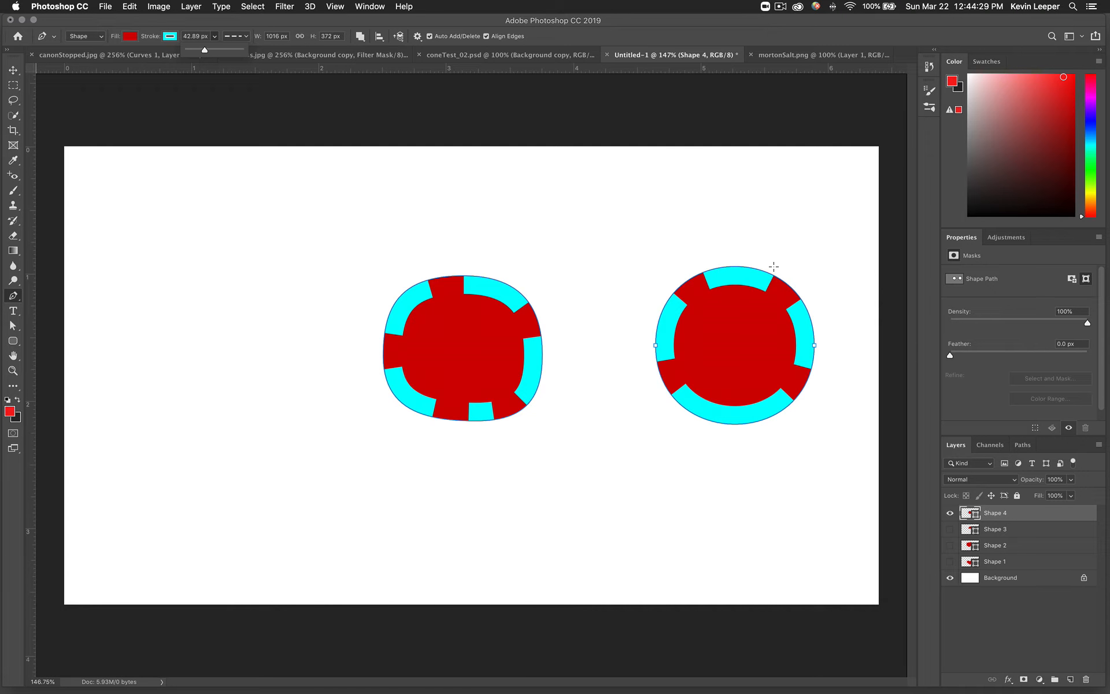
# - Hide the Shape 4 layer and draw a closed, straight-sided arrowhead with four corner points, about 473 px wide and 446 px high
pyautogui.click(949, 518)
pyautogui.click(947, 516)
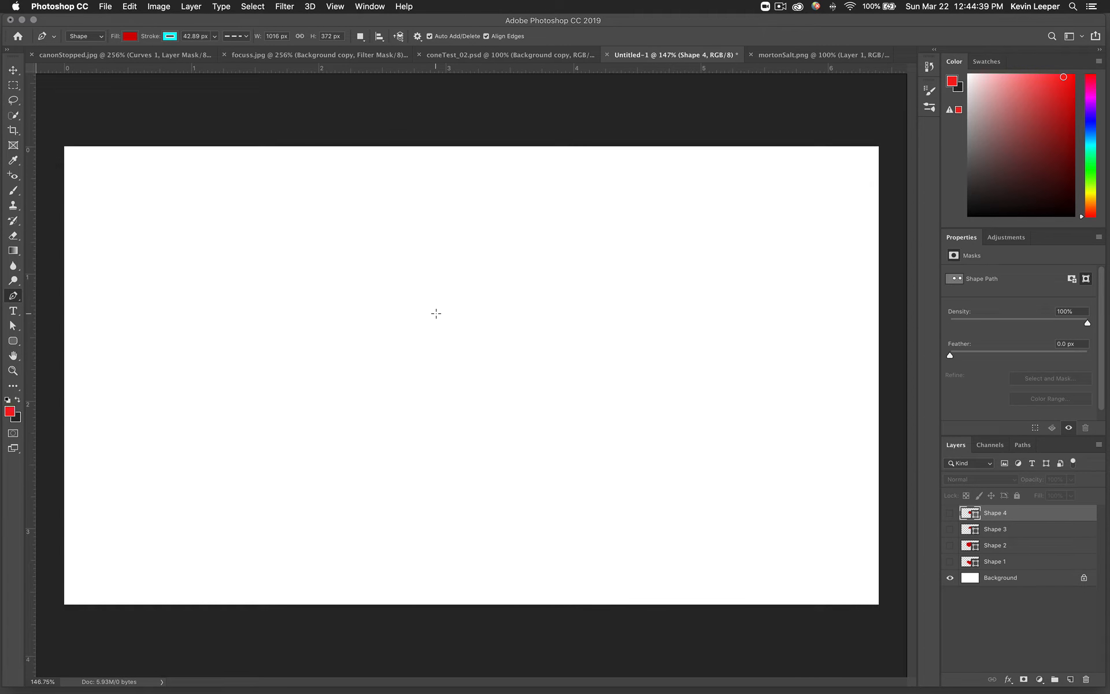
pyautogui.click(450, 324)
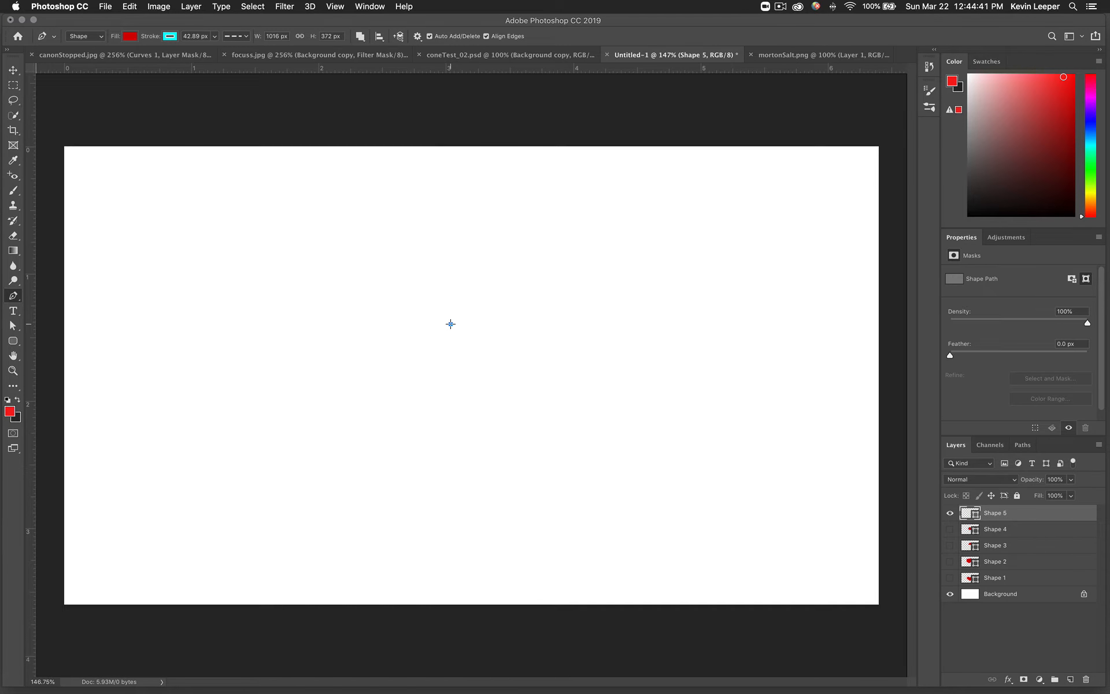
pyautogui.click(536, 277)
pyautogui.click(459, 465)
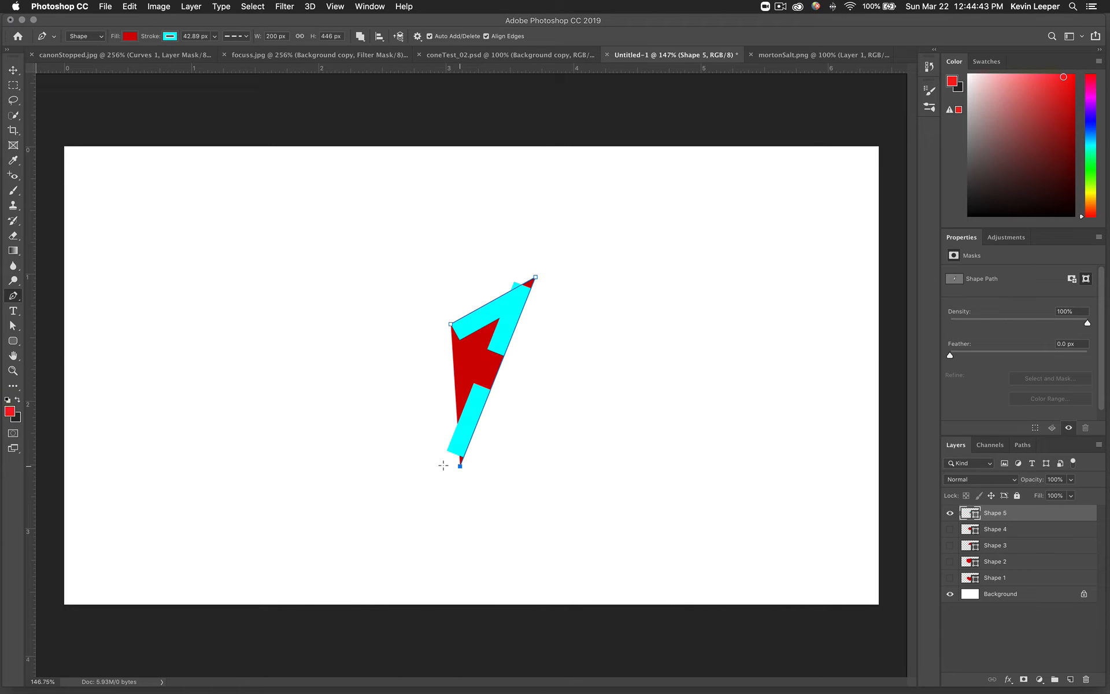
pyautogui.click(335, 309)
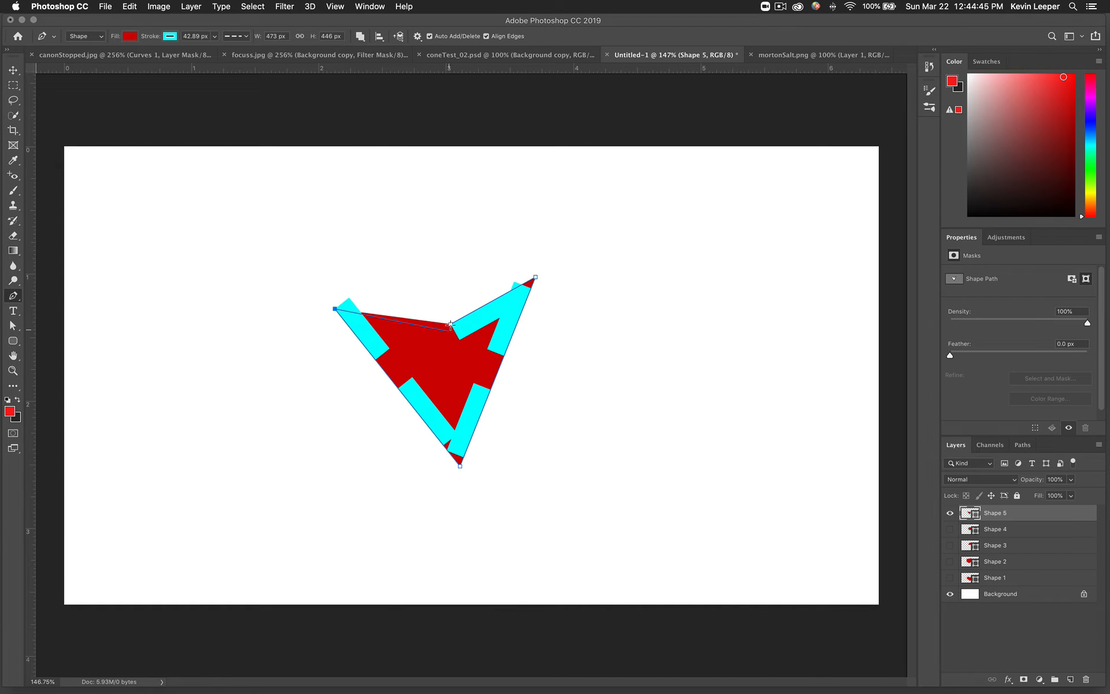
pyautogui.click(450, 324)
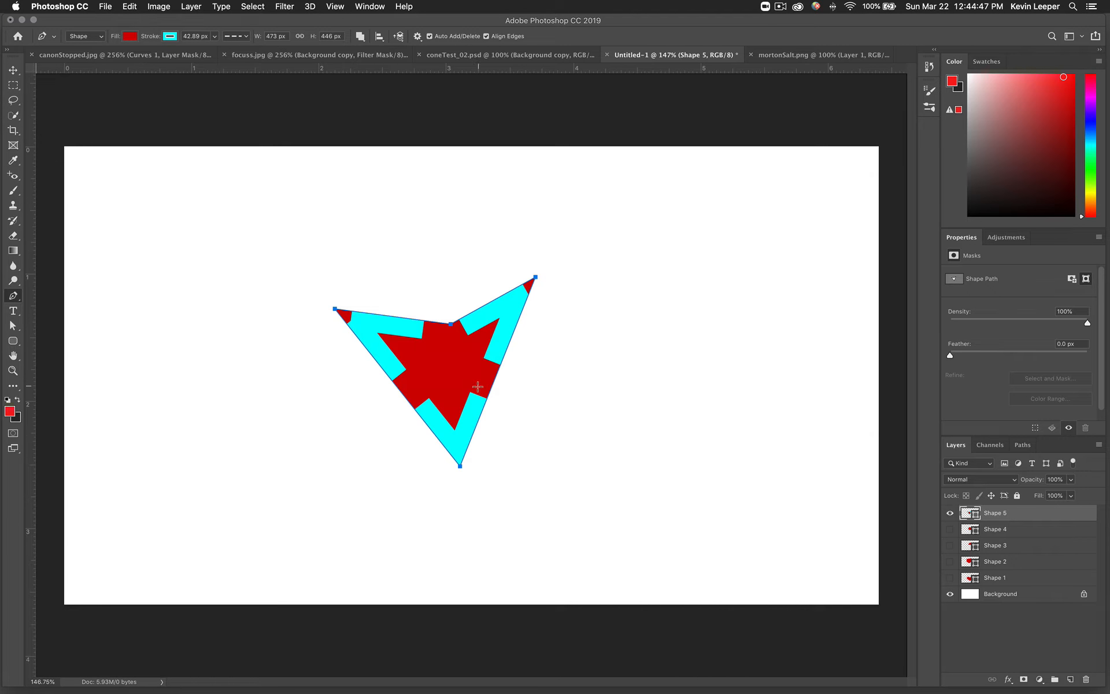
# - Remove the stroke from the arrowhead, leaving only its red fill
pyautogui.click(171, 38)
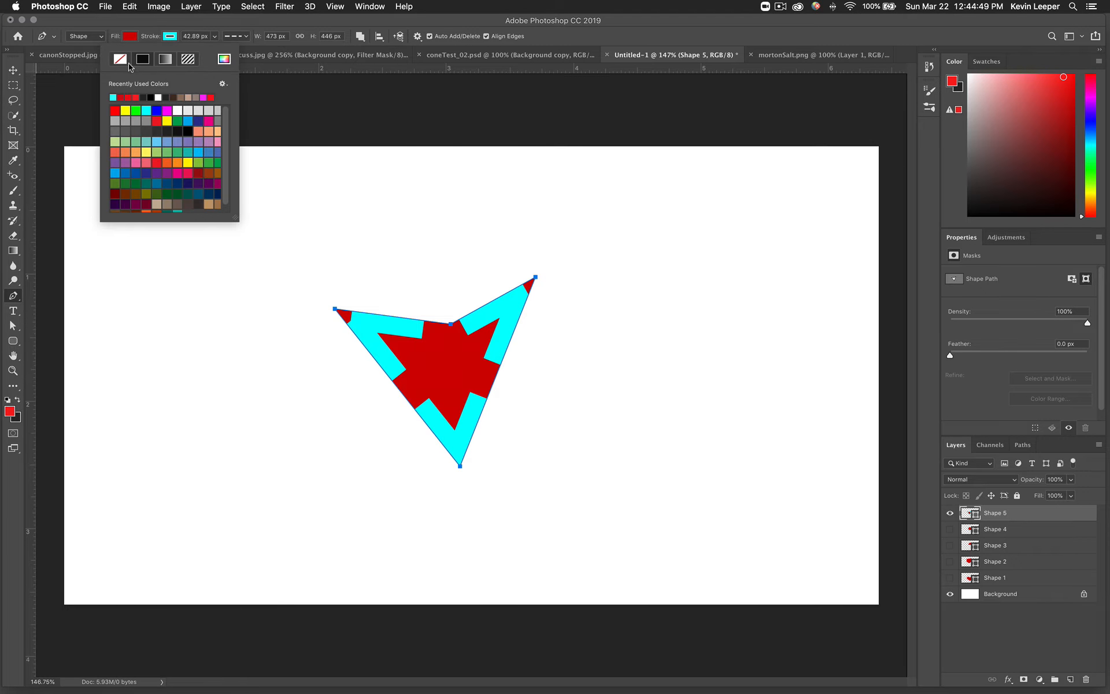
pyautogui.click(120, 59)
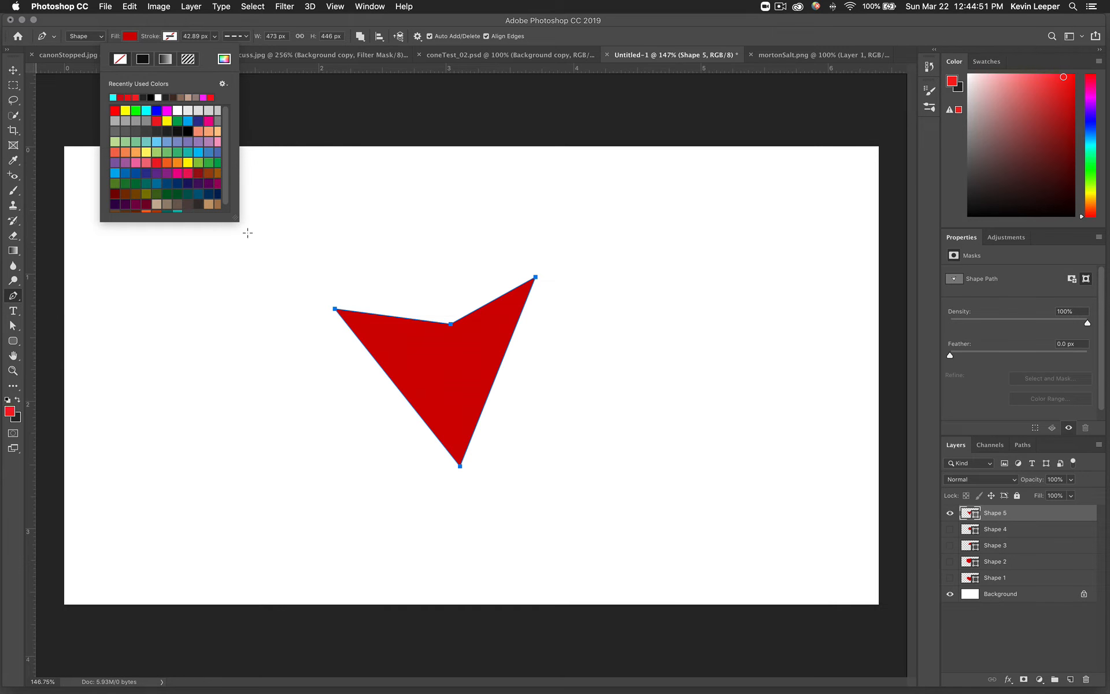
pyautogui.click(341, 98)
pyautogui.click(342, 100)
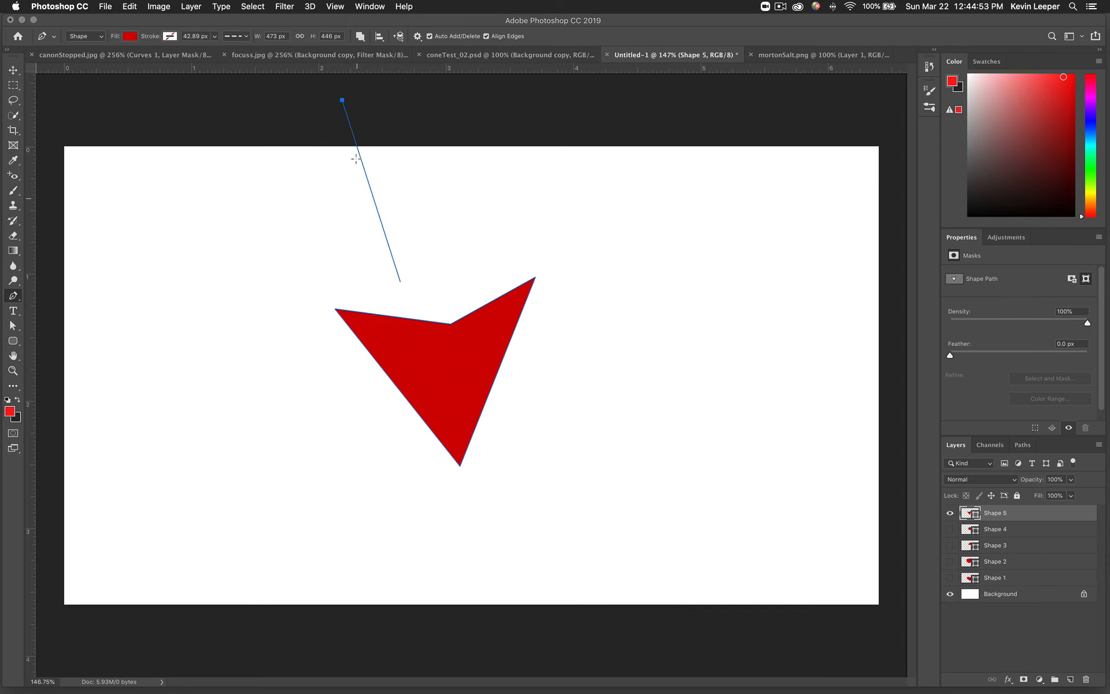
pyautogui.press('super+z')
# - Shift the arrowhead down and right, deepen its notch, and spread its two upper corners outward until it is about 892 by 540 px
pyautogui.moveTo(537, 281); pyautogui.dragTo(601, 303)
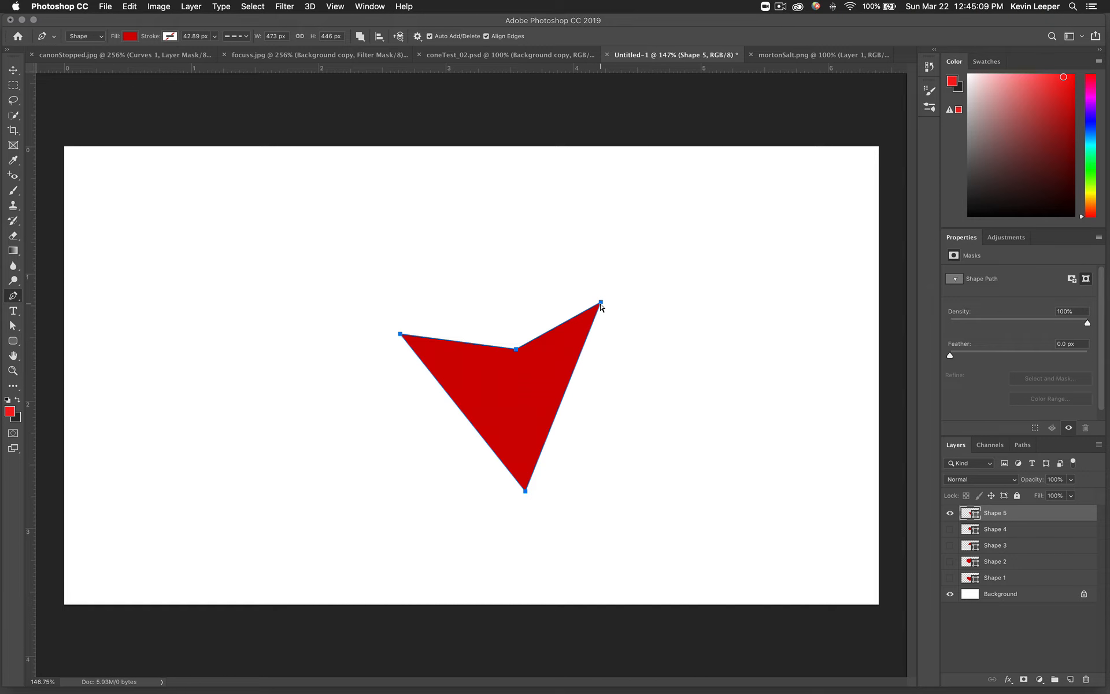
pyautogui.moveTo(601, 302); pyautogui.dragTo(620, 336)
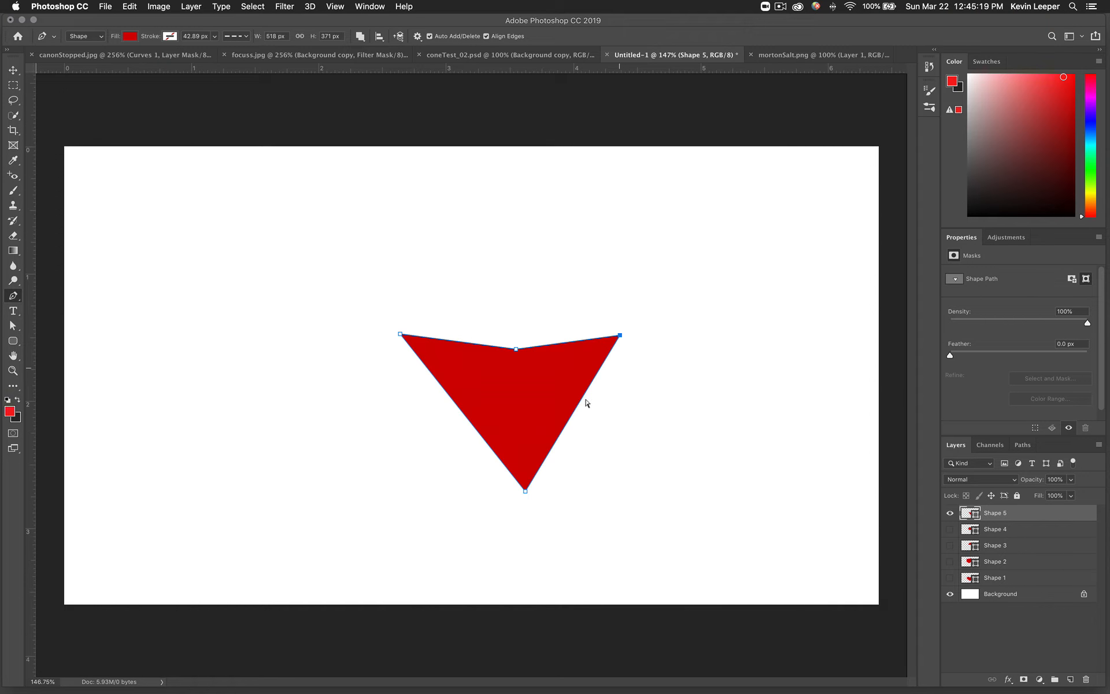
pyautogui.moveTo(520, 350); pyautogui.dragTo(517, 371)
pyautogui.moveTo(400, 335); pyautogui.dragTo(335, 287)
pyautogui.moveTo(620, 335); pyautogui.dragTo(704, 262)
pyautogui.moveTo(339, 290); pyautogui.dragTo(328, 270)
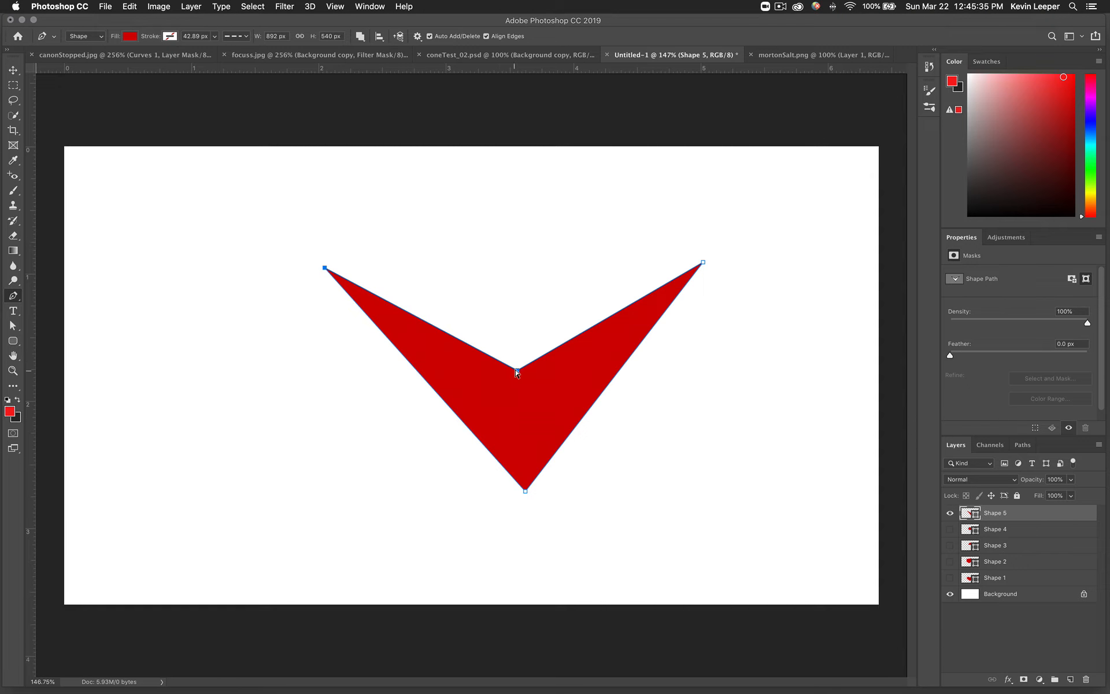
# - Raise the arrowhead's notch, lower its bottom corner, and nudge its upper-left corner outward, making it about 901 by 609 px
pyautogui.moveTo(517, 370); pyautogui.dragTo(516, 334)
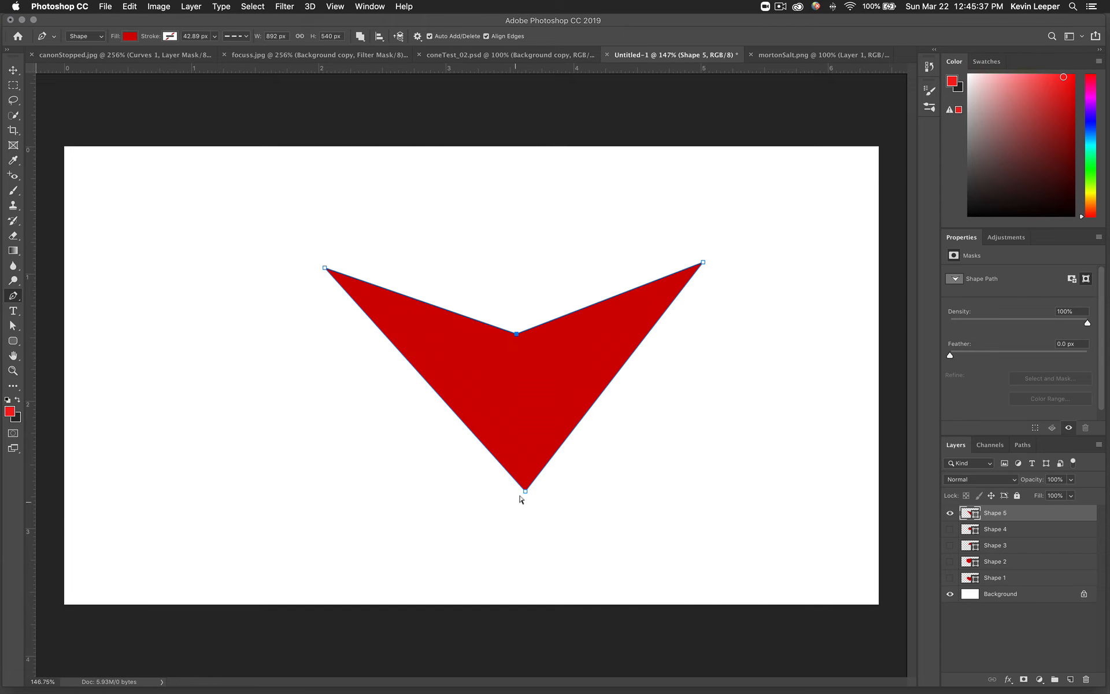
pyautogui.moveTo(525, 492); pyautogui.dragTo(522, 520)
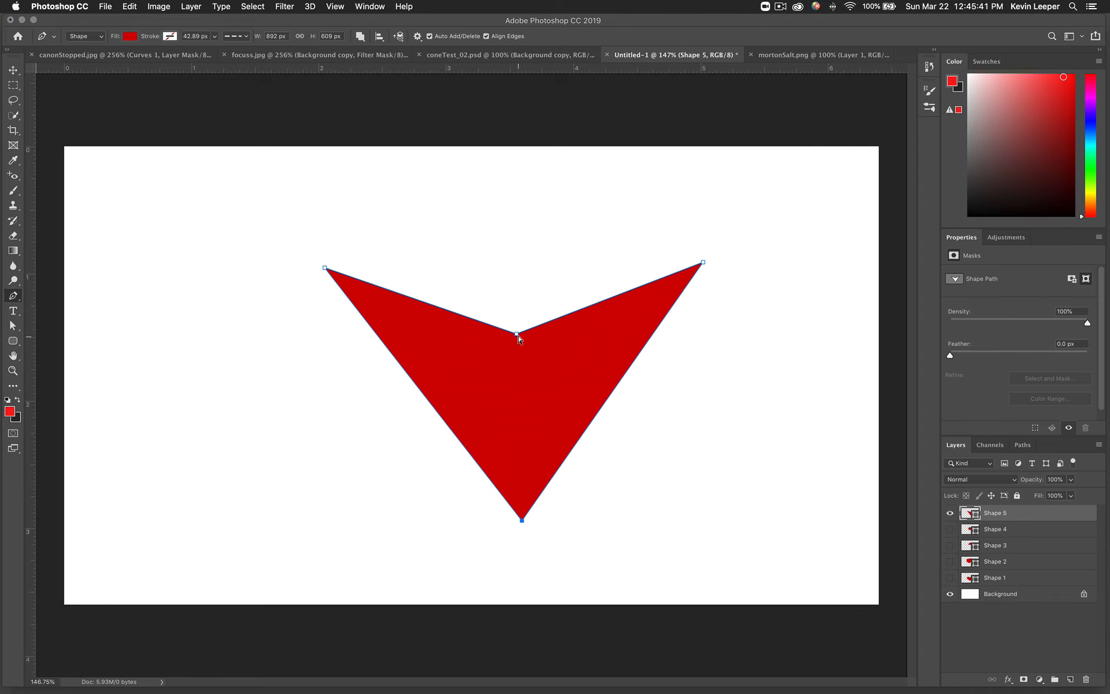
pyautogui.moveTo(516, 334); pyautogui.dragTo(514, 330)
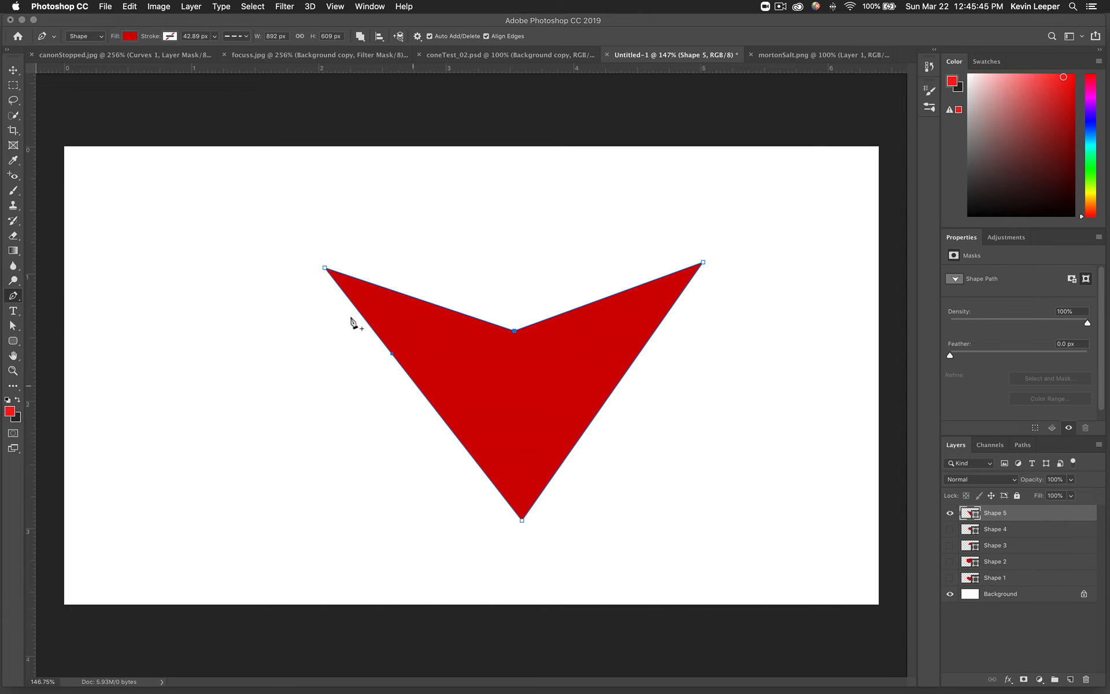
pyautogui.moveTo(325, 267); pyautogui.dragTo(321, 271)
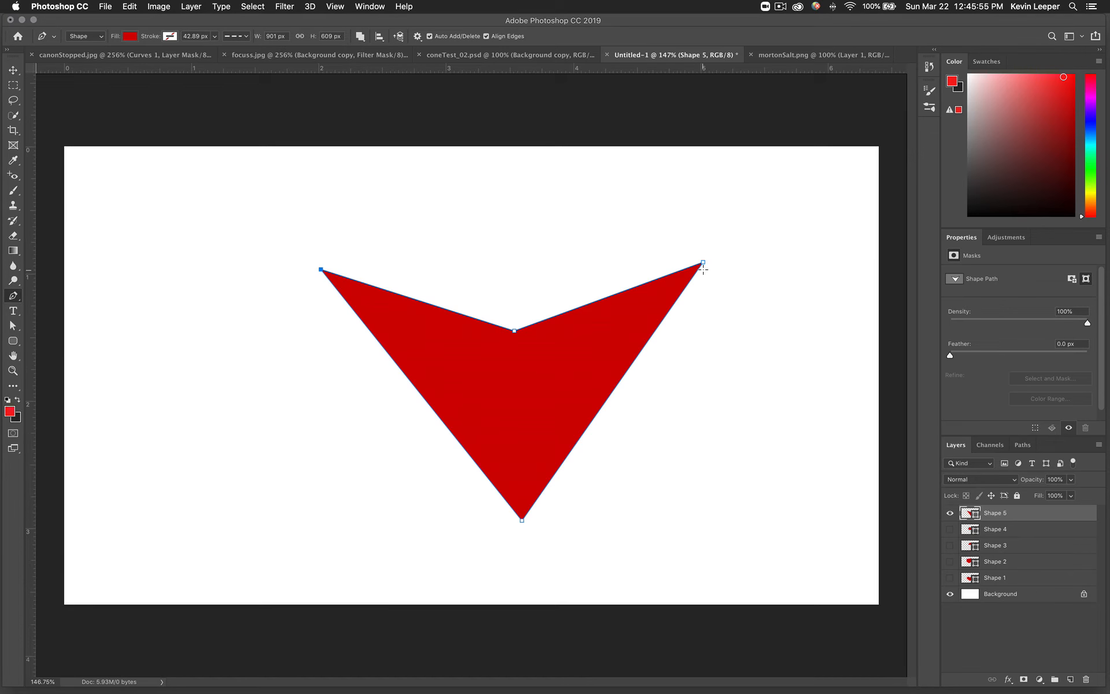
# - Convert the arrowhead's two upper corners into smooth curve points, forming a heart about 946 by 658 px
pyautogui.moveTo(703, 269); pyautogui.dragTo(768, 335)
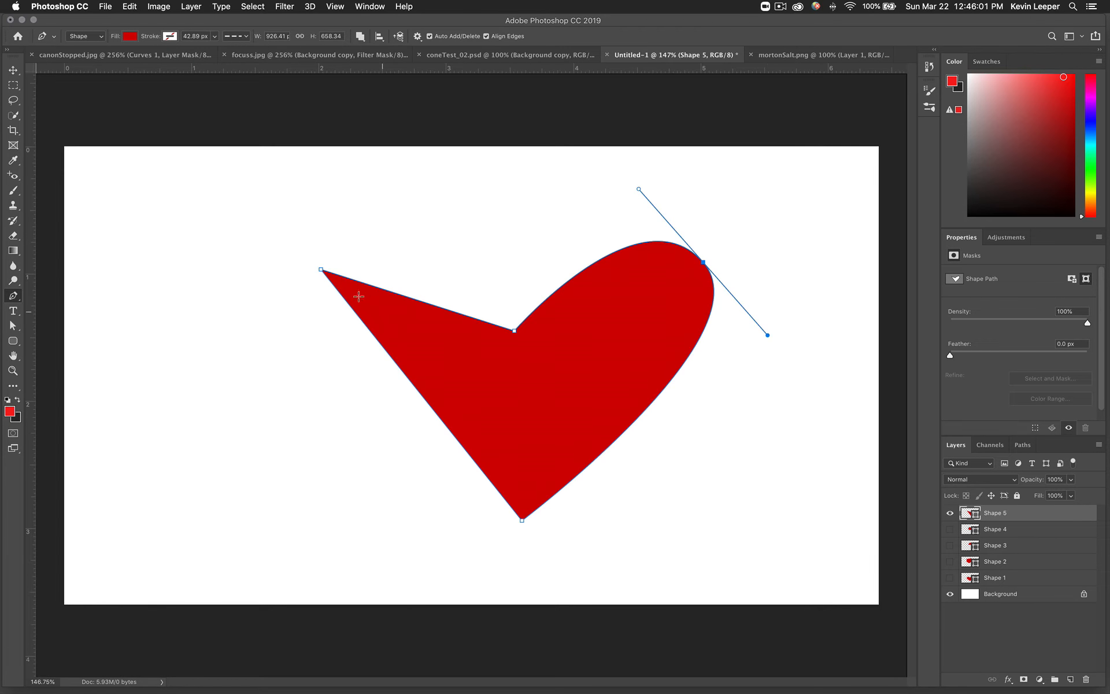
pyautogui.click(321, 269)
pyautogui.moveTo(337, 266); pyautogui.dragTo(216, 392)
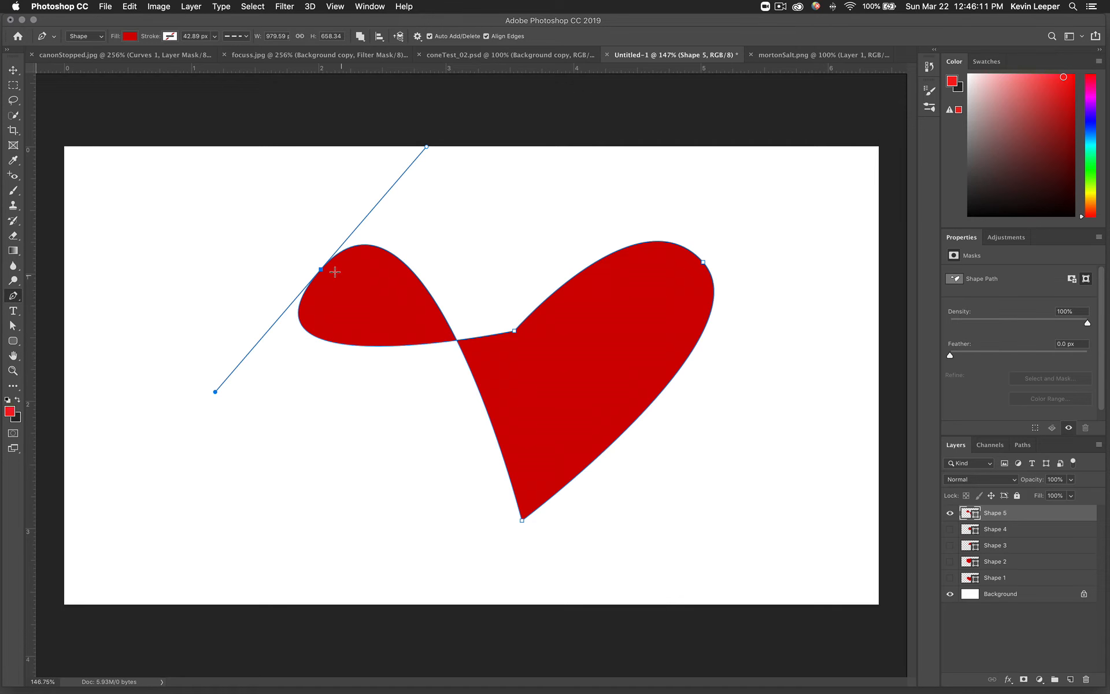
pyautogui.keyDown('alt'); pyautogui.click(321, 270); pyautogui.keyUp('alt')
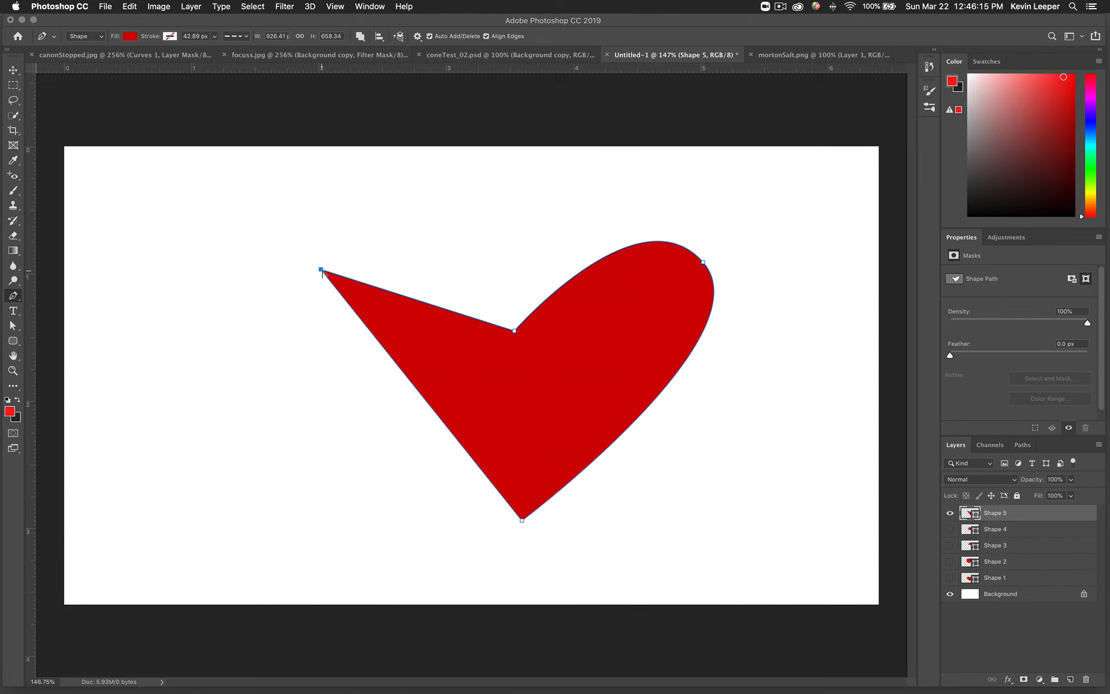
pyautogui.moveTo(322, 270); pyautogui.dragTo(377, 192)
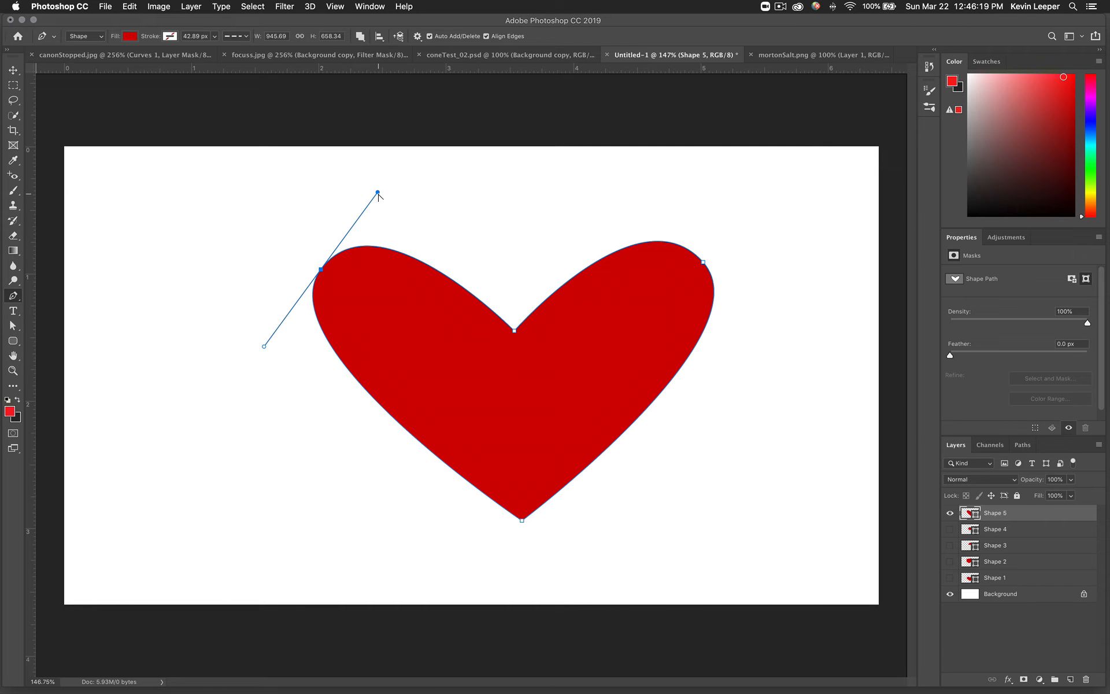
# - Raise the heart's notch and shift both upper lobe anchors inward and down, making the heart about 833 by 614 px
pyautogui.keyDown('super'); pyautogui.click(514, 331); pyautogui.keyUp('super')
pyautogui.moveTo(514, 332); pyautogui.dragTo(514, 298)
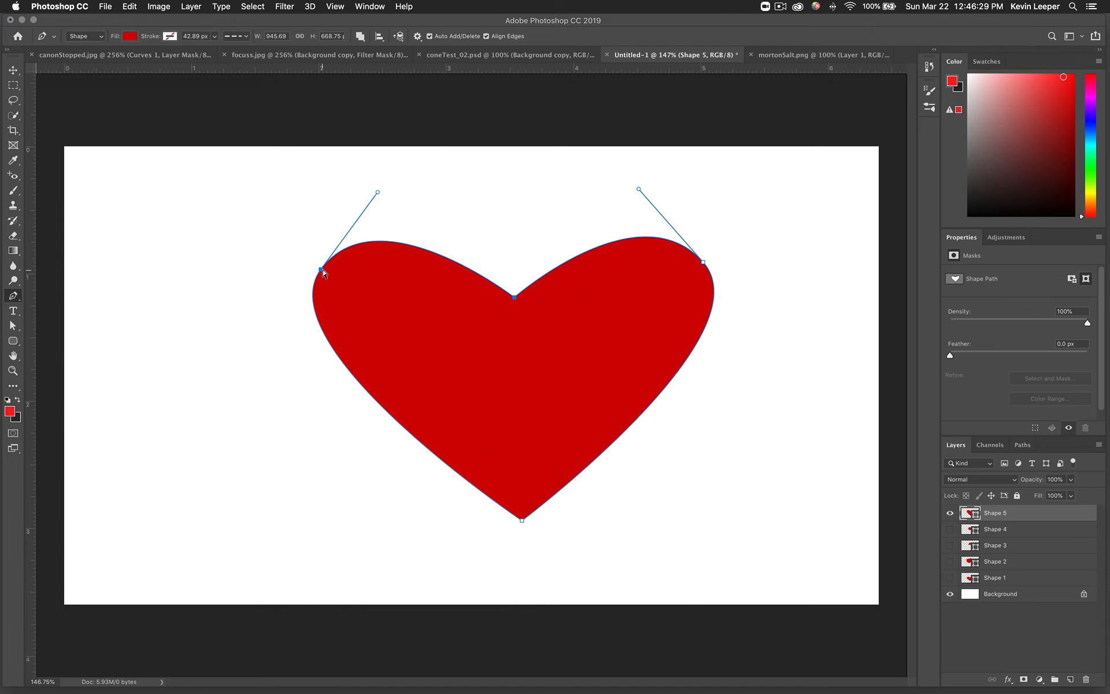
pyautogui.moveTo(323, 270); pyautogui.dragTo(340, 285)
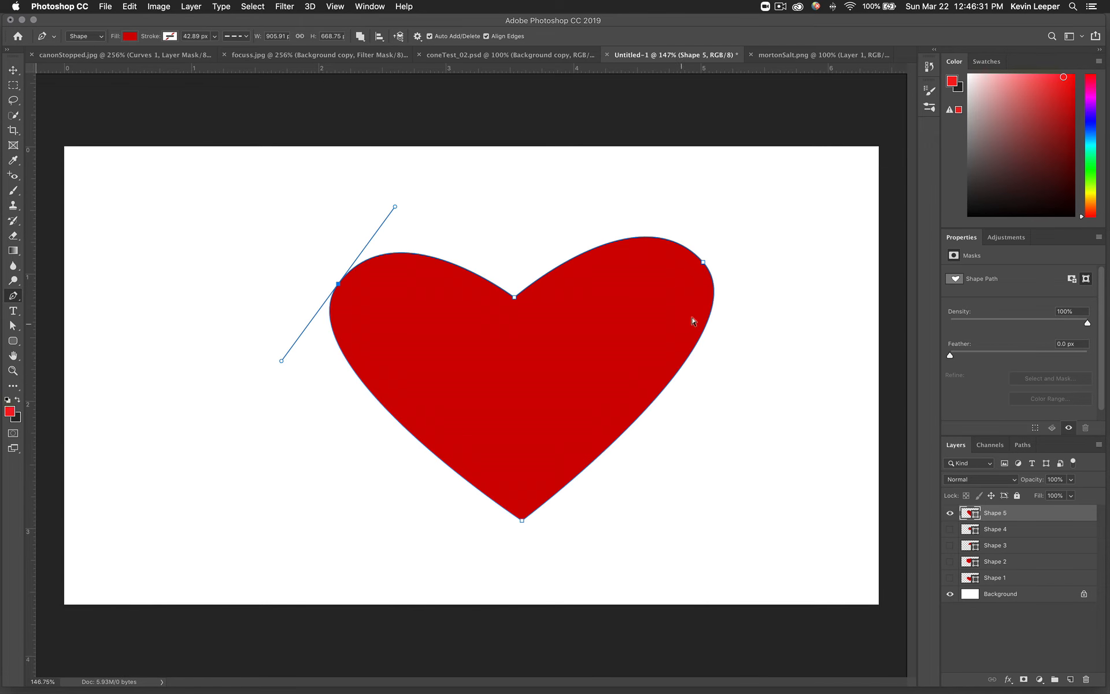
pyautogui.moveTo(704, 264); pyautogui.dragTo(689, 284)
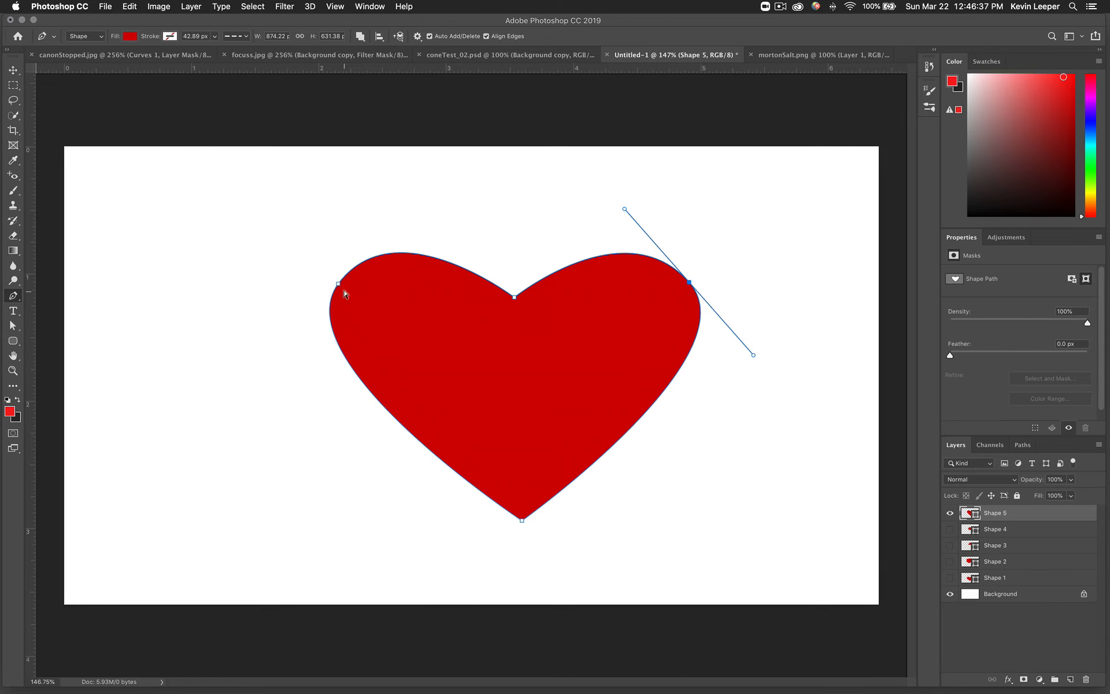
pyautogui.moveTo(339, 285); pyautogui.dragTo(348, 287)
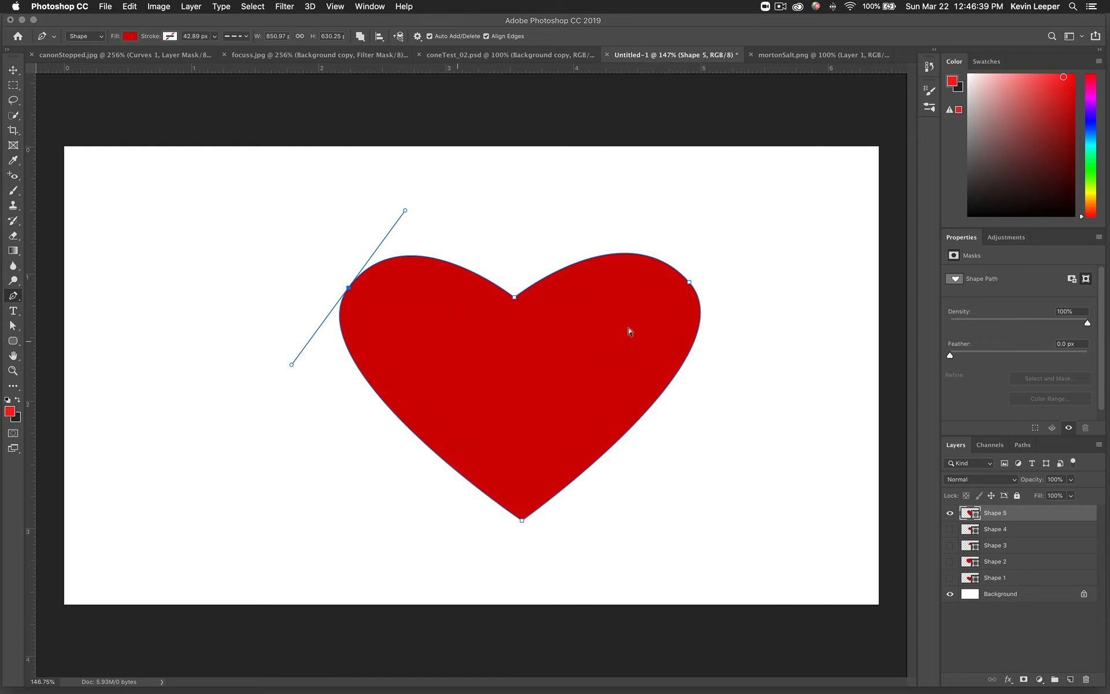
pyautogui.moveTo(688, 283); pyautogui.dragTo(678, 294)
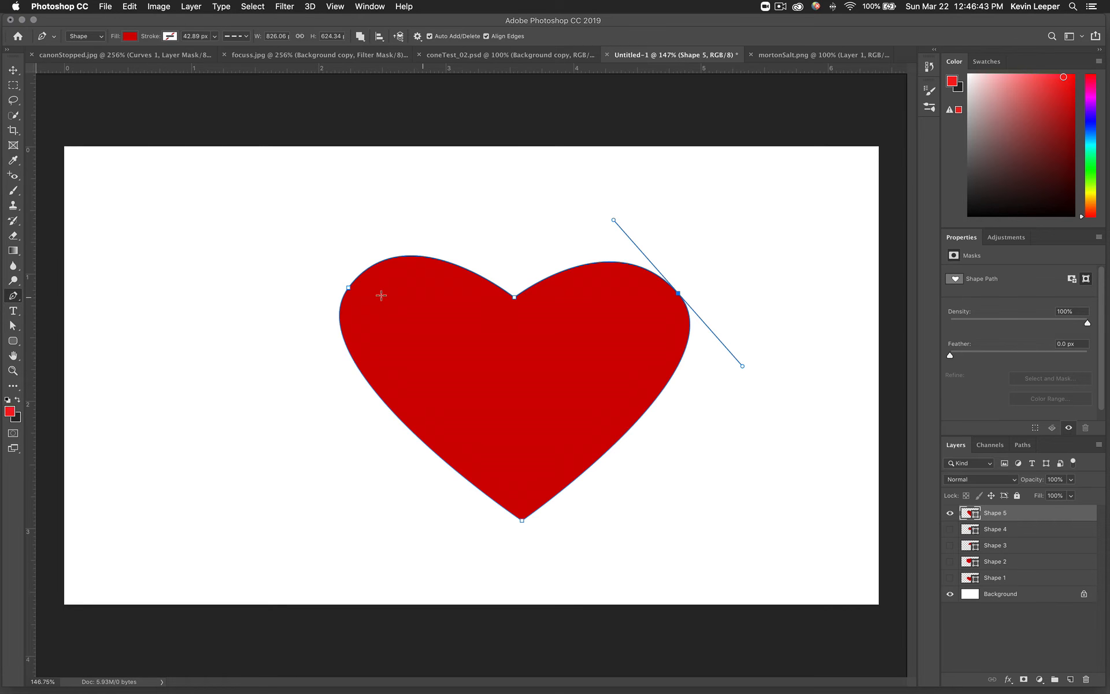
pyautogui.moveTo(346, 289); pyautogui.dragTo(345, 294)
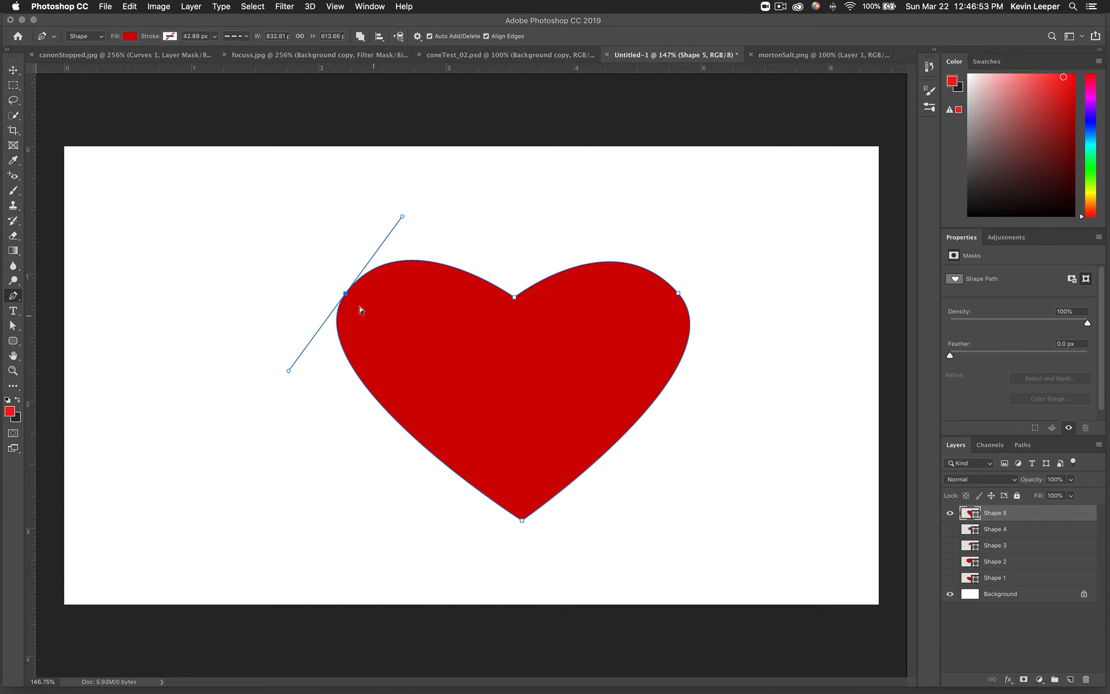
pyautogui.moveTo(347, 295); pyautogui.dragTo(345, 292)
# - Pull curve handles out of the heart's bottom point and angle both upward and outward, making the heart about 844 by 614 px
pyautogui.keyDown('super'); pyautogui.click(678, 294); pyautogui.keyUp('super')
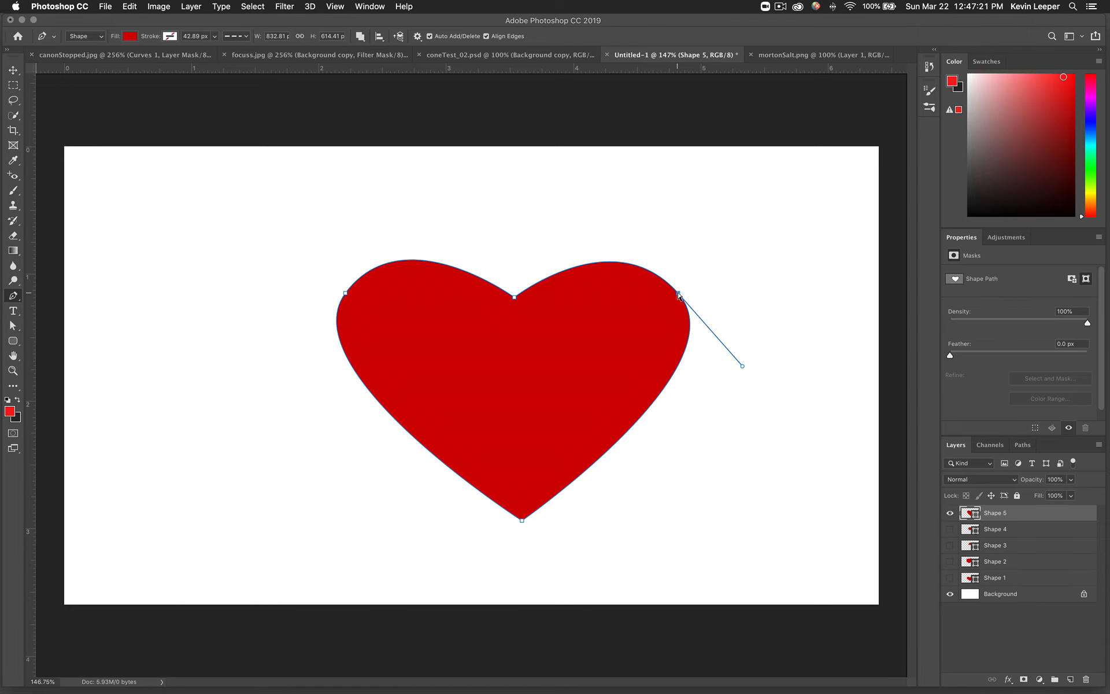
pyautogui.keyDown('super'); pyautogui.click(679, 295); pyautogui.keyUp('super')
pyautogui.keyDown('shift'); pyautogui.keyDown('super'); pyautogui.click(346, 295); pyautogui.keyUp('super'); pyautogui.keyUp('shift')
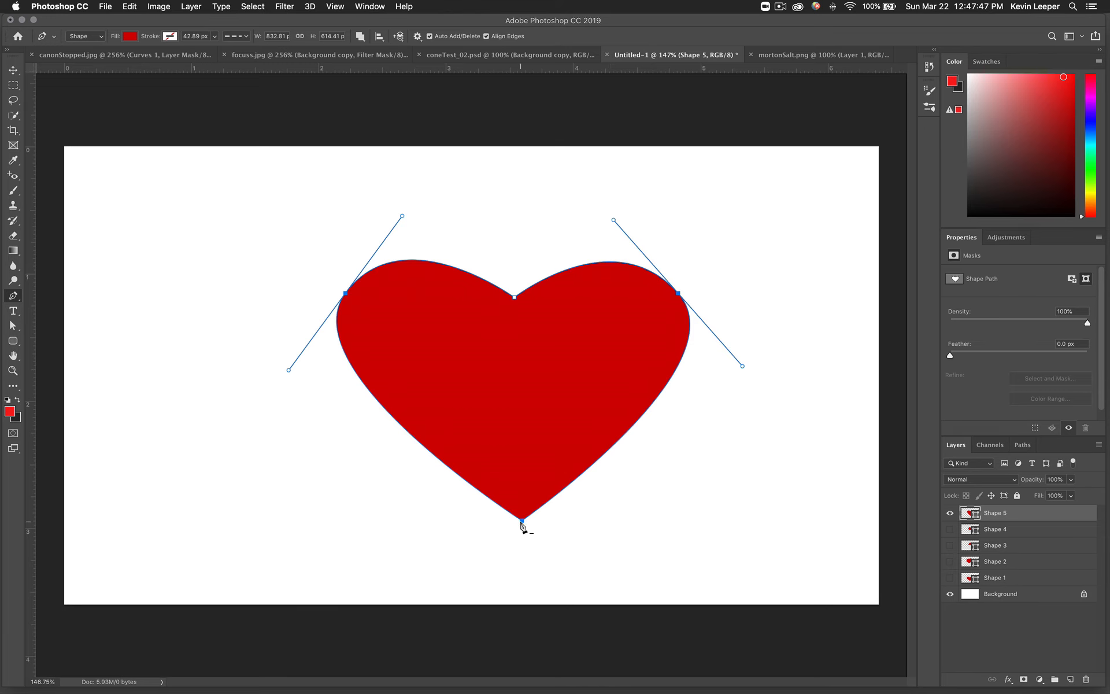
pyautogui.moveTo(521, 520); pyautogui.dragTo(460, 463)
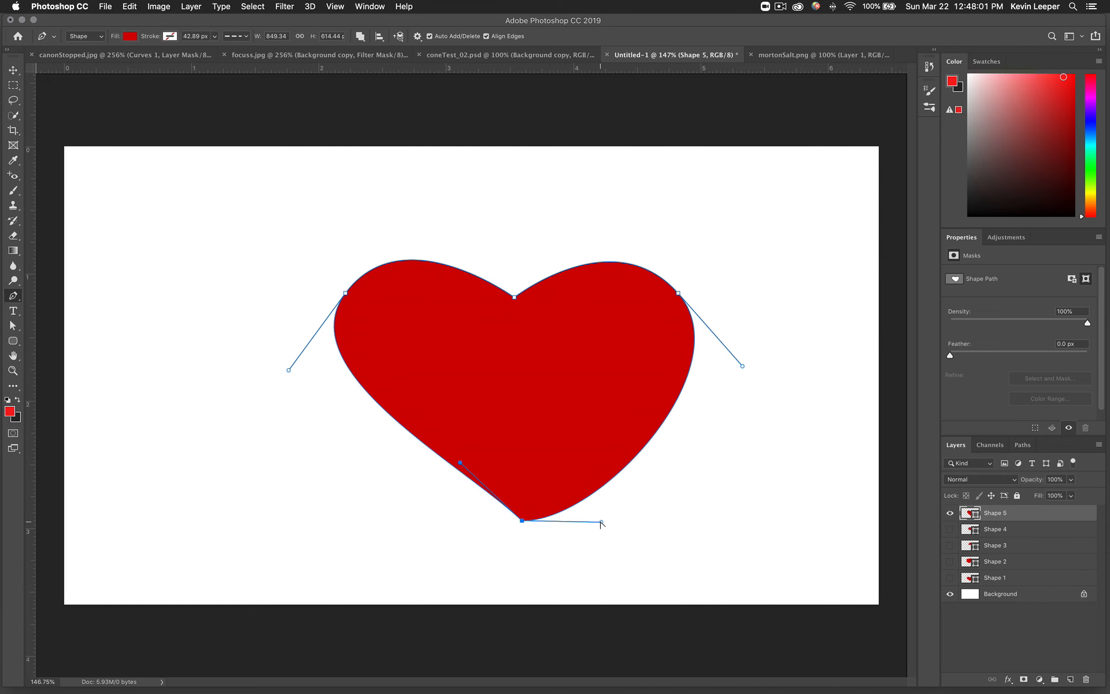
pyautogui.moveTo(601, 523); pyautogui.dragTo(579, 470)
pyautogui.moveTo(574, 460); pyautogui.dragTo(573, 457)
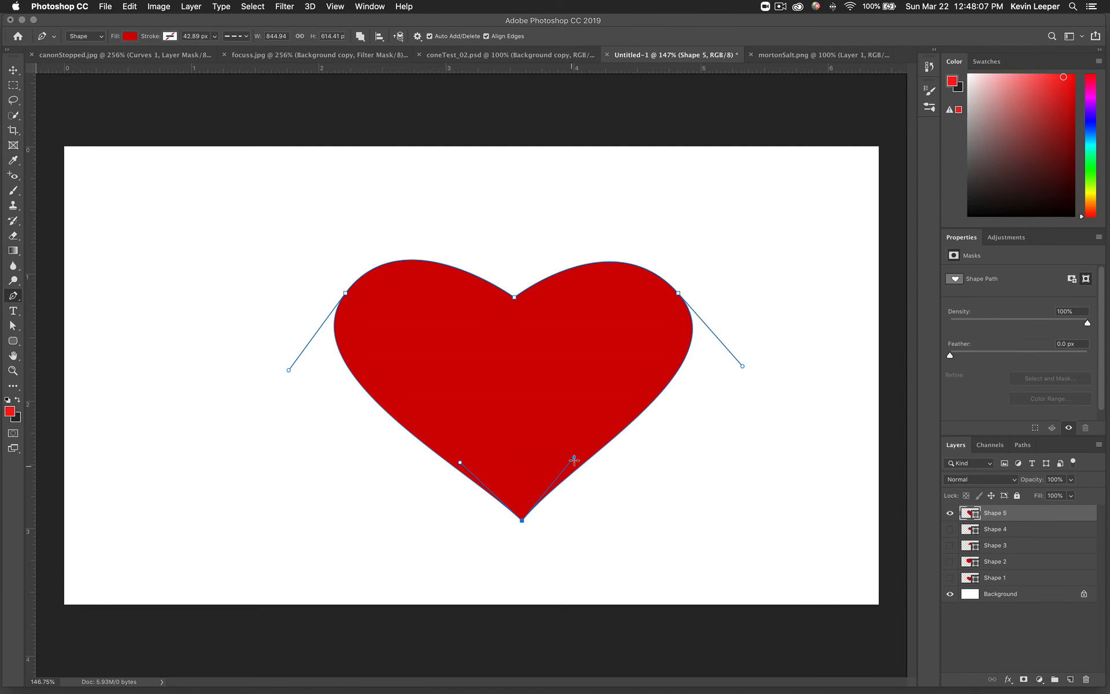
pyautogui.moveTo(575, 457); pyautogui.dragTo(569, 454)
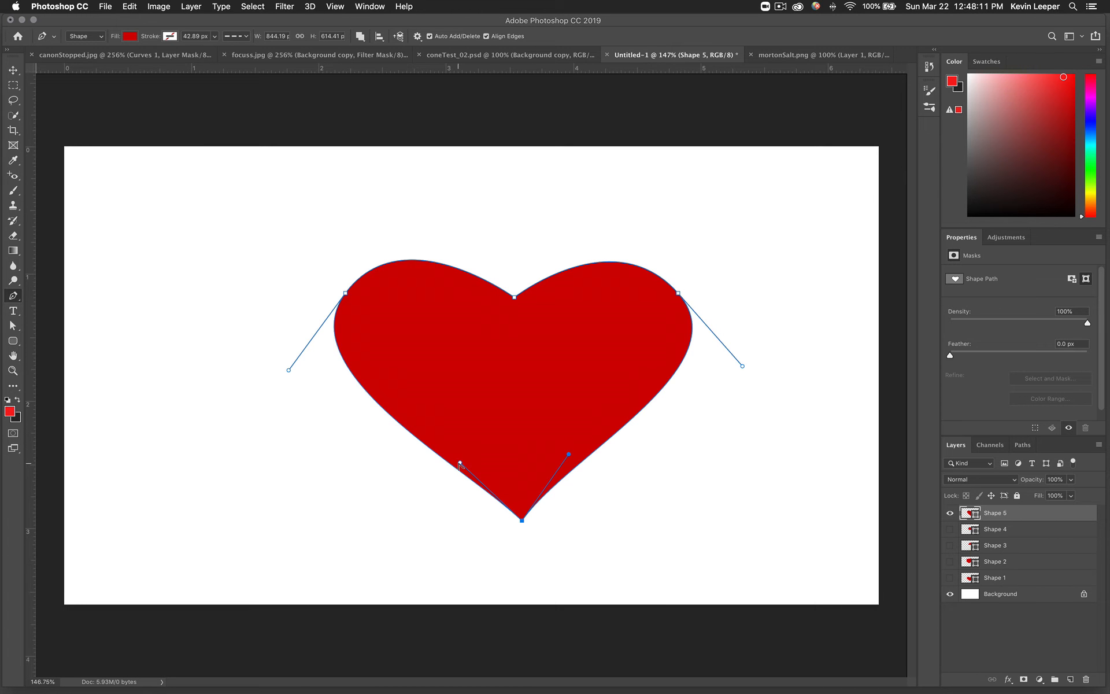
pyautogui.moveTo(459, 463); pyautogui.dragTo(461, 457)
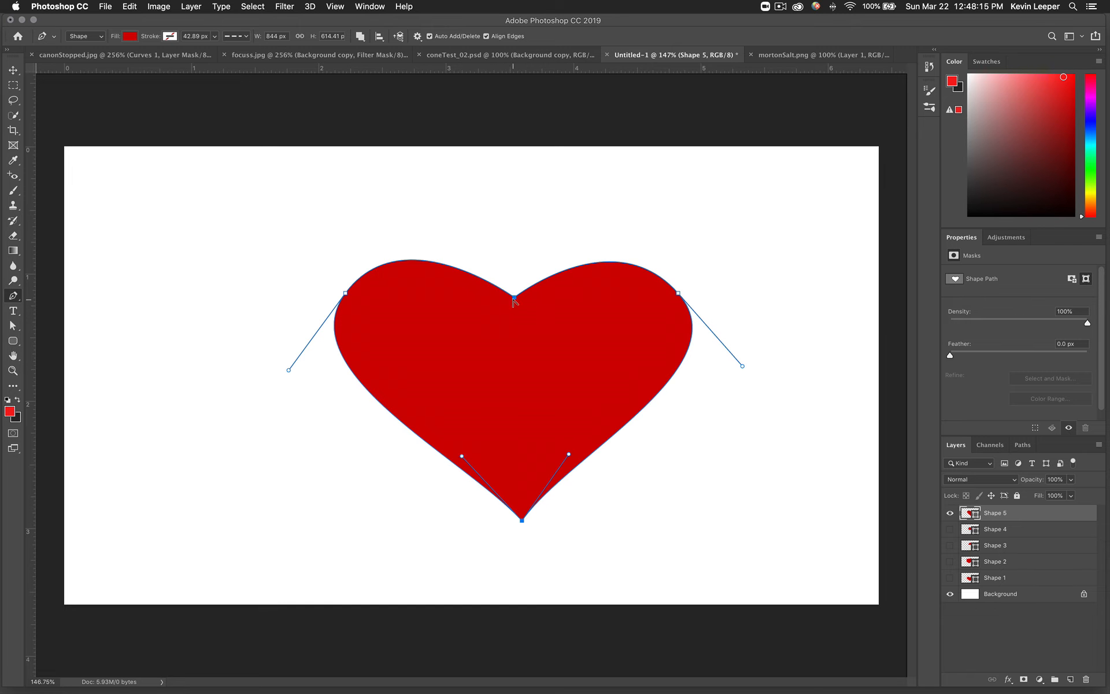
# - Lower the heart's notch slightly and adjust the right lobe's anchor and lower handle, making the heart about 857 by 624 px
pyautogui.moveTo(514, 298); pyautogui.dragTo(515, 304)
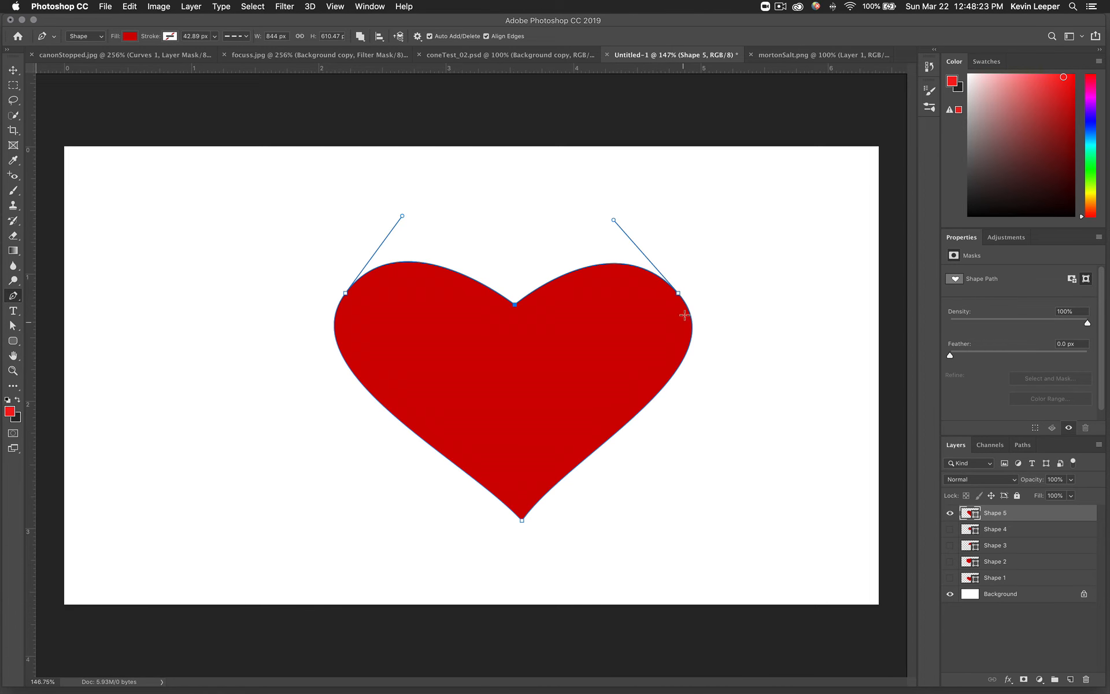
pyautogui.keyDown('super'); pyautogui.click(679, 293); pyautogui.keyUp('super')
pyautogui.moveTo(743, 368); pyautogui.dragTo(793, 453)
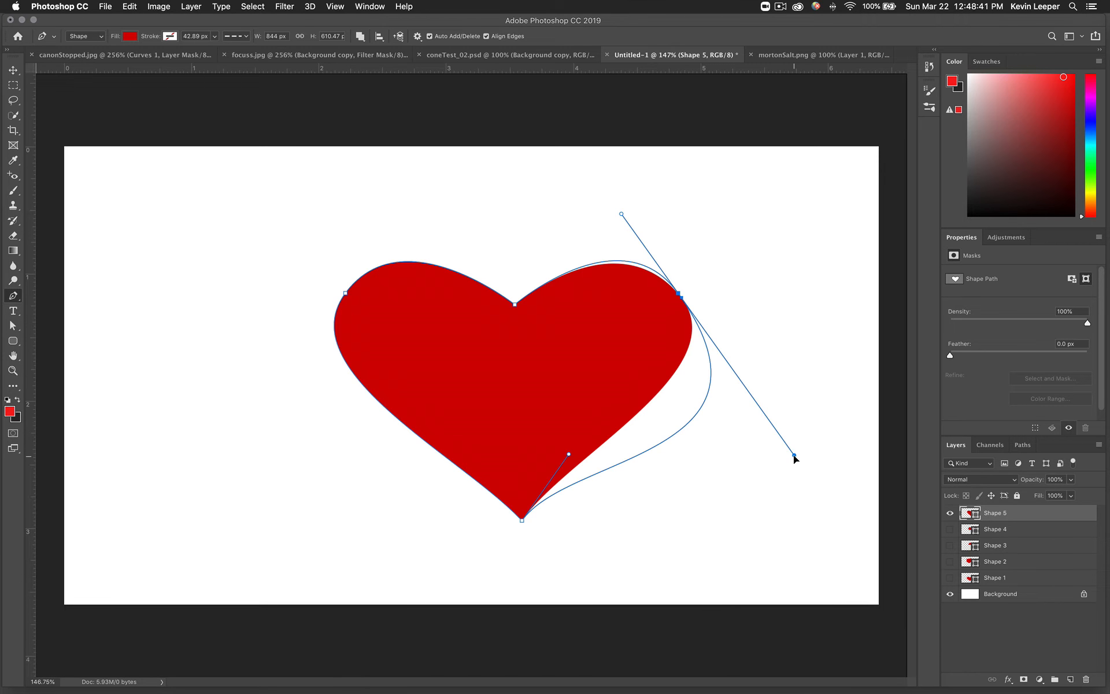
pyautogui.moveTo(794, 455); pyautogui.dragTo(794, 454)
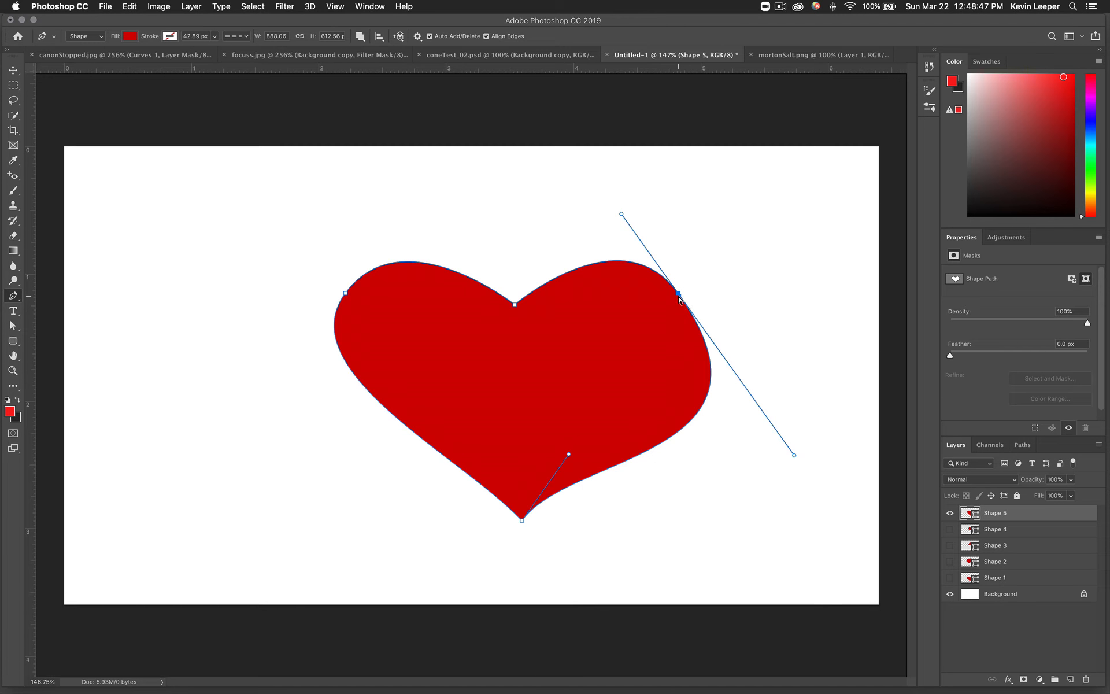
pyautogui.moveTo(680, 298); pyautogui.dragTo(687, 289)
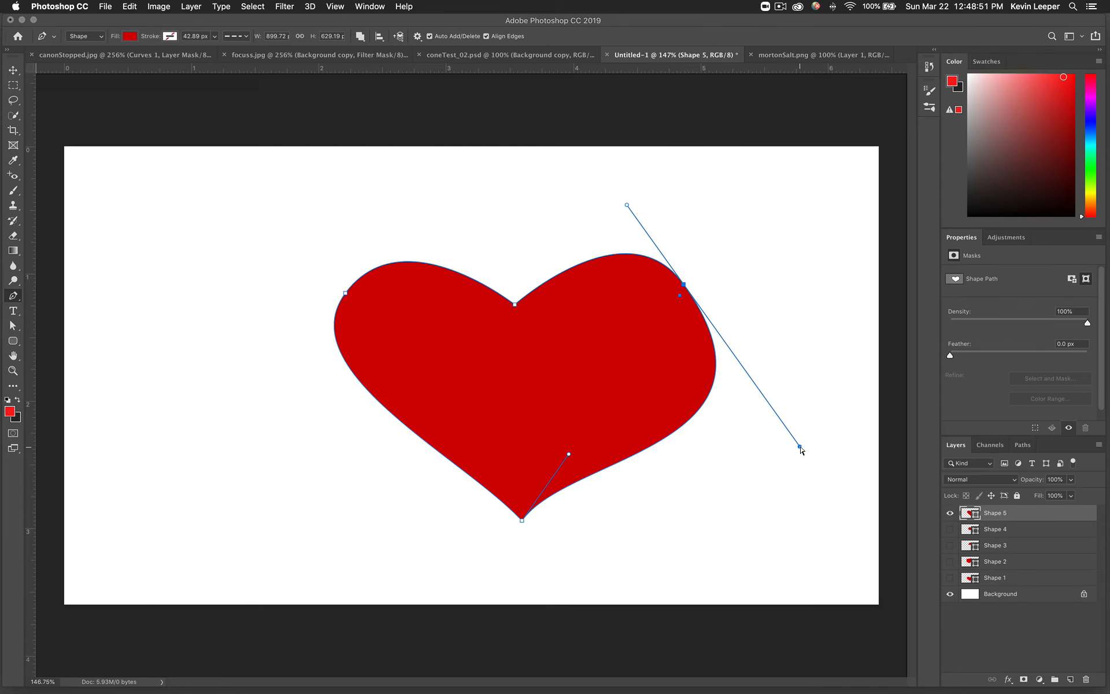
pyautogui.moveTo(800, 448); pyautogui.dragTo(750, 363)
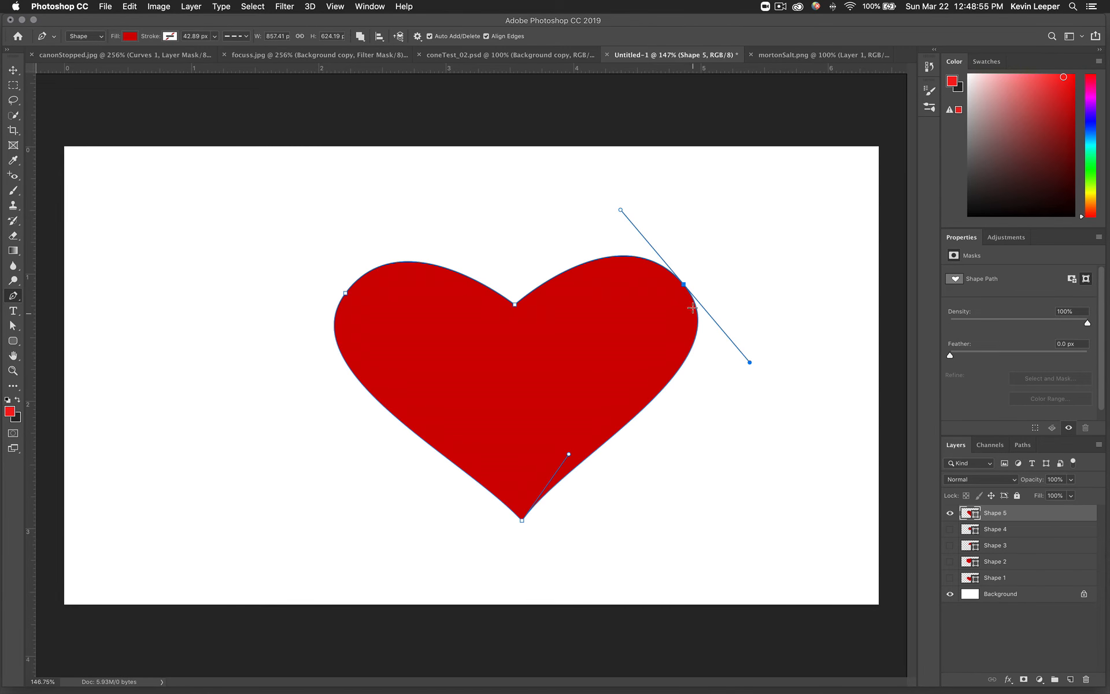
# - Reset the right lobe's anchor to a corner and pull out new curve handles, making the heart about 848 by 616 px
pyautogui.click(685, 286)
pyautogui.keyDown('alt'); pyautogui.click(684, 286); pyautogui.keyUp('alt')
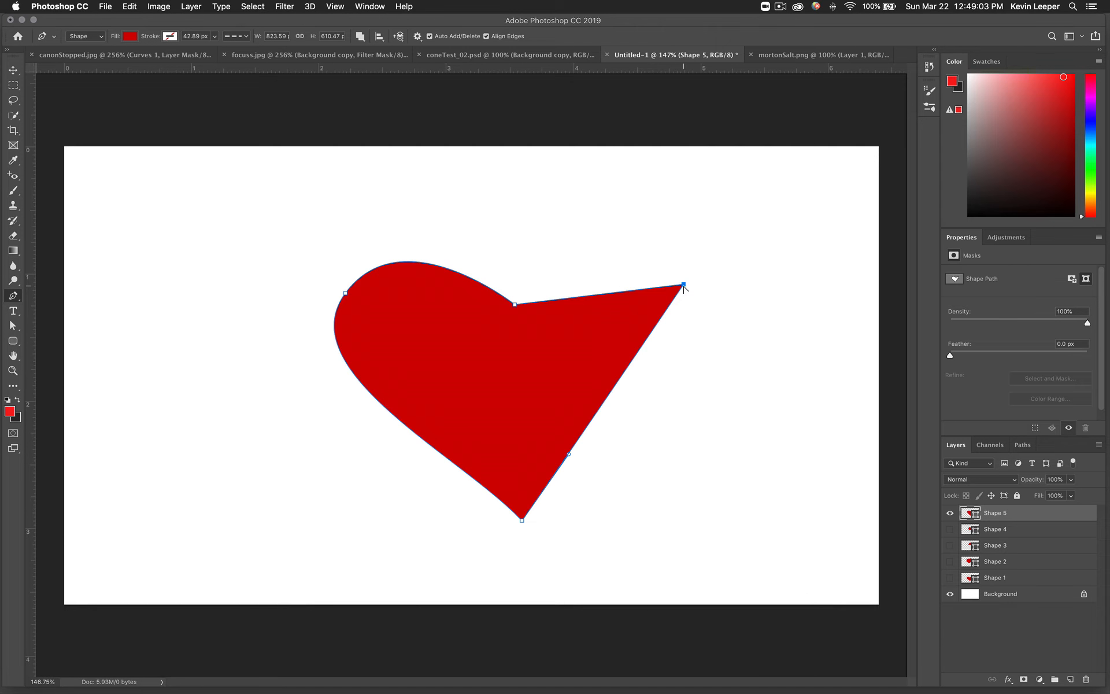
pyautogui.moveTo(684, 286); pyautogui.dragTo(740, 354)
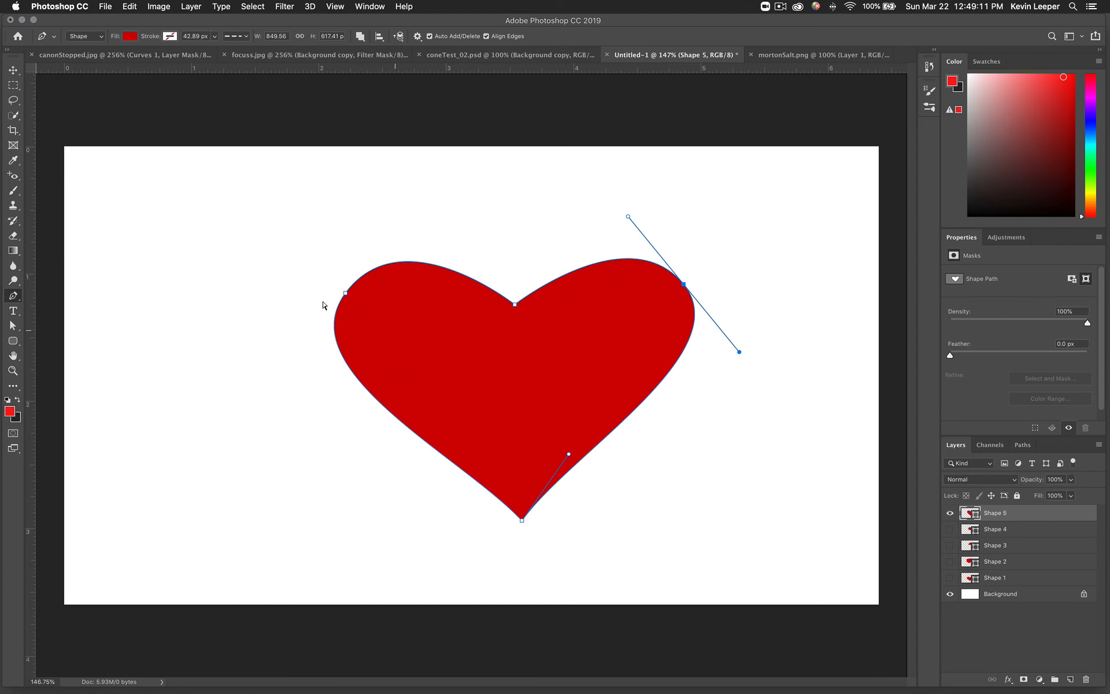
pyautogui.keyDown('super'); pyautogui.click(346, 294); pyautogui.keyUp('super')
pyautogui.moveTo(628, 217)
pyautogui.mouseDown()
pyautogui.moveTo(615, 232)
pyautogui.moveTo(632, 216)
pyautogui.moveTo(601, 183)
pyautogui.moveTo(590, 188)
pyautogui.moveTo(632, 218)
pyautogui.mouseUp()
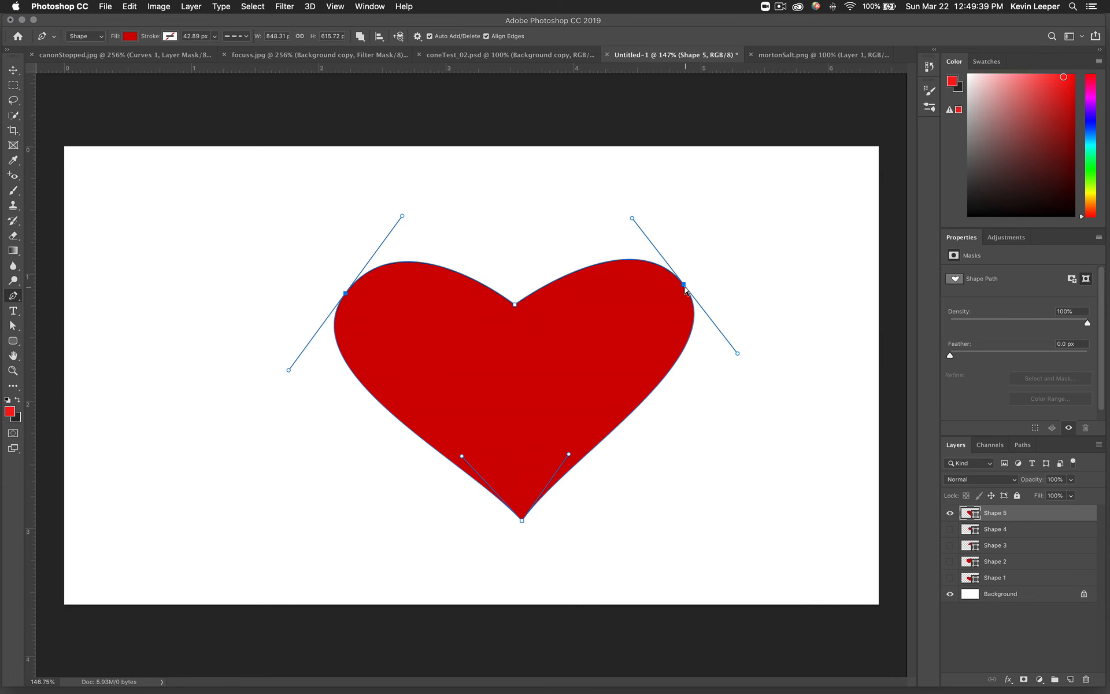
# - Rebuild the right lobe's handles at a steeper angle and shift its anchor inward and down, making the heart about 828 by 610 px
pyautogui.click(685, 286)
pyautogui.keyDown('alt'); pyautogui.click(685, 288); pyautogui.keyUp('alt')
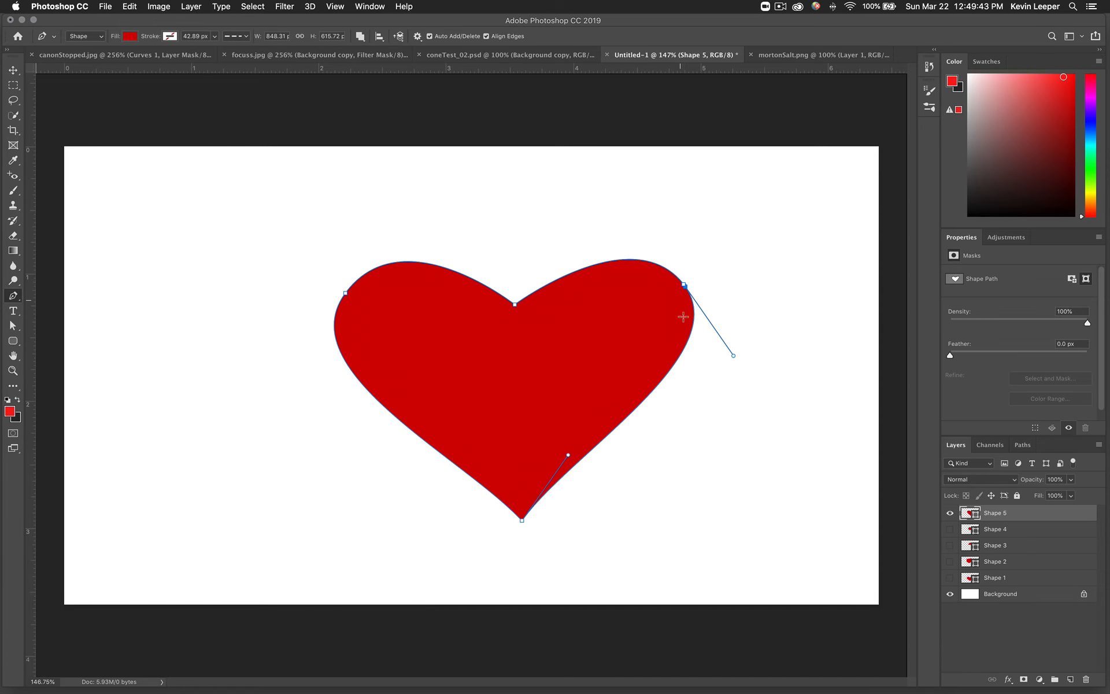
pyautogui.press('super+z')
pyautogui.keyDown('alt'); pyautogui.click(684, 286); pyautogui.keyUp('alt')
pyautogui.moveTo(685, 285); pyautogui.dragTo(731, 352)
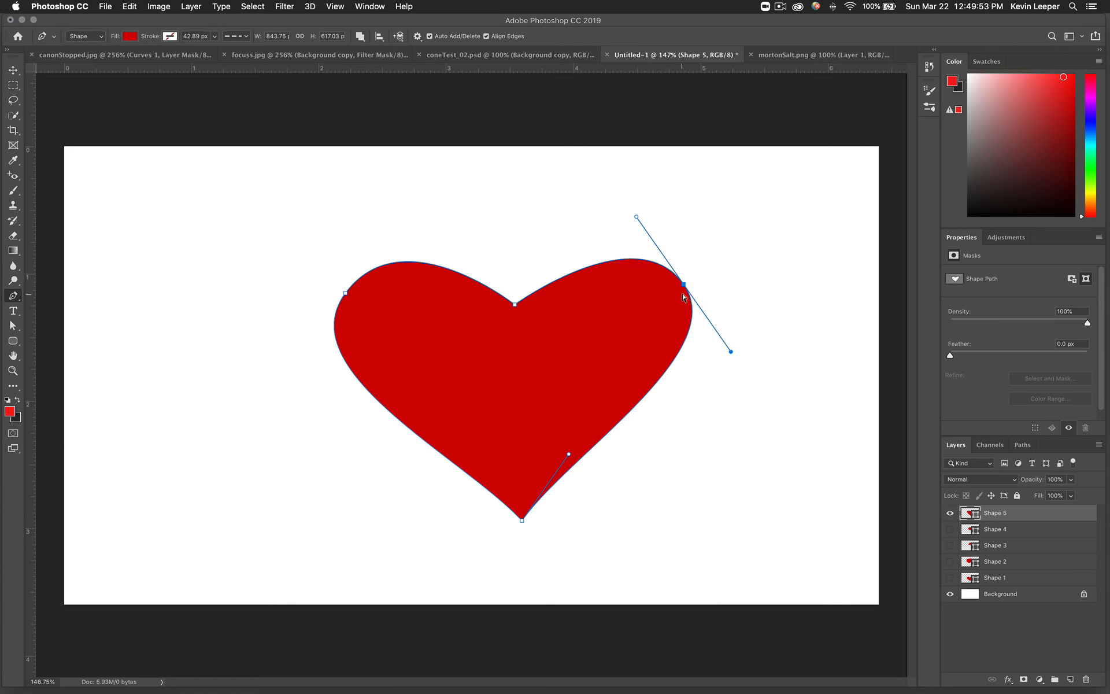
pyautogui.moveTo(682, 298); pyautogui.dragTo(675, 306)
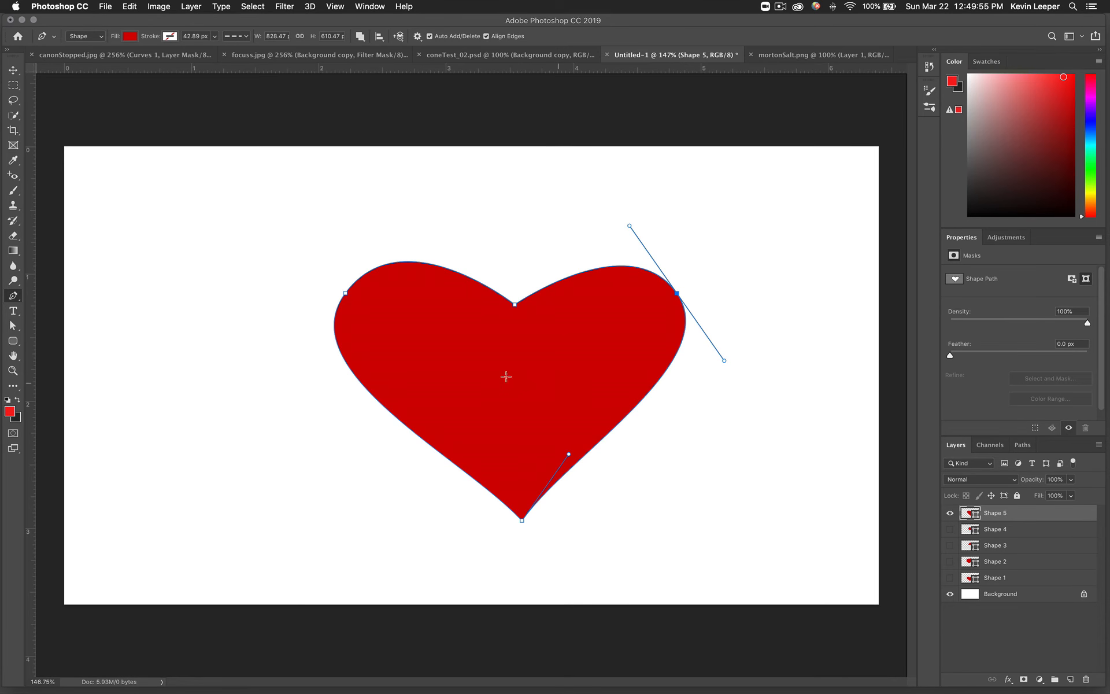
# - Move the left lobe's anchor inward with rebuilt, shorter handles and align the notch above the bottom point, making the heart about 793 by 596 px
pyautogui.moveTo(345, 294); pyautogui.dragTo(356, 301)
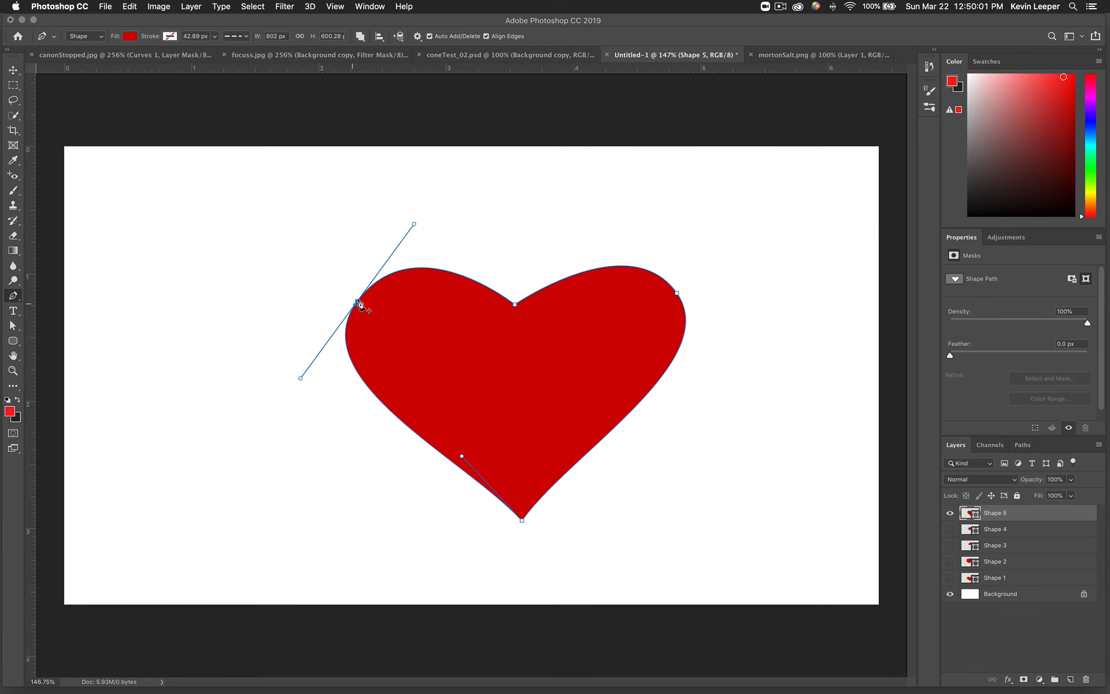
pyautogui.keyDown('alt'); pyautogui.click(357, 302); pyautogui.keyUp('alt')
pyautogui.moveTo(357, 301); pyautogui.dragTo(404, 230)
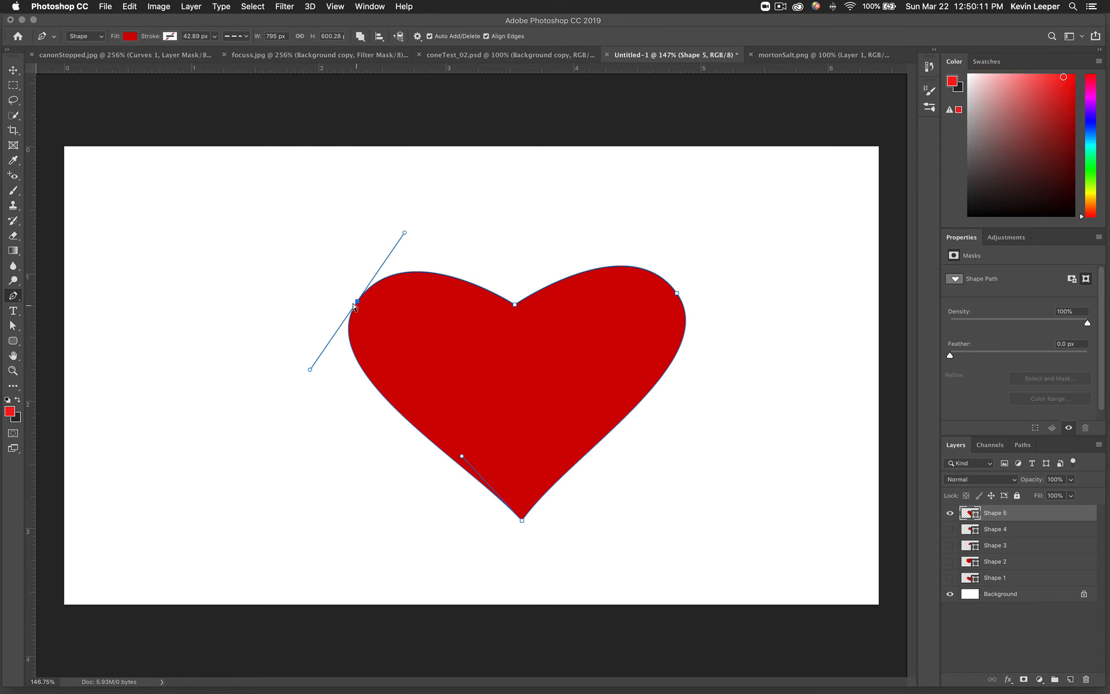
pyautogui.moveTo(357, 301); pyautogui.dragTo(358, 296)
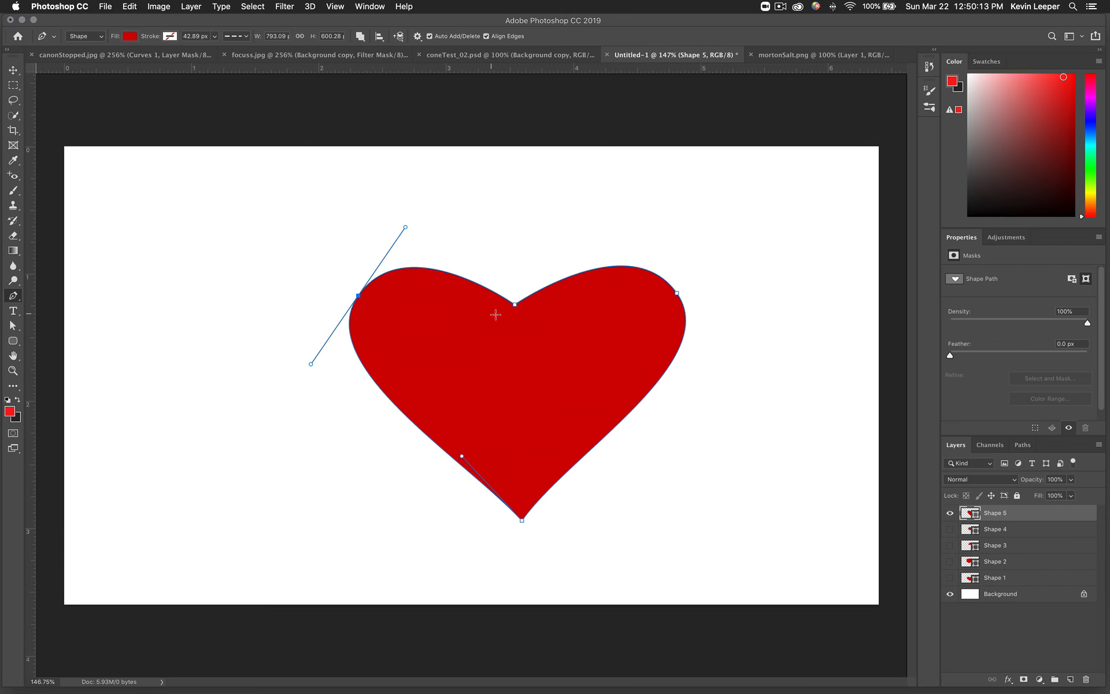
pyautogui.moveTo(516, 307); pyautogui.dragTo(523, 314)
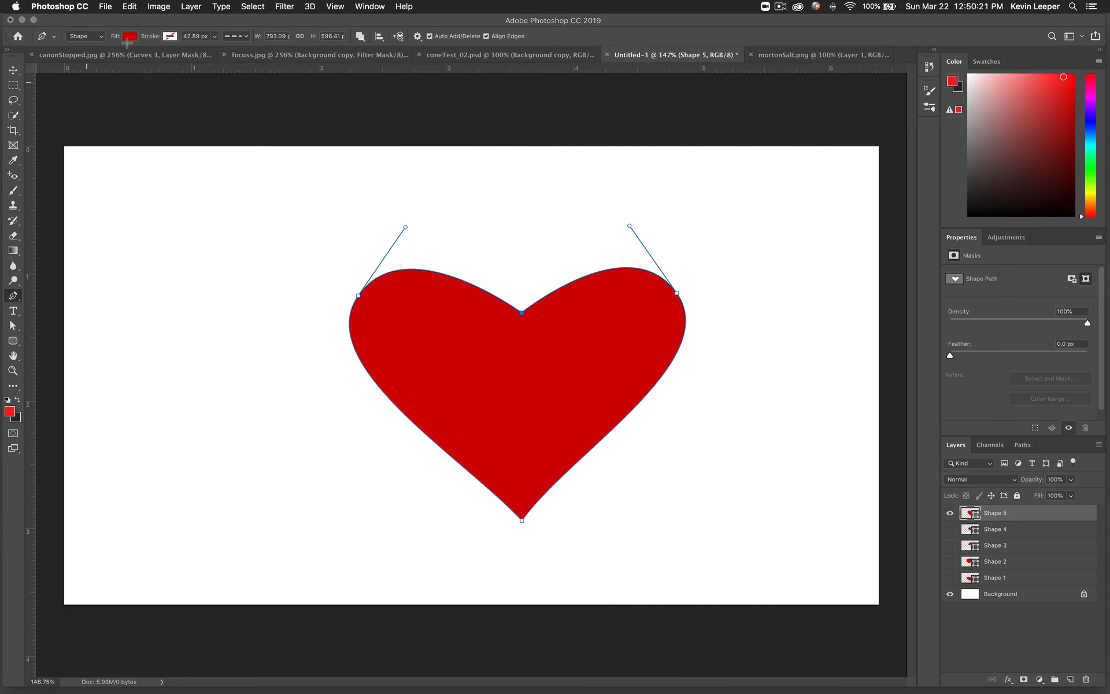
# - Review the Export As settings for the heart as a PNG, and close them without exporting
pyautogui.click(105, 7)
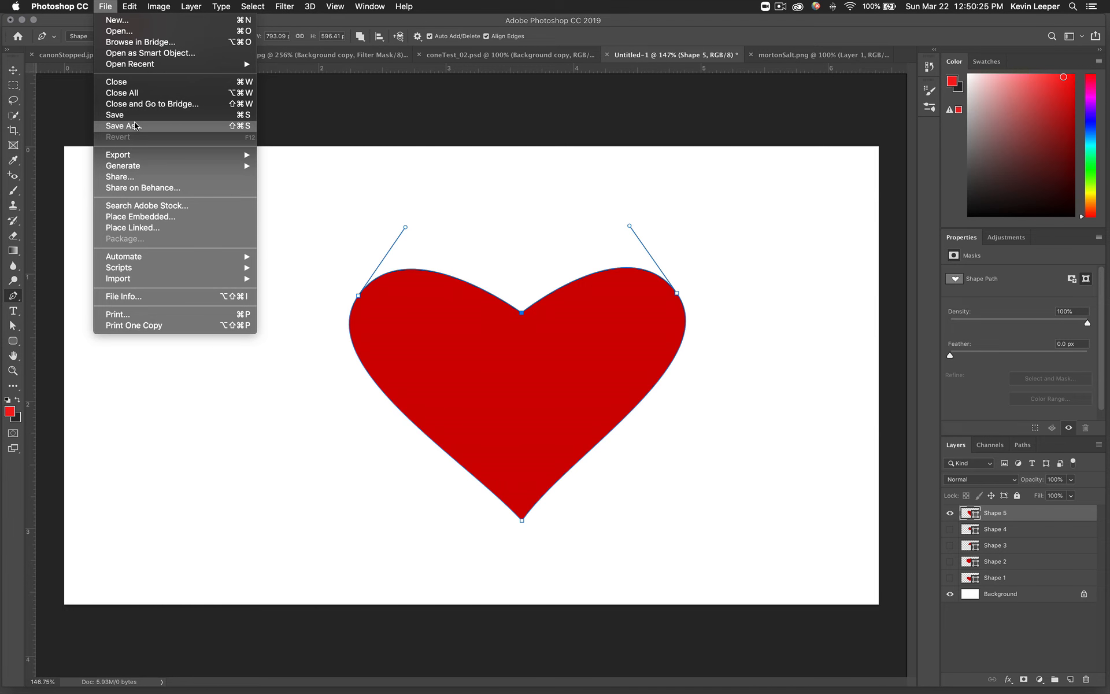
pyautogui.moveTo(137, 157)
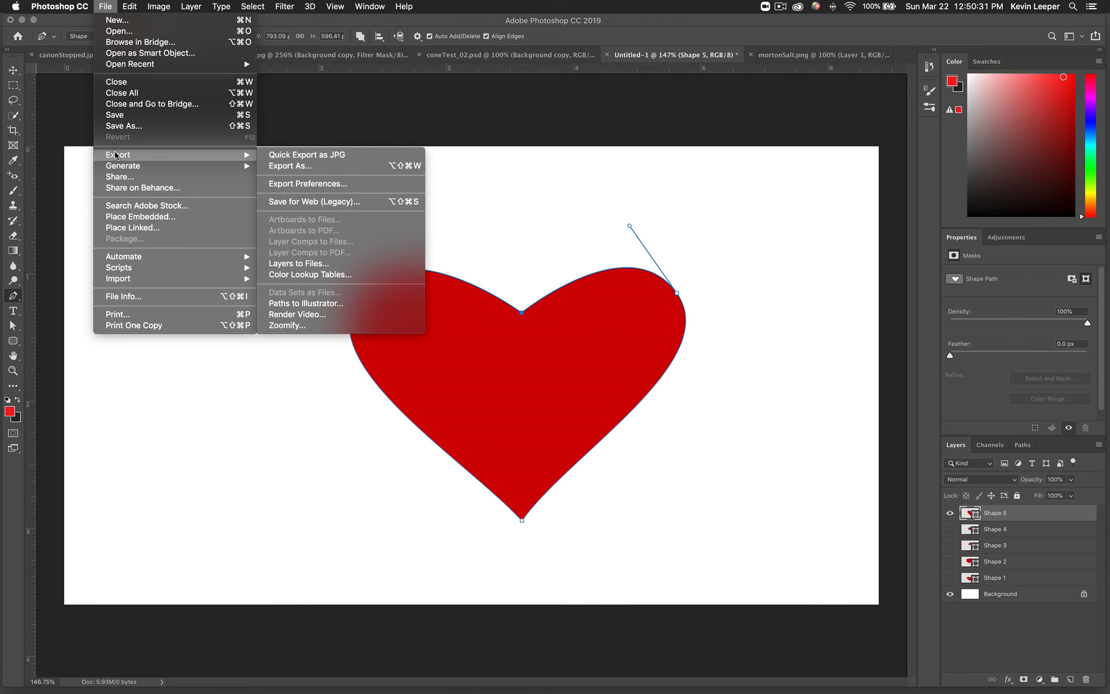
pyautogui.click(288, 166)
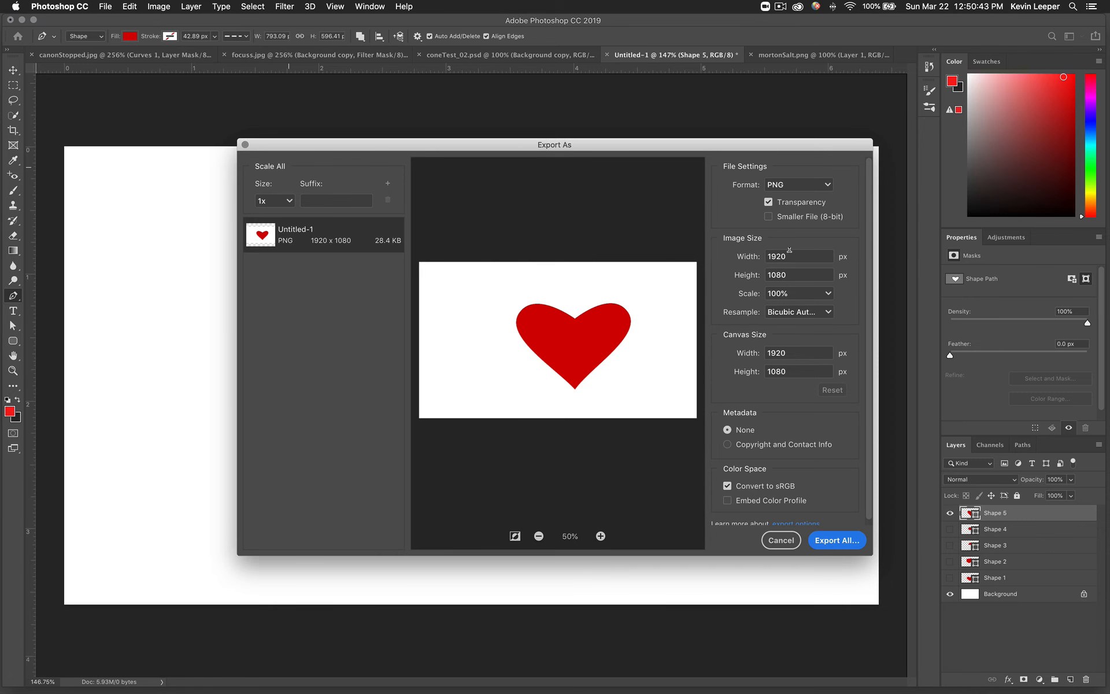
pyautogui.click(780, 541)
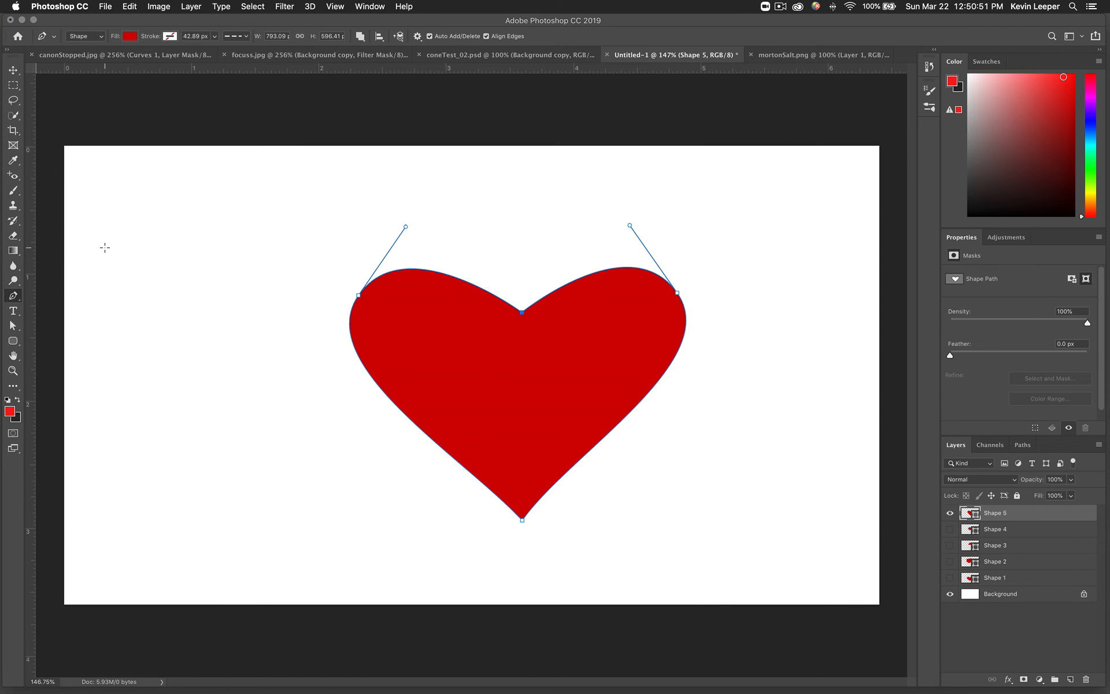
# - Deselect the heart's path with the Move tool and examine the shape's edges at high and low magnification
pyautogui.click(13, 70)
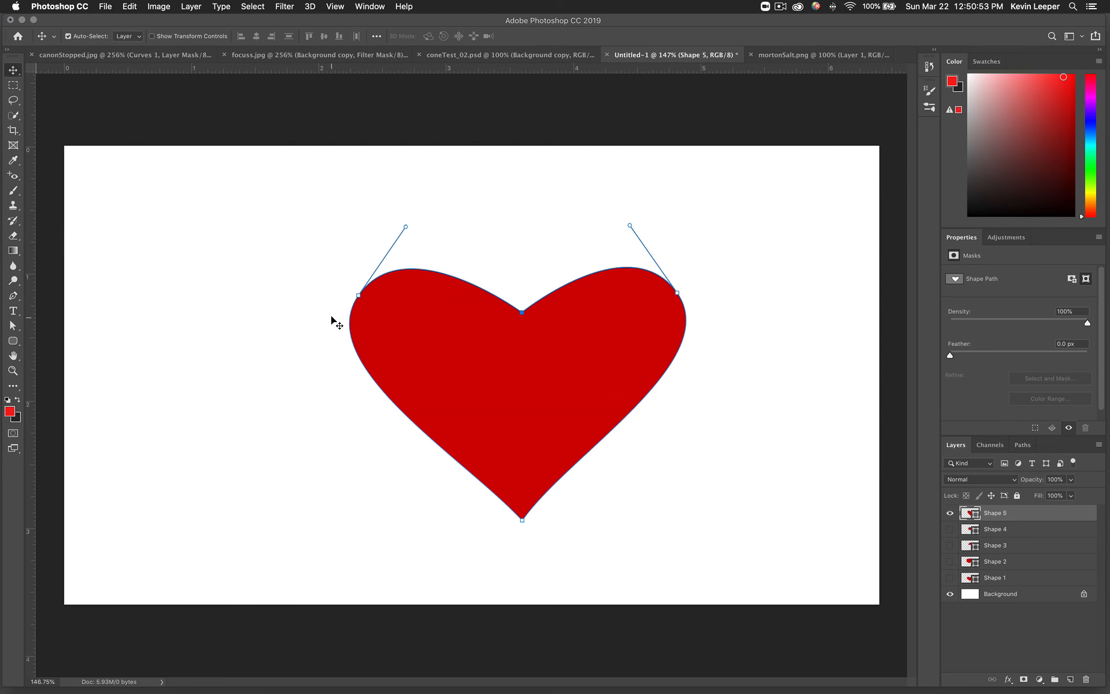
pyautogui.click(350, 119)
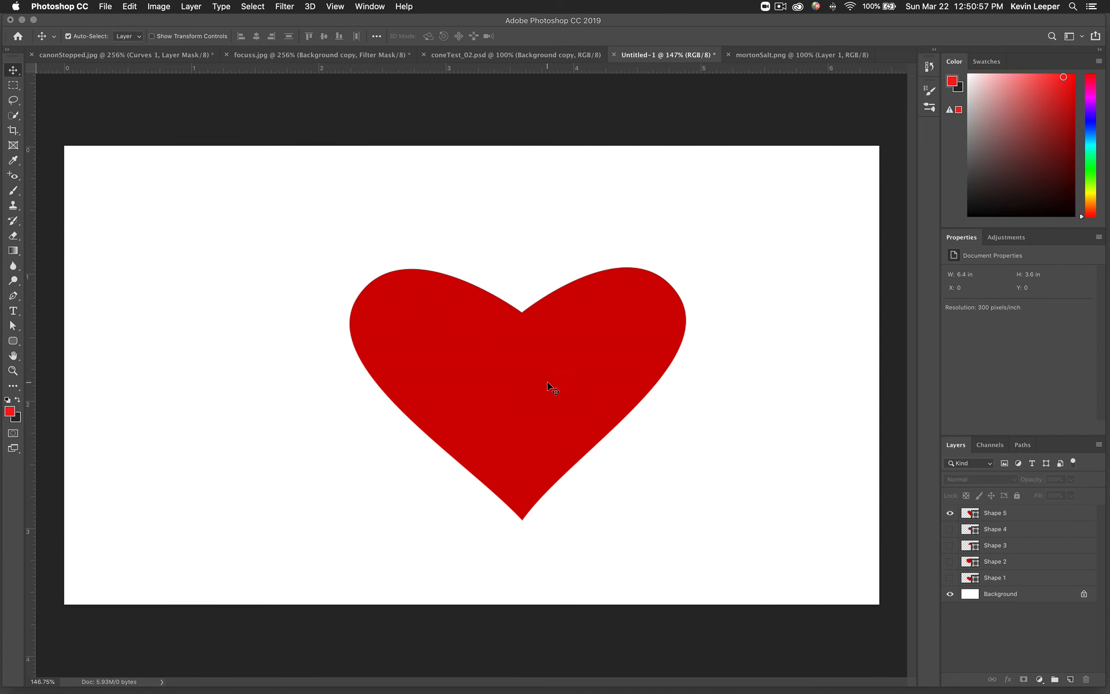
pyautogui.scroll(-10, 552, 395)
pyautogui.scroll(12, 552, 396)
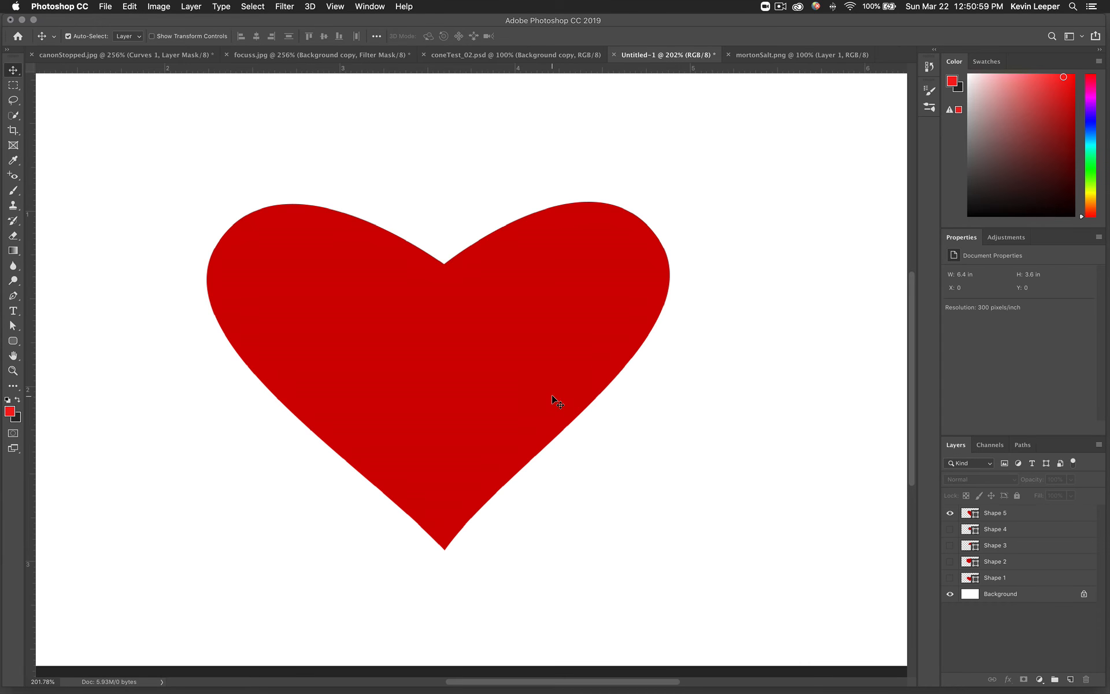
pyautogui.scroll(-10, 552, 395)
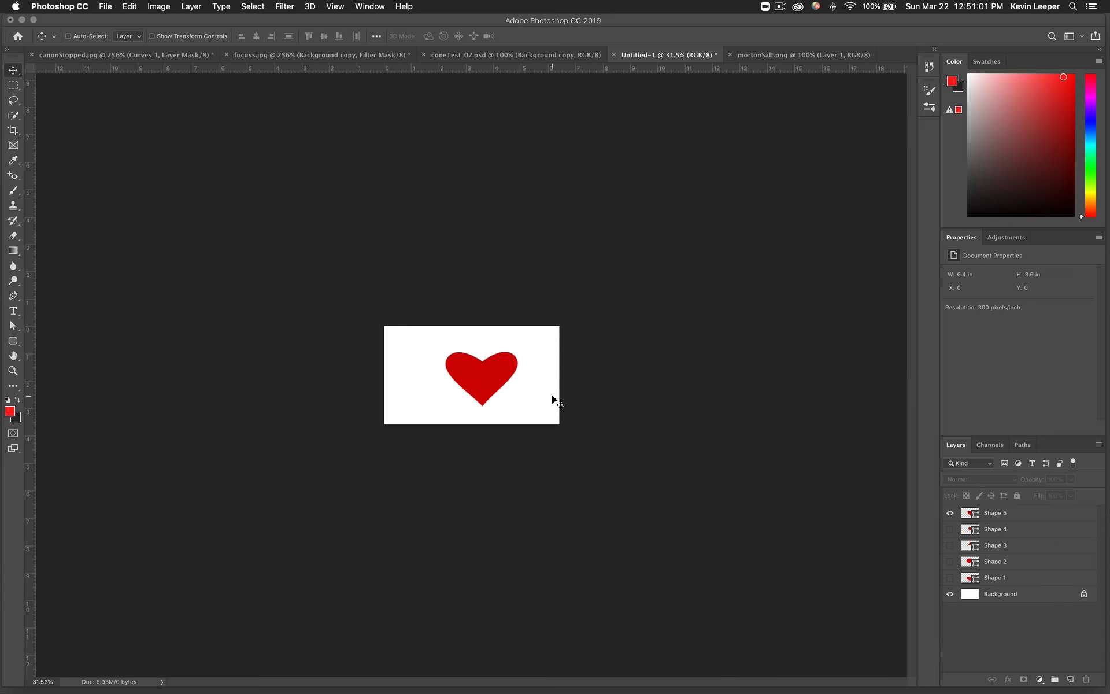
# - Try to free-transform the heart on the Shape 5 layer and dismiss the alert
pyautogui.click(1000, 519)
pyautogui.press('super+t')
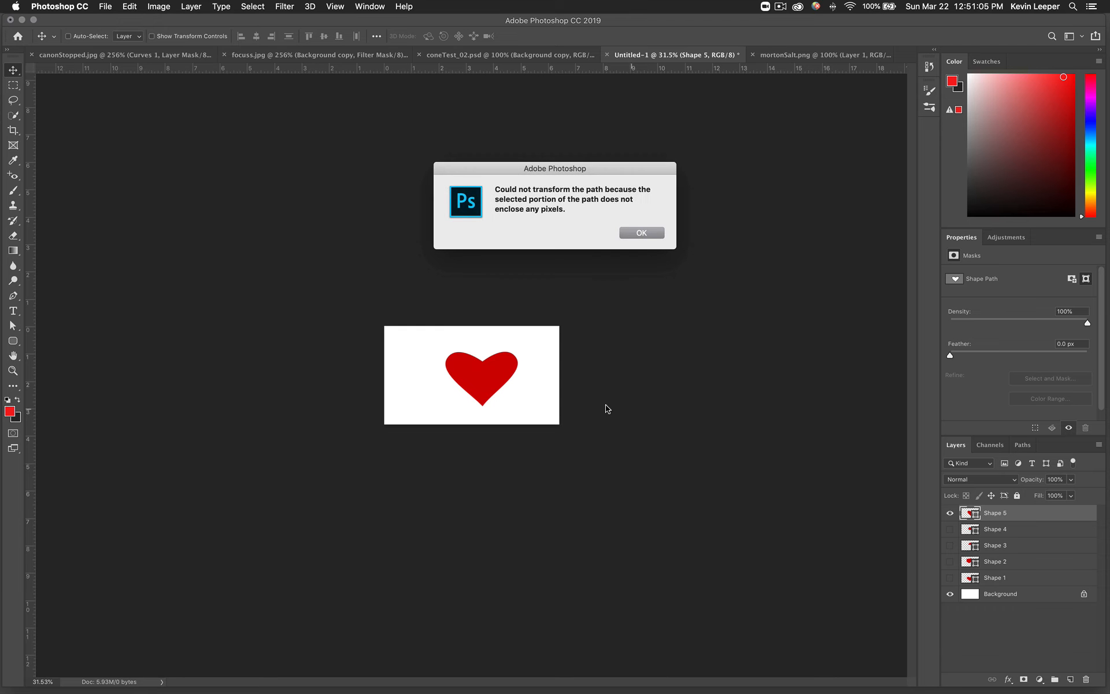
pyautogui.click(635, 233)
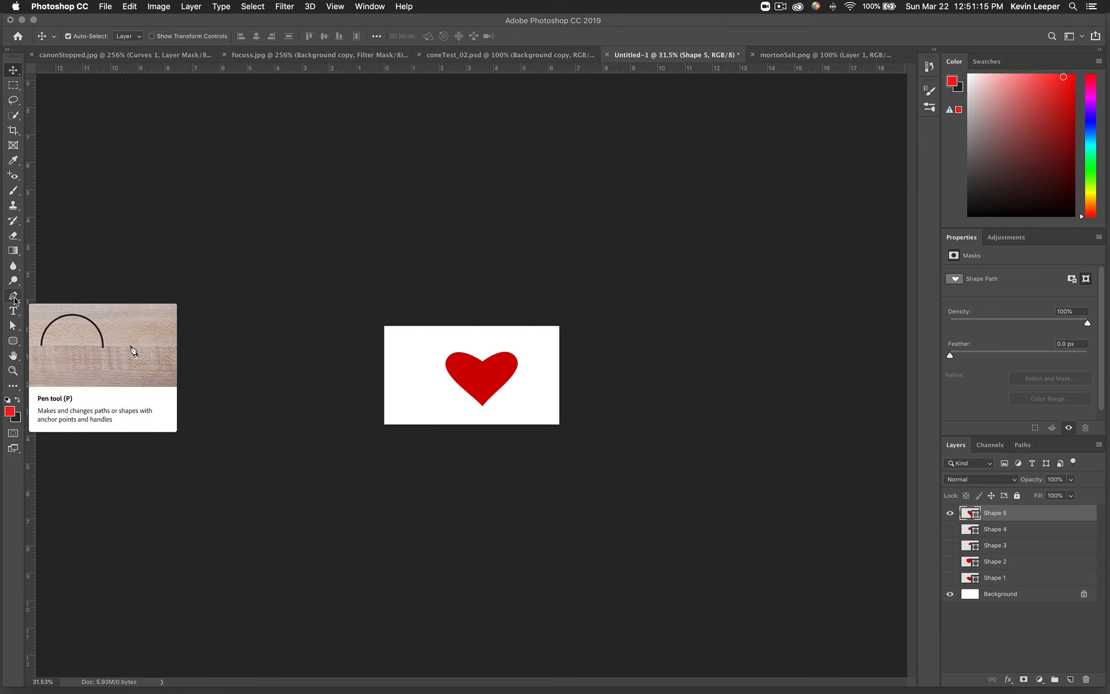
# - Select all the heart's anchor points, scale the path to 184.34% width and 176.89% height, and center it on the canvas
pyautogui.click(13, 325)
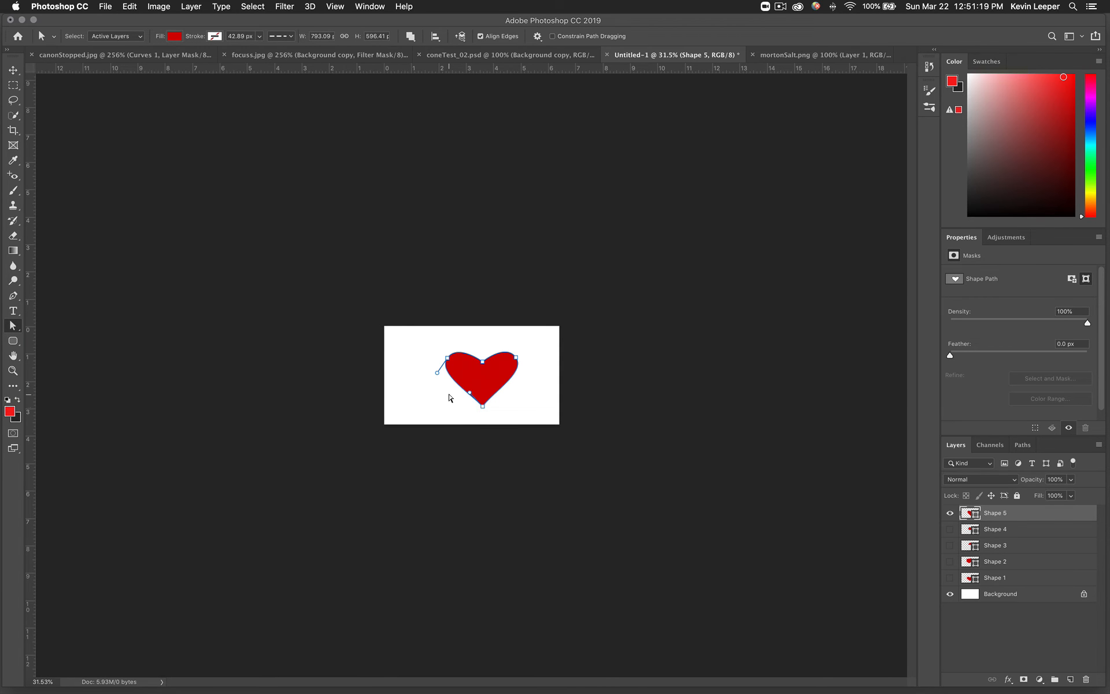
pyautogui.moveTo(423, 344); pyautogui.dragTo(560, 427)
pyautogui.press('super+t')
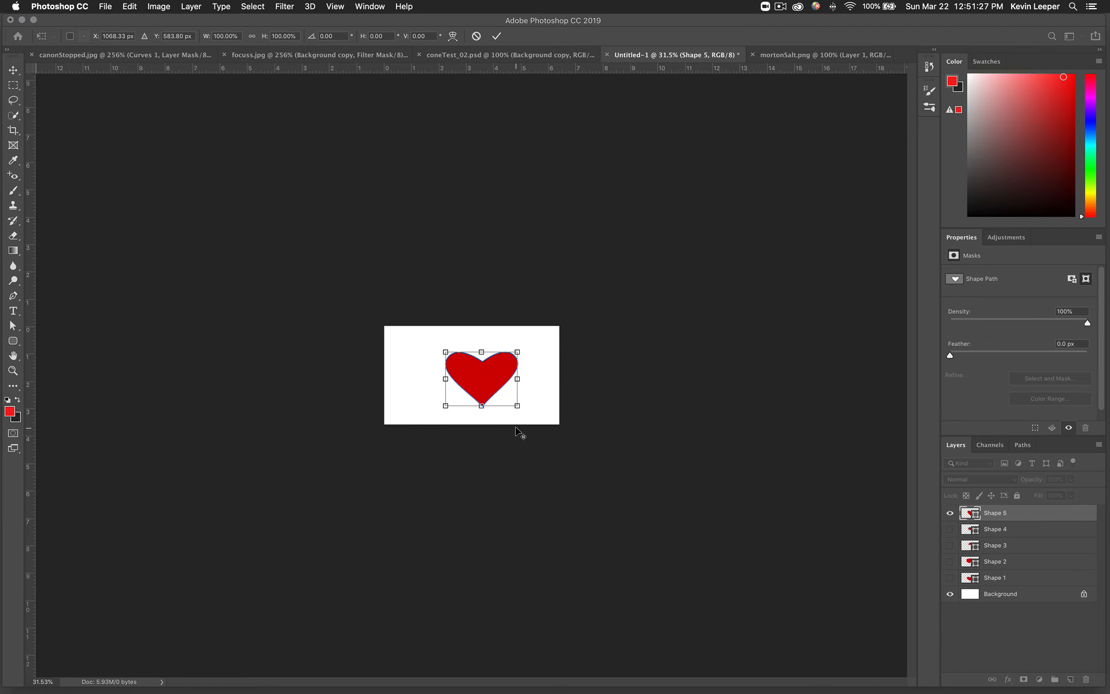
pyautogui.scroll(5, 515, 425)
pyautogui.moveTo(589, 454); pyautogui.dragTo(745, 561)
pyautogui.moveTo(580, 457); pyautogui.dragTo(477, 390)
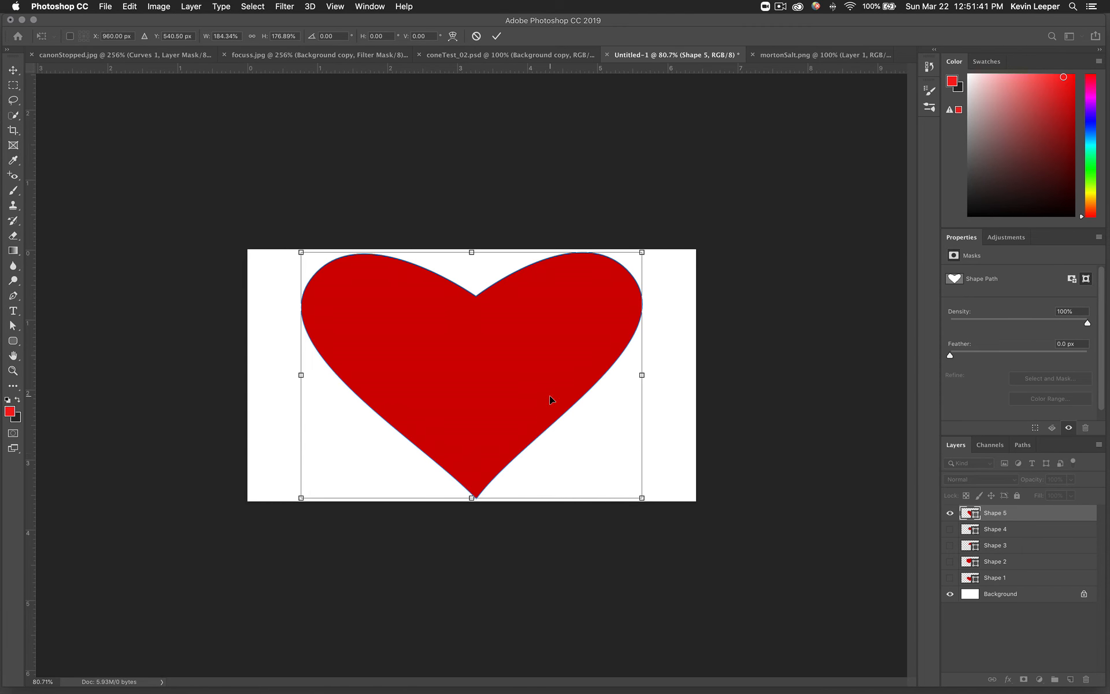
# - Duplicate the Shape 5 heart layer and rasterize the copy
pyautogui.rightClick(1006, 521)
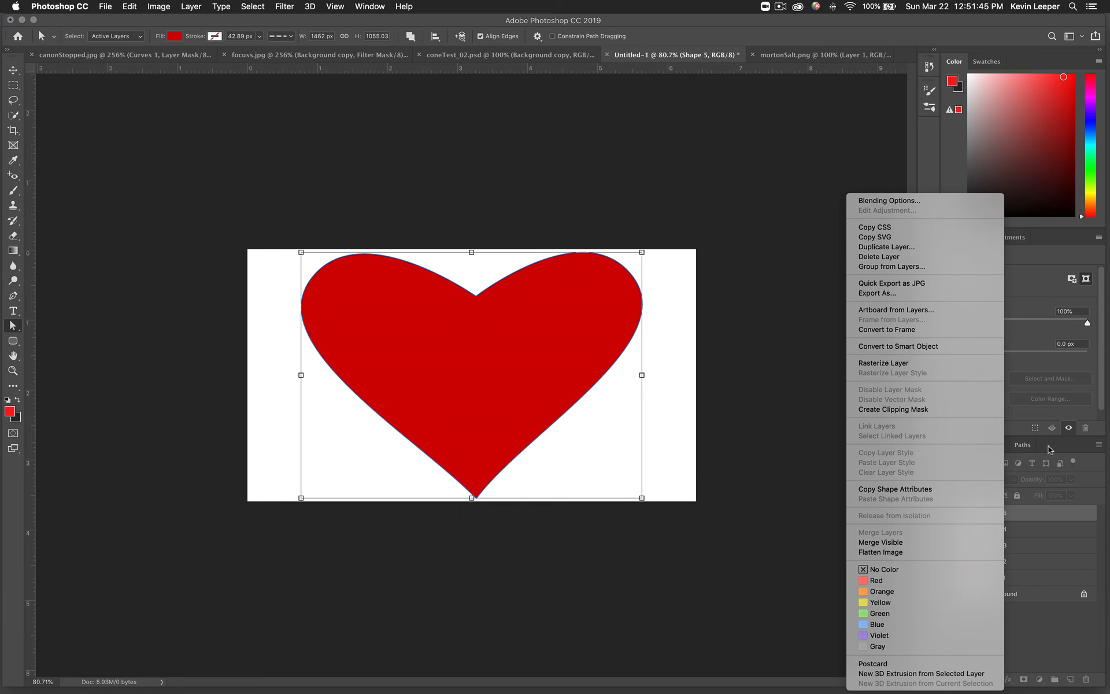
pyautogui.click(1068, 515)
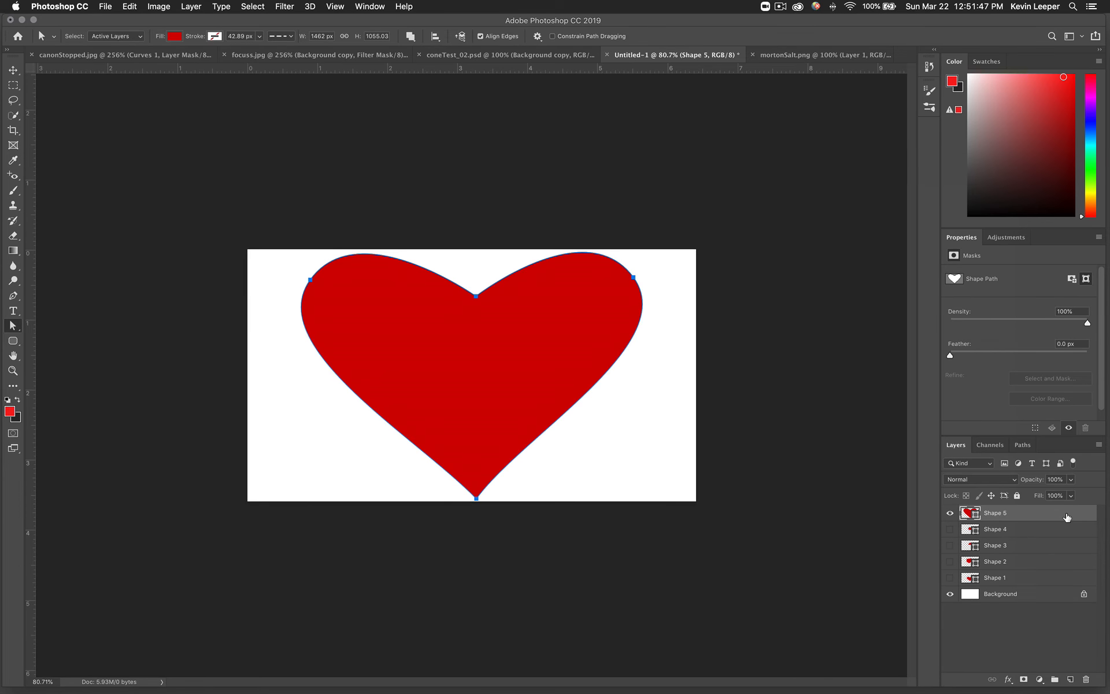
pyautogui.press('super+j')
pyautogui.rightClick(1013, 516)
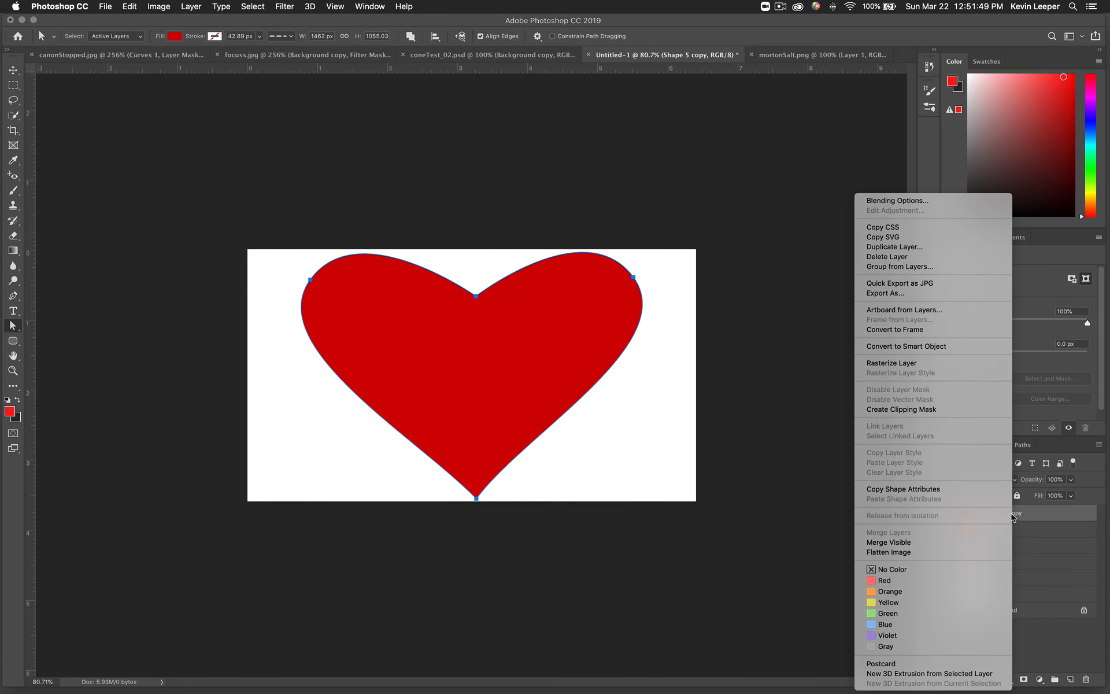
pyautogui.click(912, 366)
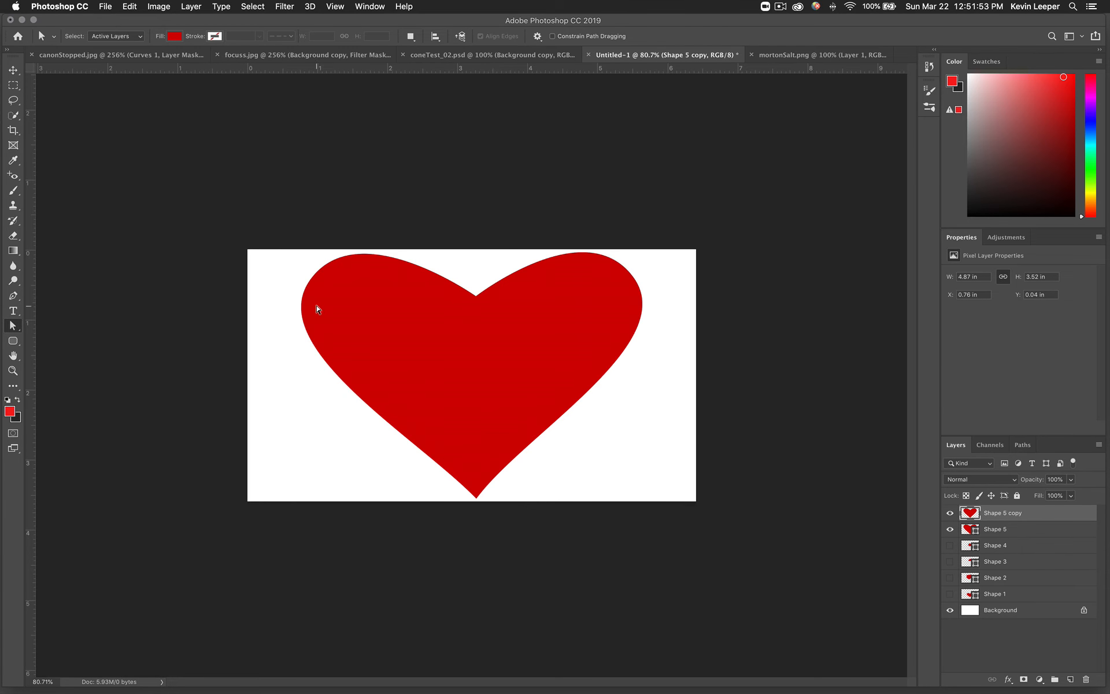
# - Shrink the rasterized heart to 26.30% and place it at the canvas center with the vector original hidden
pyautogui.press('super+t')
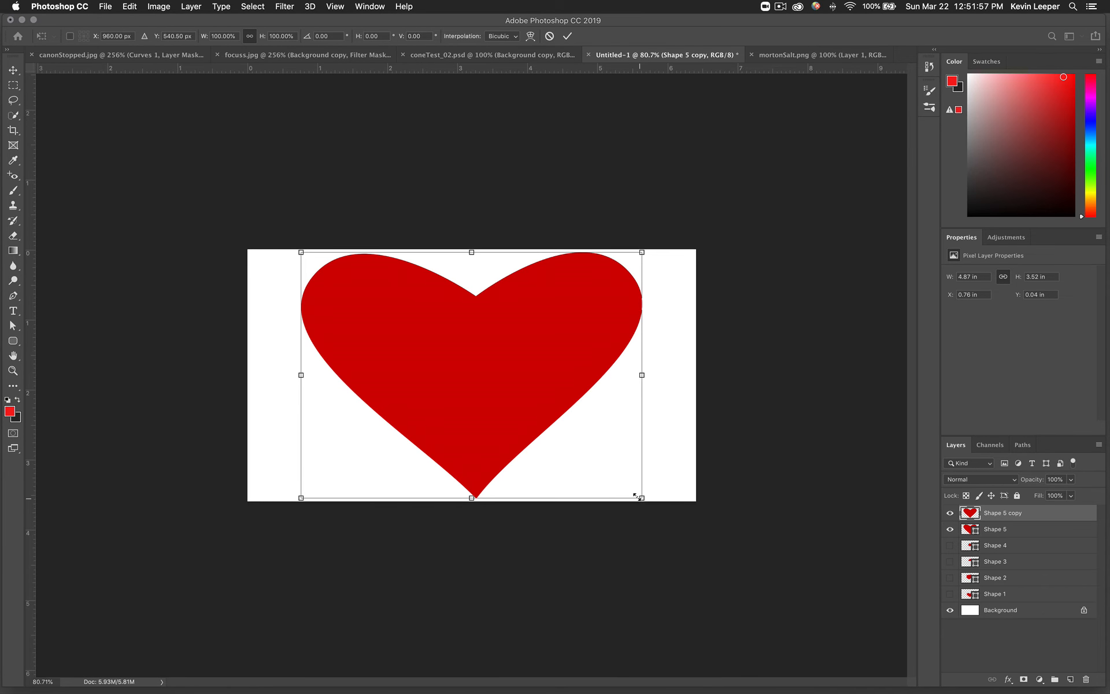
pyautogui.moveTo(636, 496); pyautogui.dragTo(391, 316)
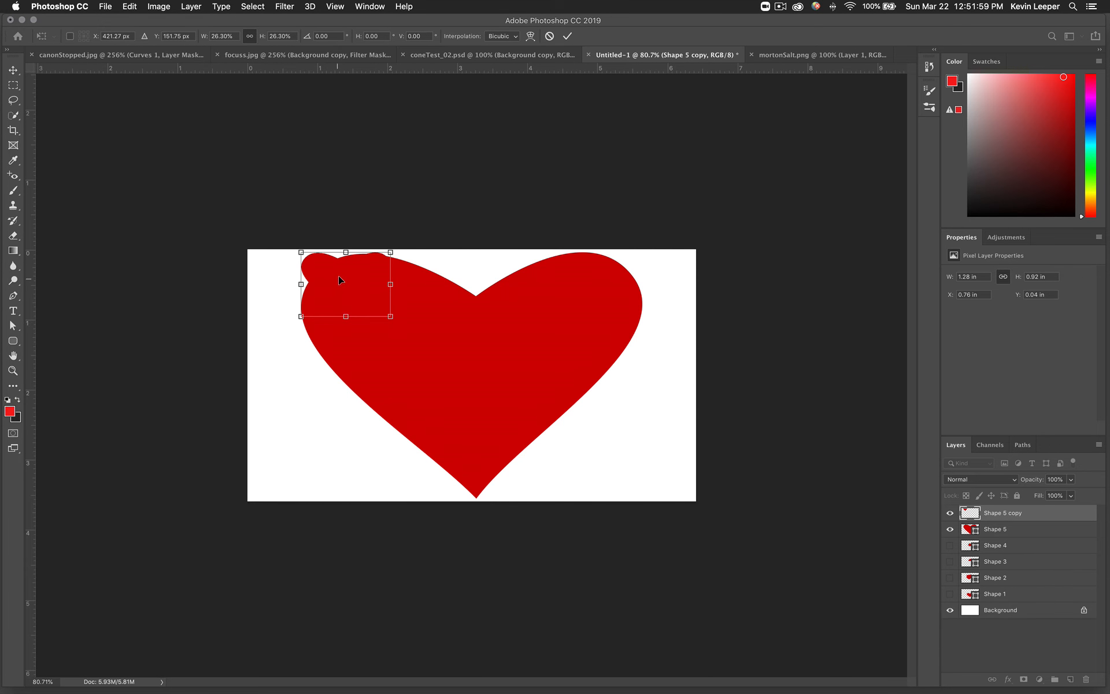
pyautogui.moveTo(338, 280); pyautogui.dragTo(498, 394)
pyautogui.click(950, 529)
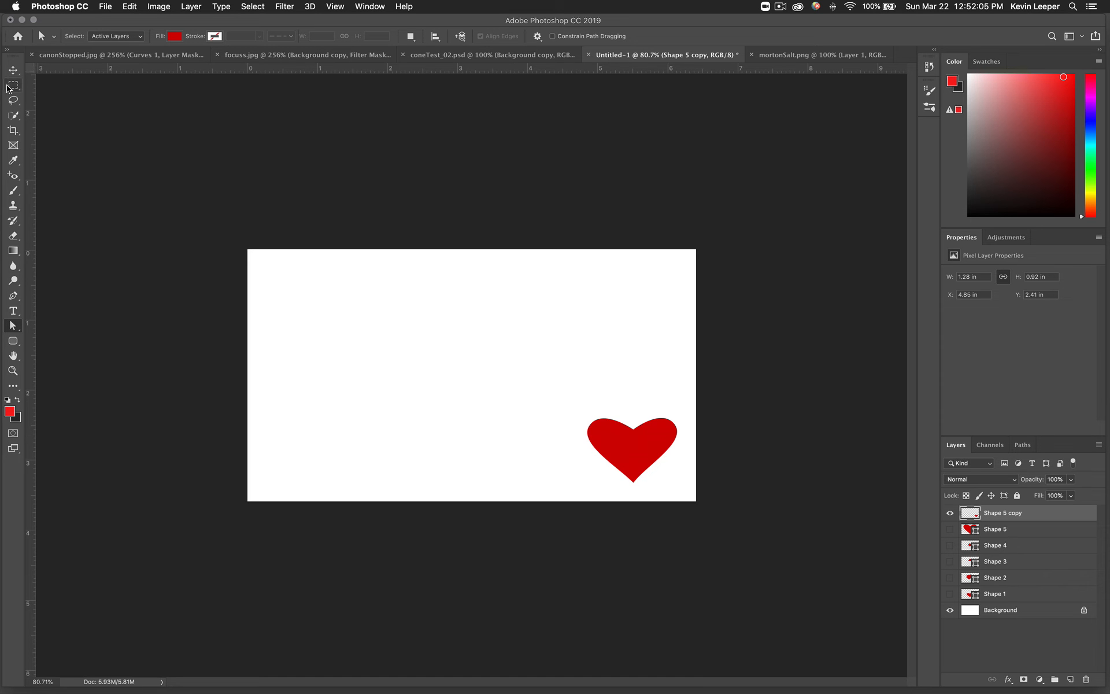
pyautogui.click(12, 70)
pyautogui.moveTo(620, 455); pyautogui.dragTo(469, 401)
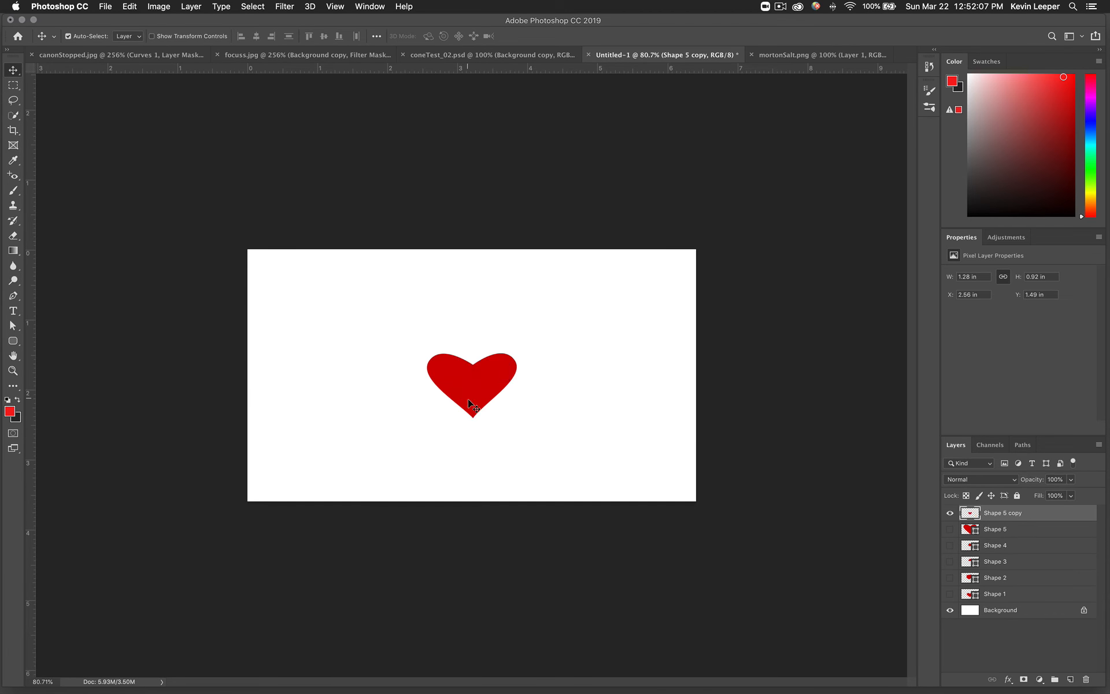
# - Scale the rasterized heart up to 482.24%, then reduce it to a tiny size and apply the transform
pyautogui.press('super+t')
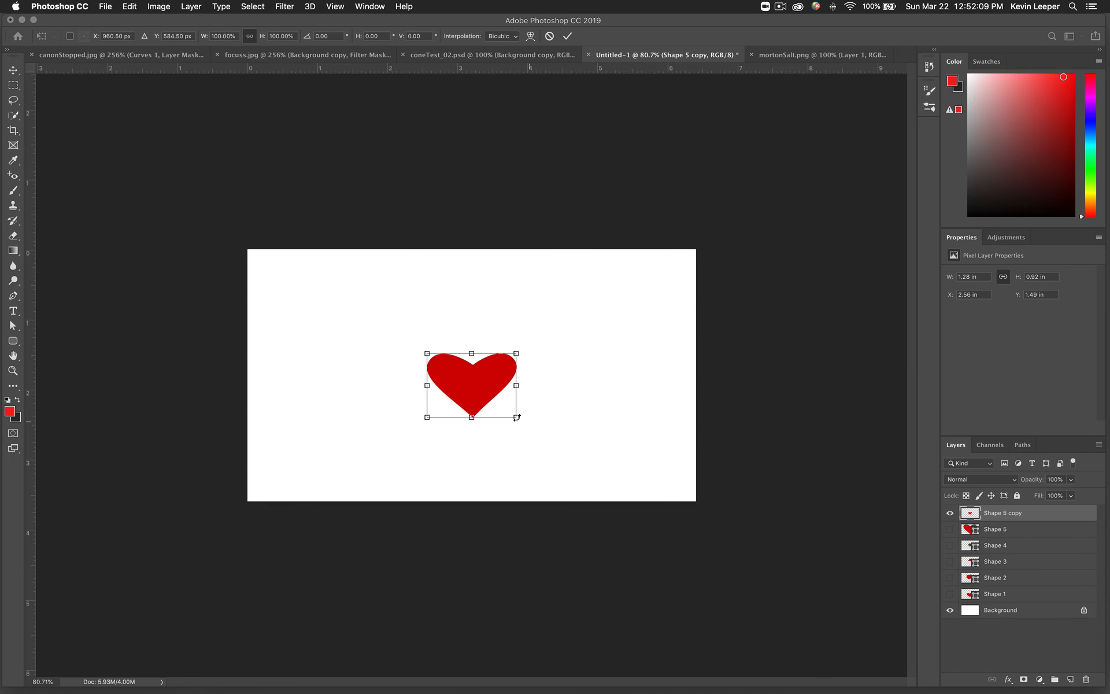
pyautogui.moveTo(515, 416); pyautogui.dragTo(862, 665)
pyautogui.moveTo(620, 482)
pyautogui.mouseDown()
pyautogui.moveTo(428, 342)
pyautogui.moveTo(441, 362)
pyautogui.moveTo(613, 467)
pyautogui.mouseUp()
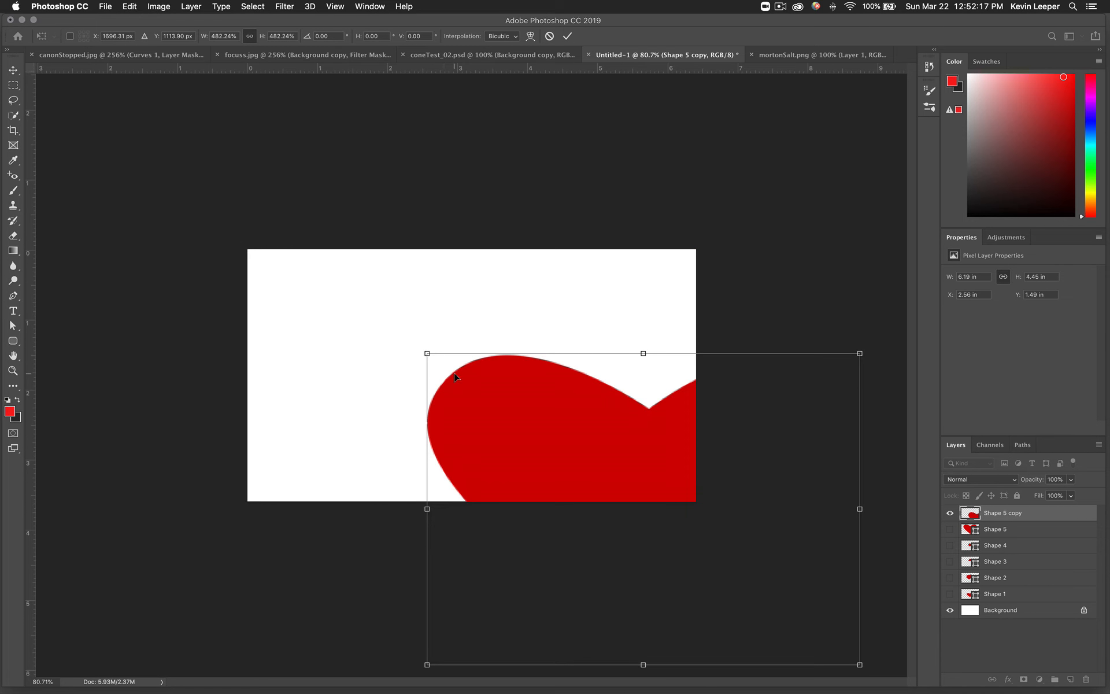
pyautogui.moveTo(427, 352); pyautogui.dragTo(879, 665)
pyautogui.press('Return')
# - Enlarge the tiny rasterized heart to 1645.65% and move it so its notch and left lobe lie on the canvas
pyautogui.press('super+t')
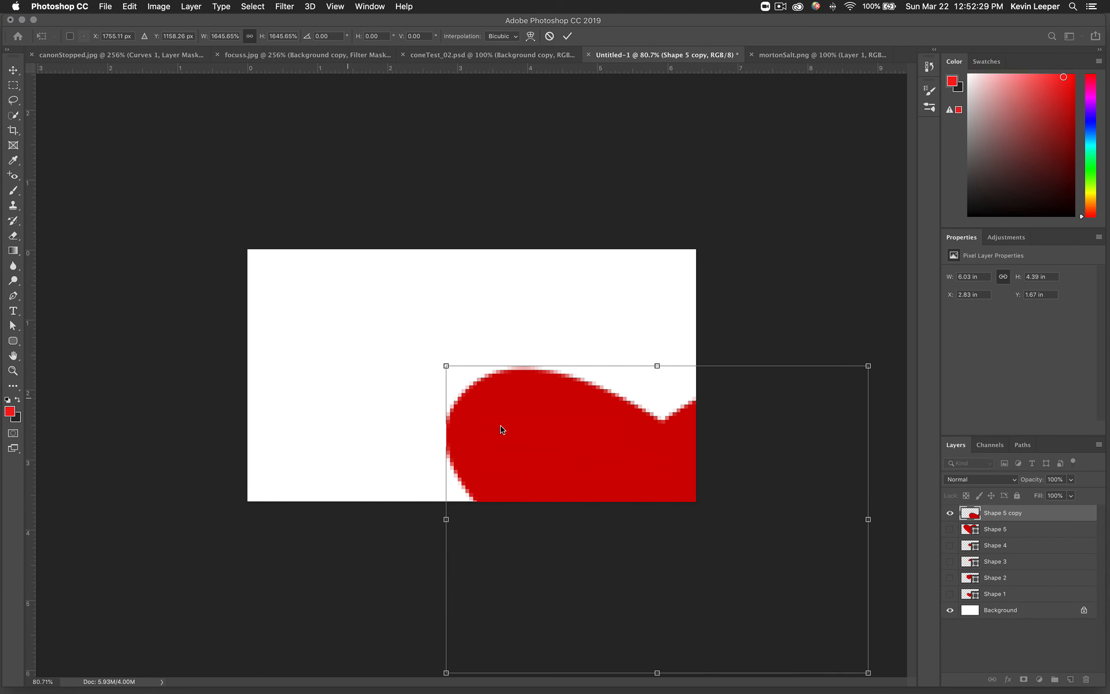
pyautogui.moveTo(502, 429); pyautogui.dragTo(407, 362)
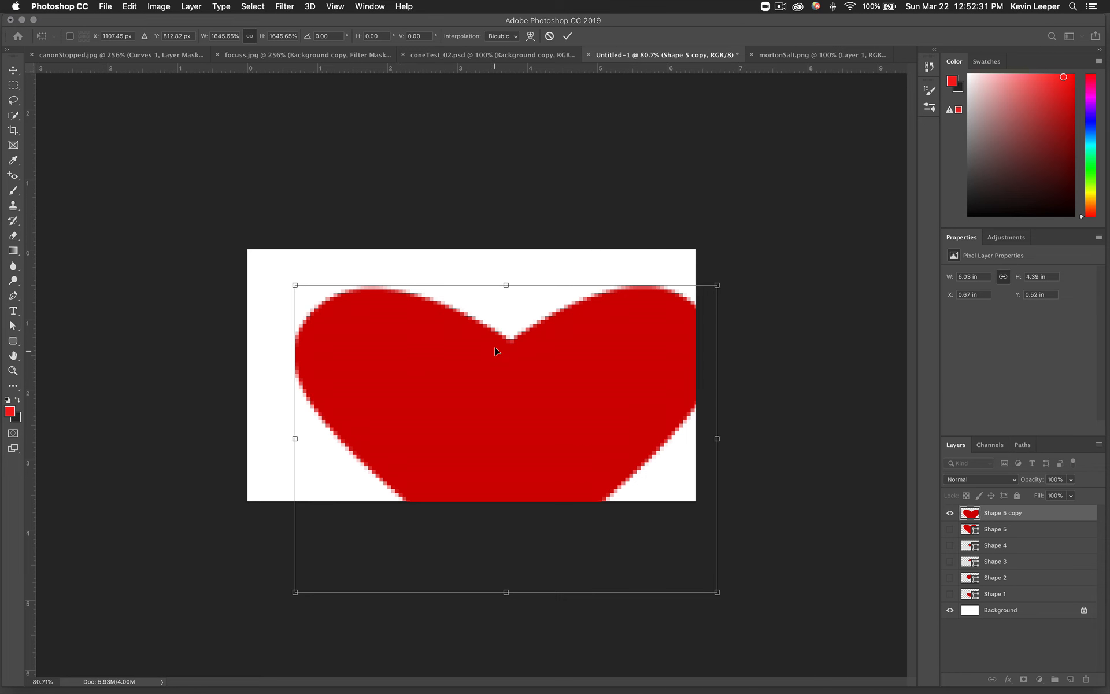
pyautogui.moveTo(495, 348); pyautogui.dragTo(526, 366)
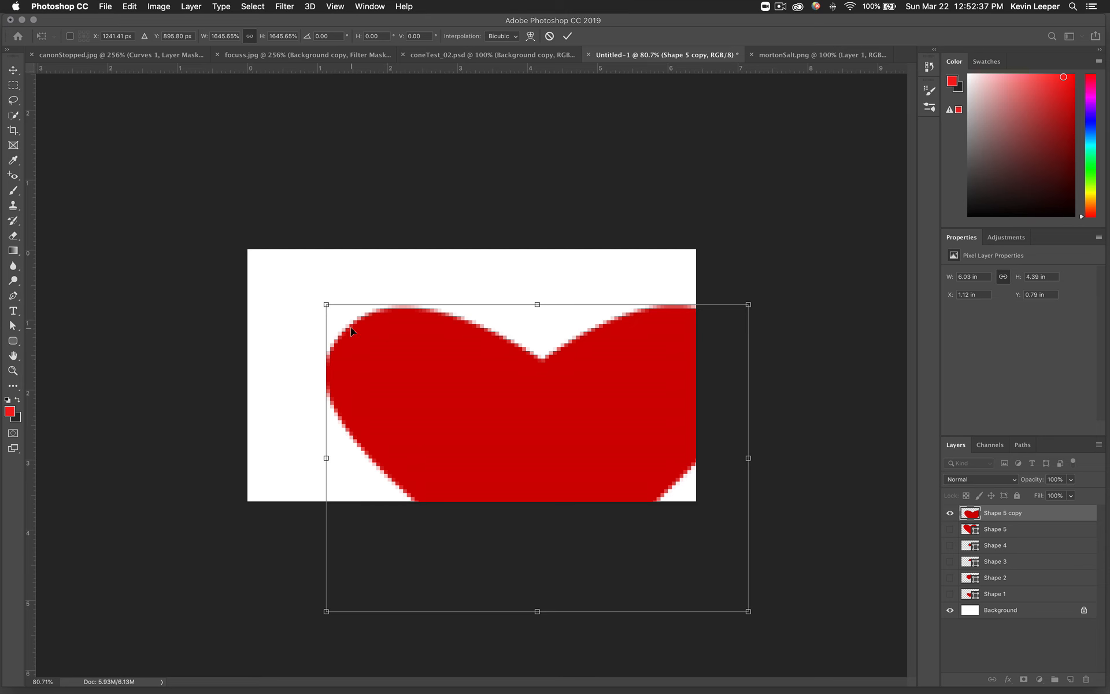
# - Hide the rasterized copy, show the Shape 5 vector heart instead, and activate the Pen tool
pyautogui.click(950, 513)
pyautogui.click(950, 529)
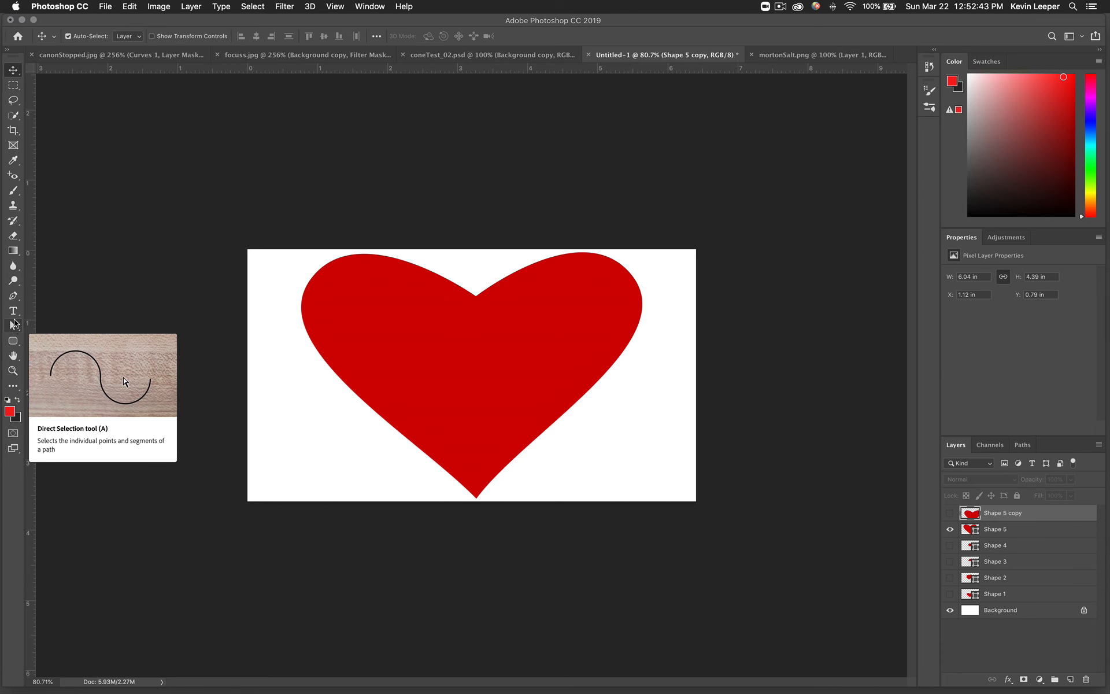
pyautogui.click(14, 297)
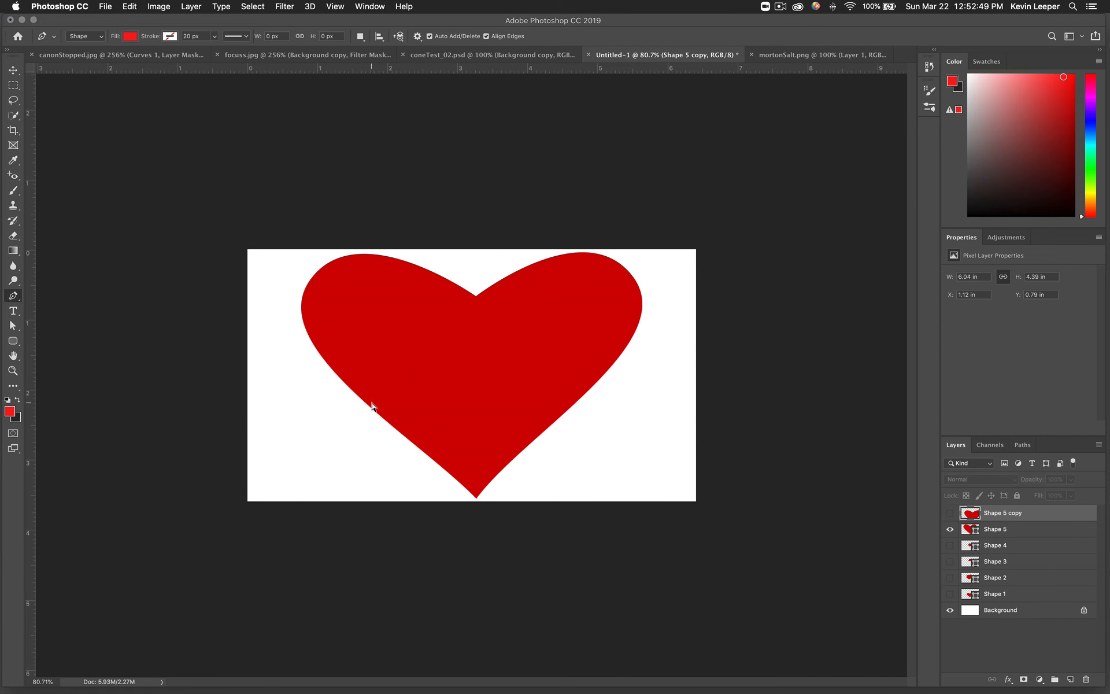
# - Try to select the vector heart's anchor points on the Shape 5 layer, and undo the attempt
pyautogui.click(1006, 529)
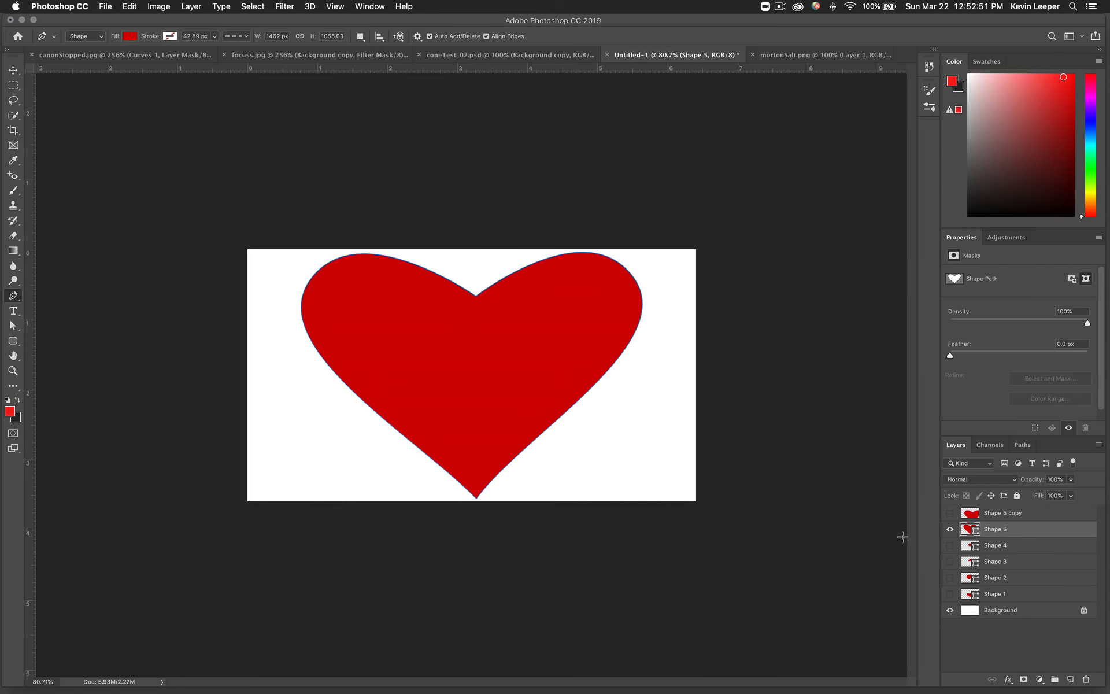
pyautogui.keyDown('super'); pyautogui.click(395, 429); pyautogui.keyUp('super')
pyautogui.moveTo(272, 256); pyautogui.dragTo(568, 419)
pyautogui.press('super+z')
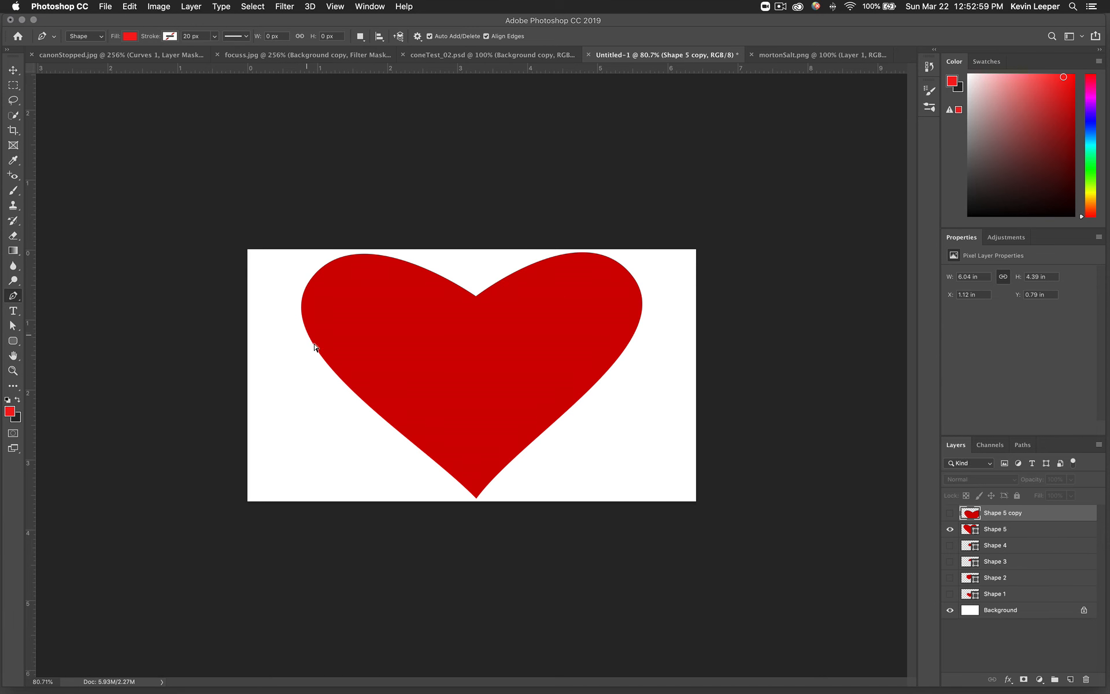
# - Select all anchor points of the Shape 5 vector heart and scale it down to 139 by 100 px
pyautogui.click(1008, 531)
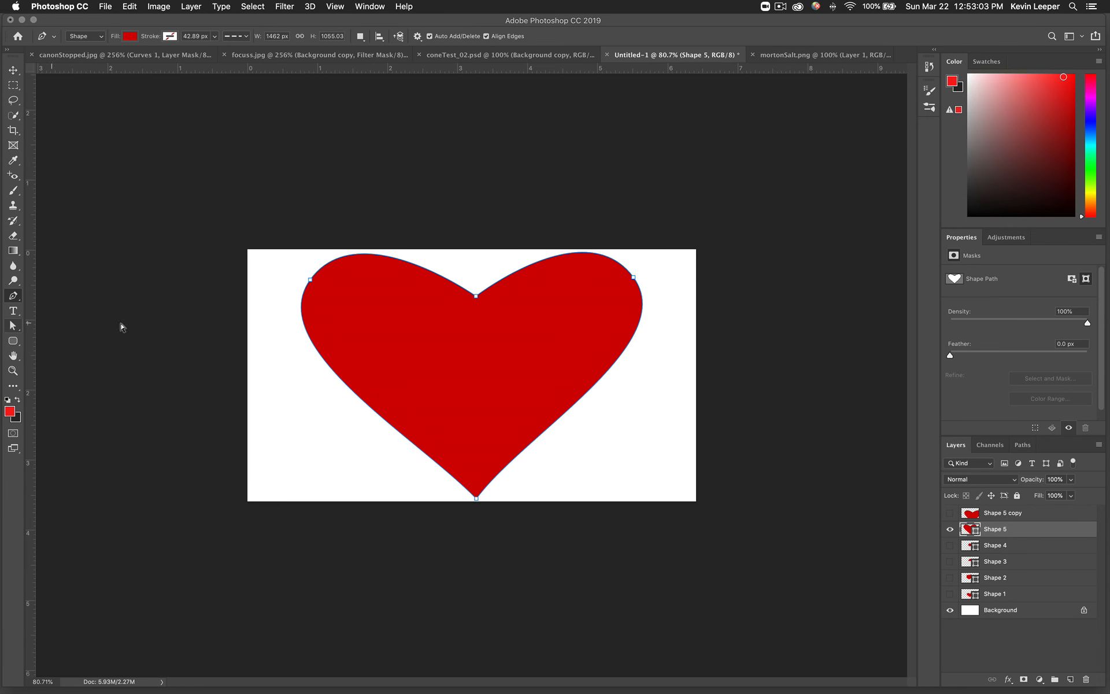
pyautogui.moveTo(281, 262); pyautogui.dragTo(705, 541)
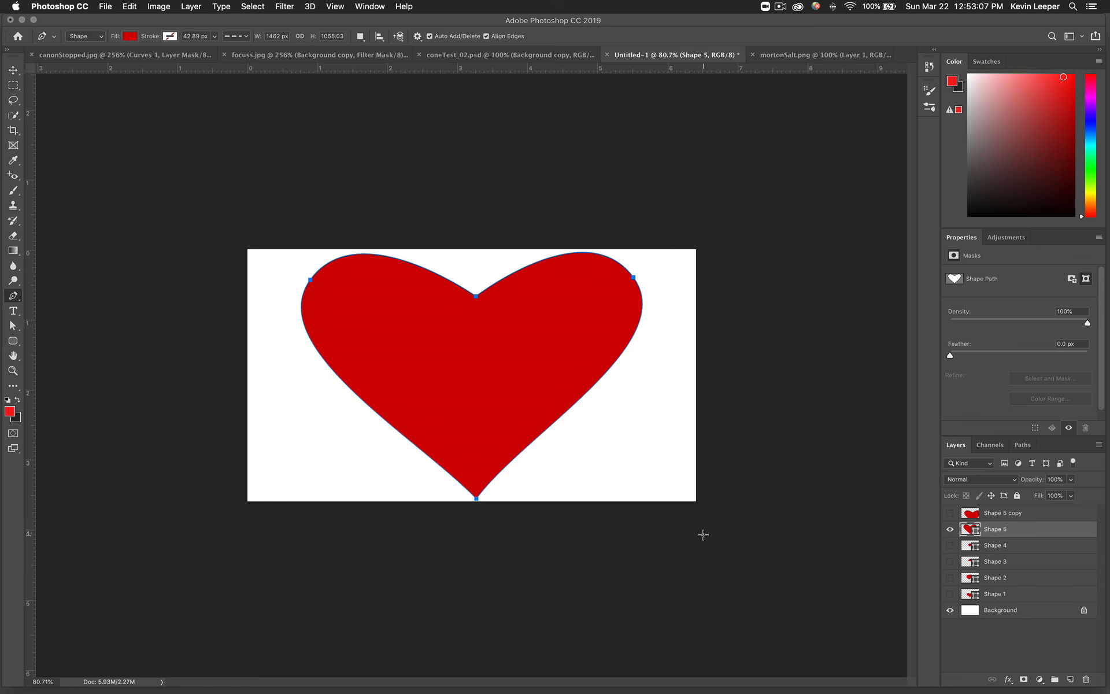
pyautogui.press('super+t')
pyautogui.moveTo(640, 498); pyautogui.dragTo(442, 380)
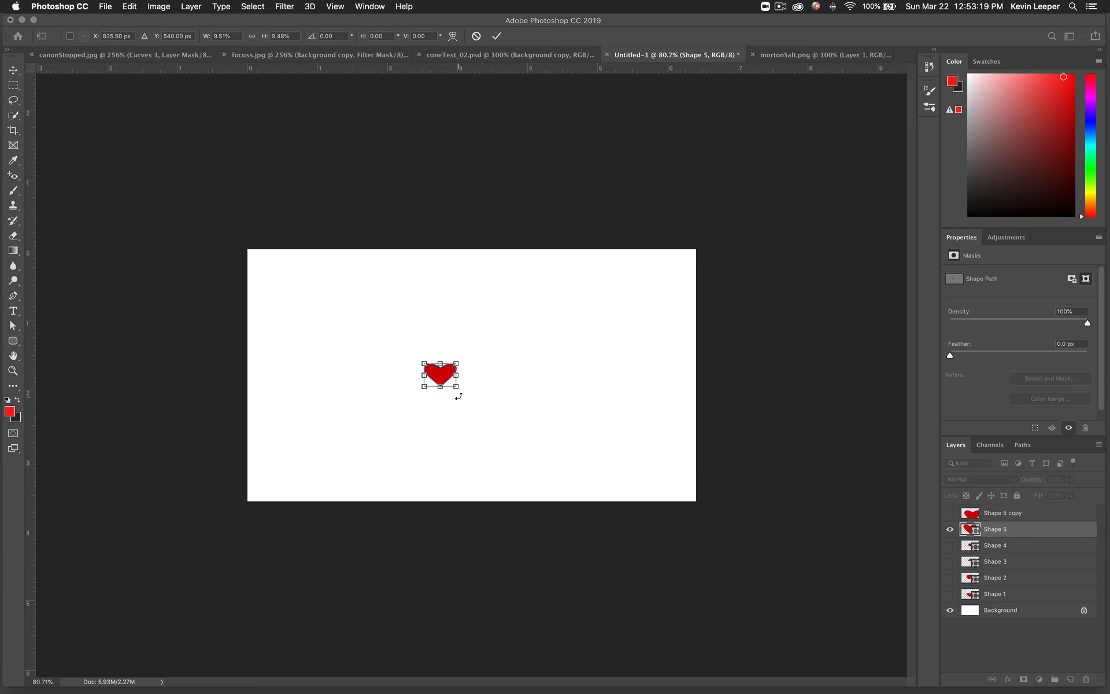
pyautogui.press('Return')
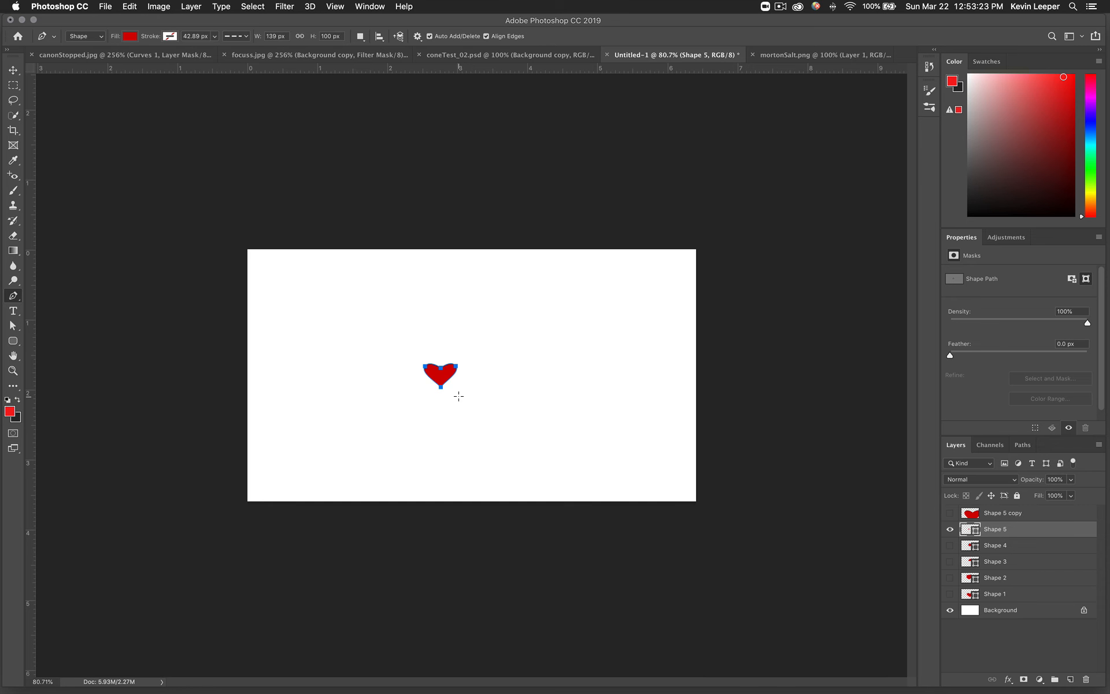
# - Deselect the small vector heart's path, try to reselect all its anchor points, and undo the last attempt
pyautogui.keyDown('super'); pyautogui.click(518, 394); pyautogui.keyUp('super')
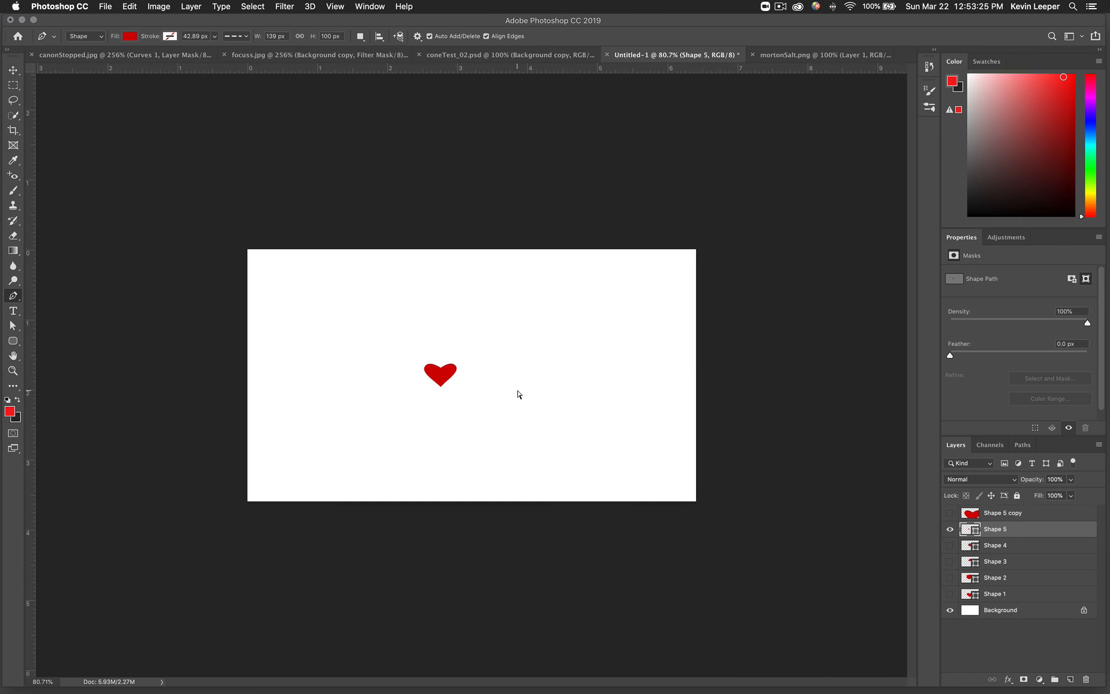
pyautogui.keyDown('super'); pyautogui.click(449, 386); pyautogui.keyUp('super')
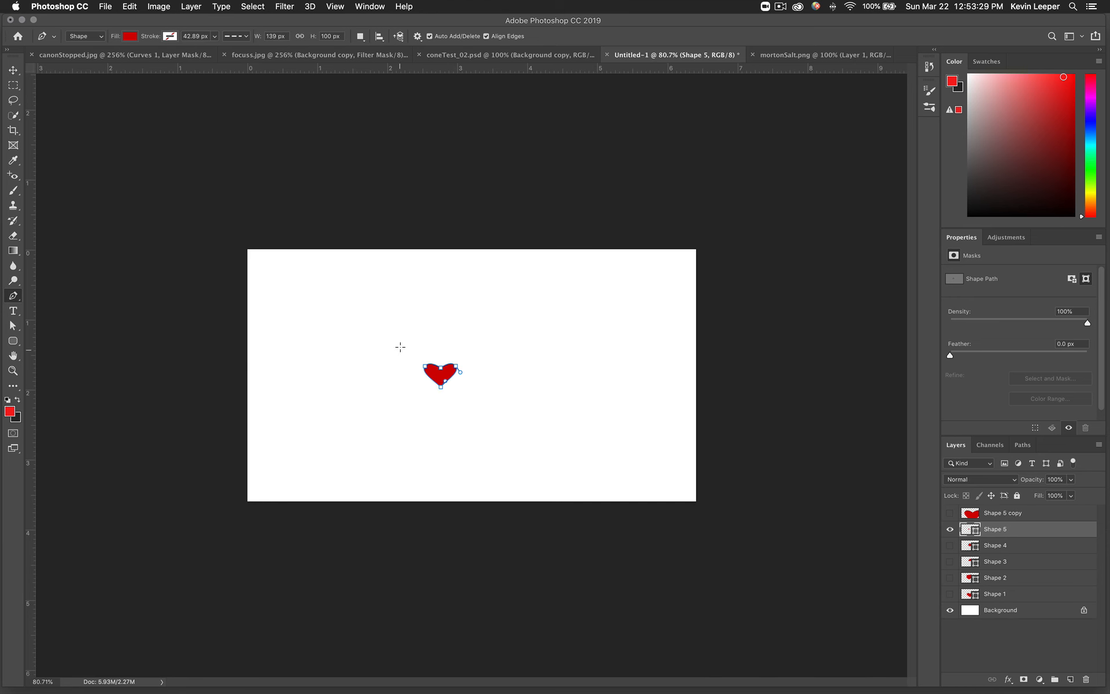
pyautogui.moveTo(400, 347); pyautogui.dragTo(525, 436)
pyautogui.press('super+z')
# - Select all anchor points of the small Shape 5 heart, scale it up to about 2511 by 1806 px, and deselect its path
pyautogui.moveTo(370, 335); pyautogui.dragTo(530, 445)
pyautogui.press('super+t')
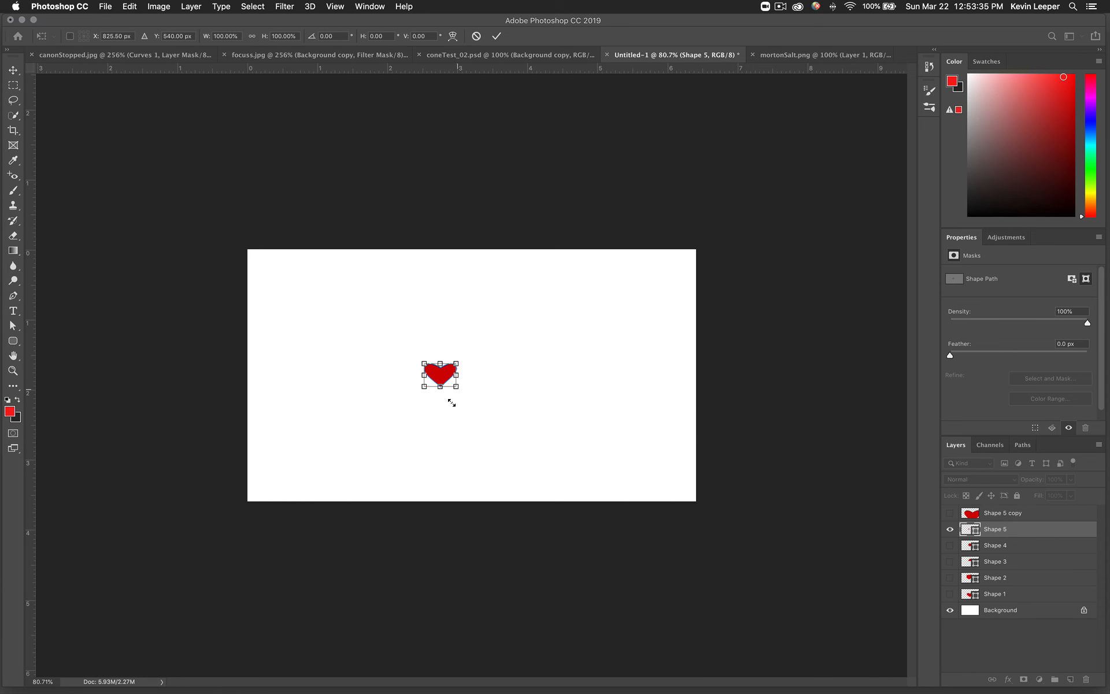
pyautogui.moveTo(456, 386); pyautogui.dragTo(925, 691)
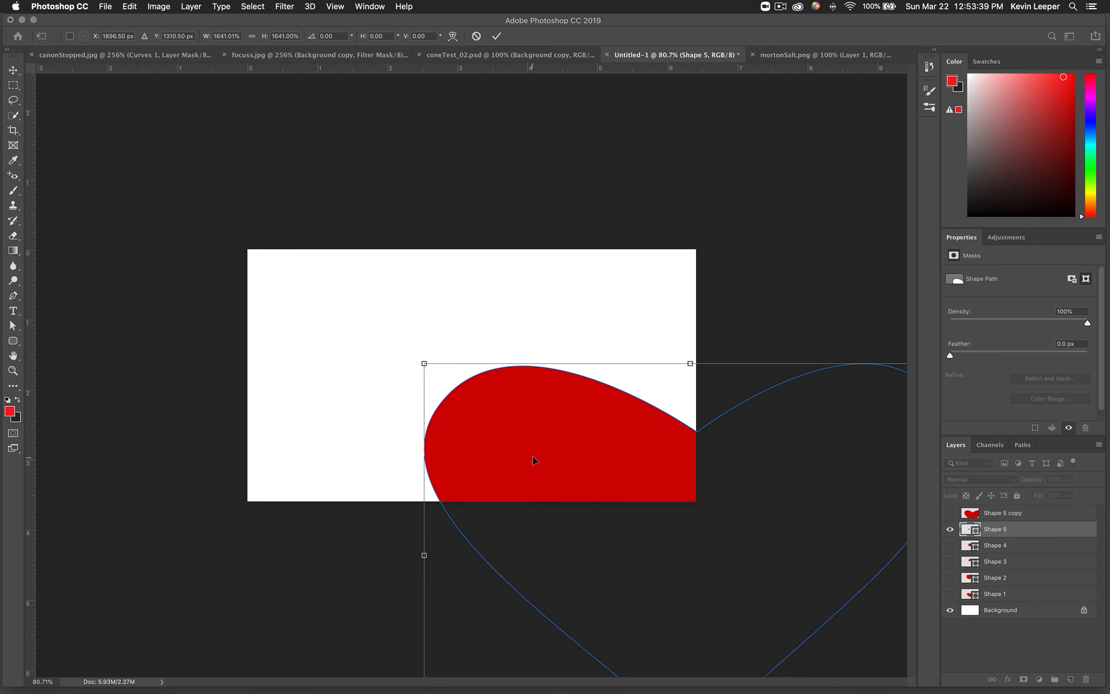
pyautogui.moveTo(534, 459); pyautogui.dragTo(461, 386)
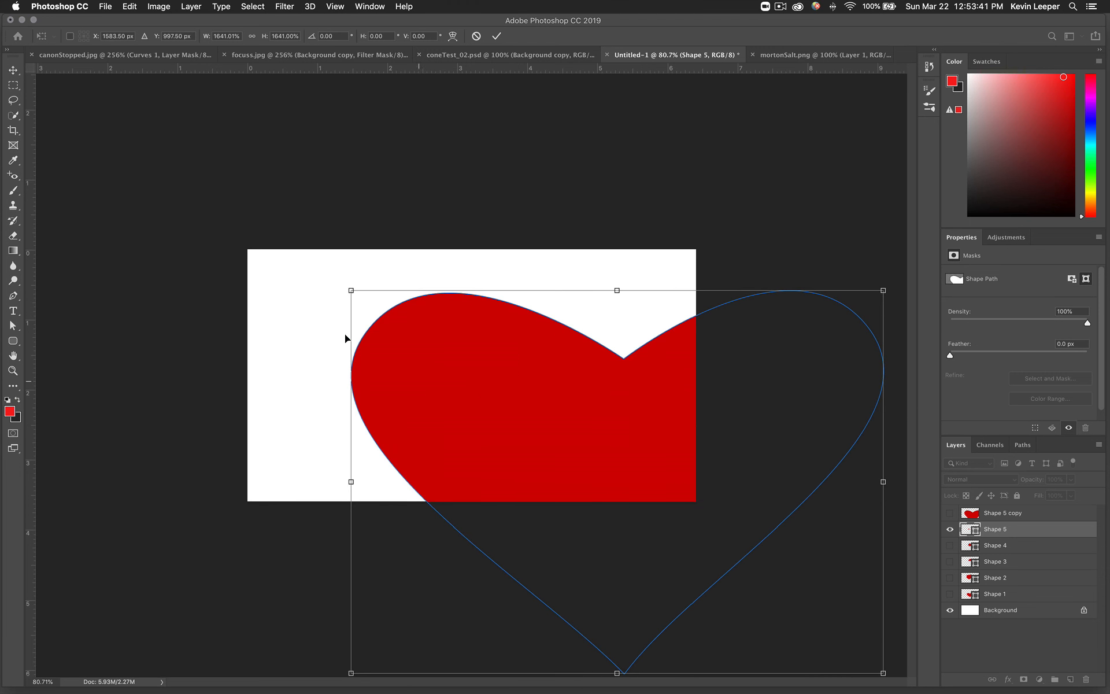
pyautogui.moveTo(351, 290); pyautogui.dragTo(297, 252)
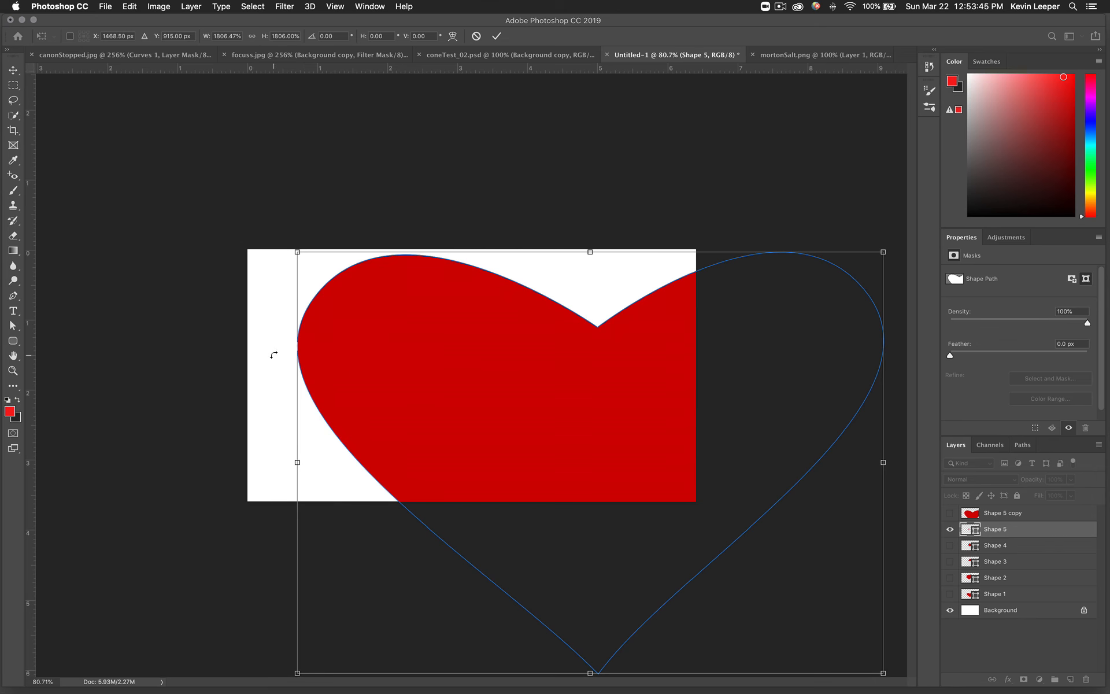
pyautogui.press('Return')
pyautogui.press('p')
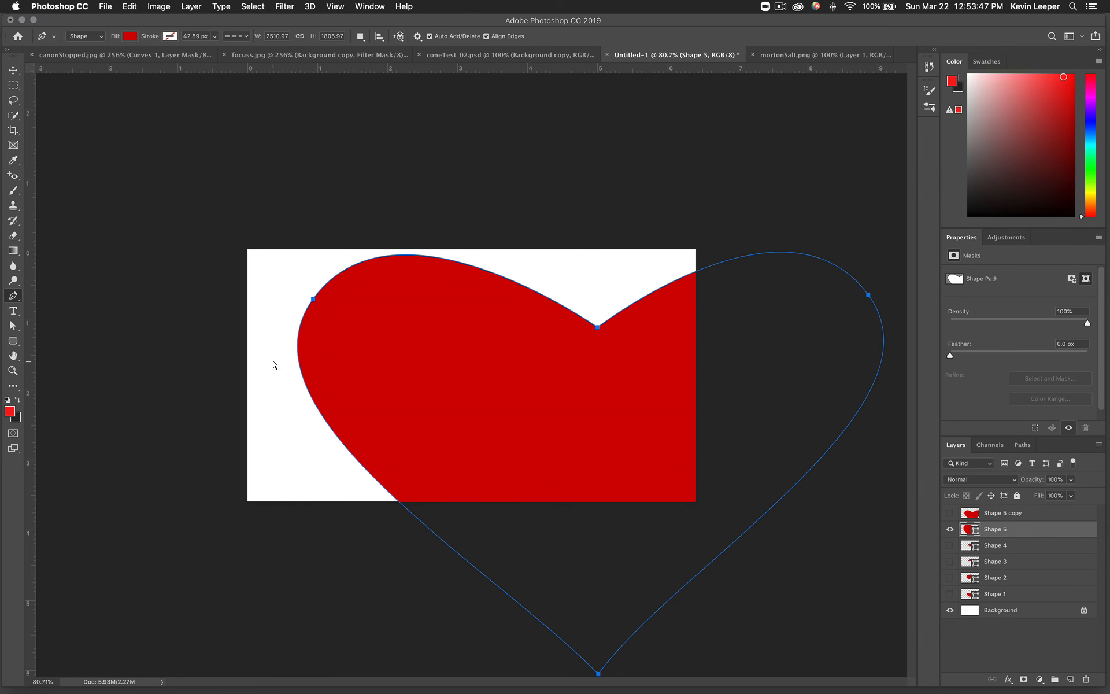
pyautogui.press('Escape')
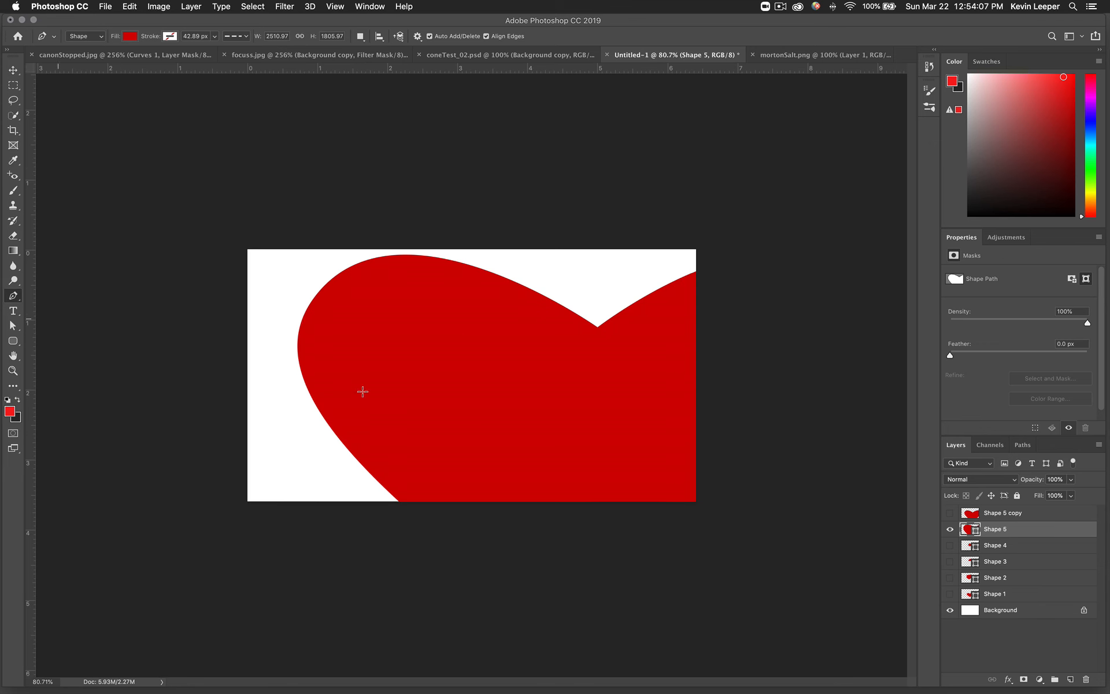
# - Reselect the oversized heart's anchor points, scale it down to 1266 by 911 px centred on the canvas, and reactivate the Pen tool
pyautogui.click(350, 451)
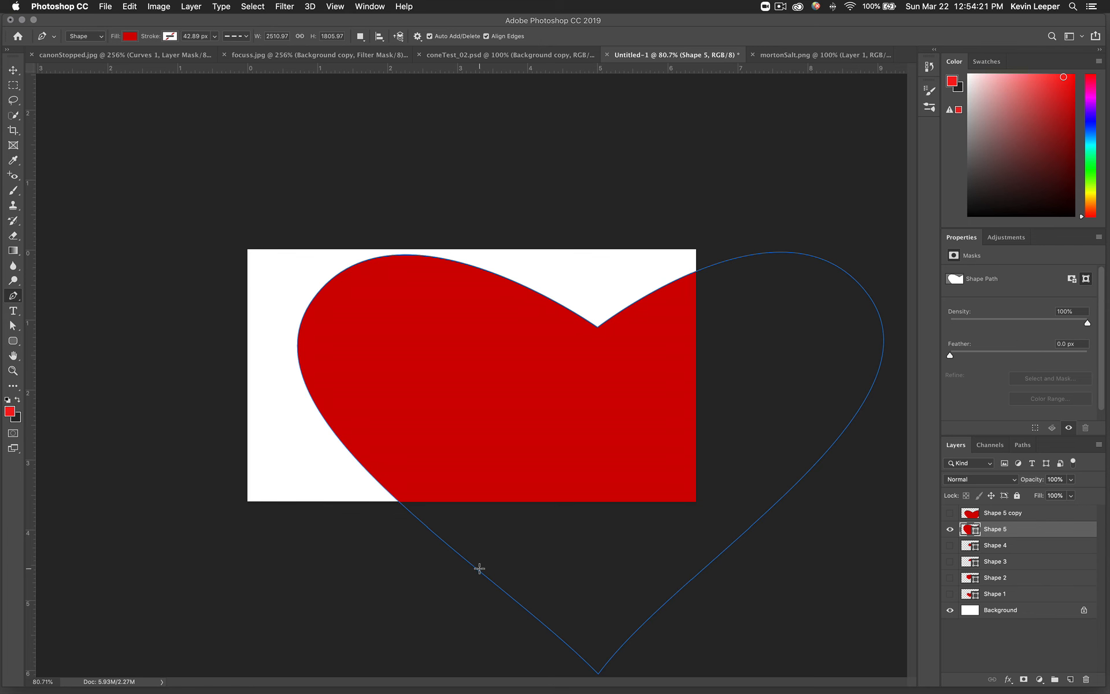
pyautogui.scroll(-5, 485, 566)
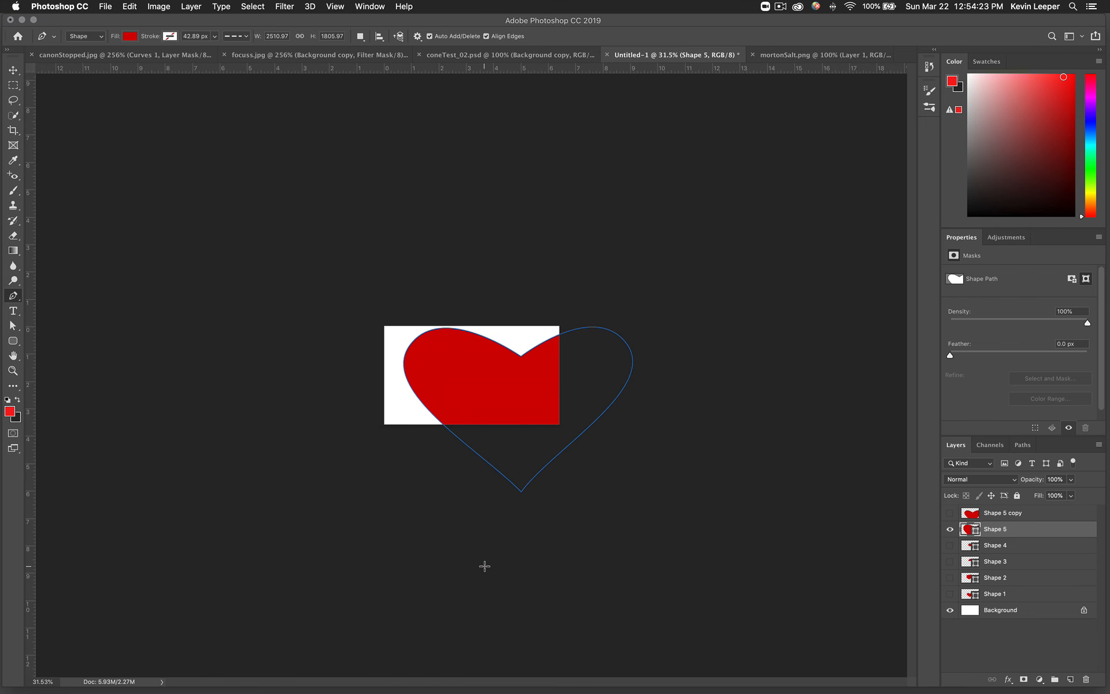
pyautogui.keyDown('ctrl'); pyautogui.click(491, 468); pyautogui.keyUp('ctrl')
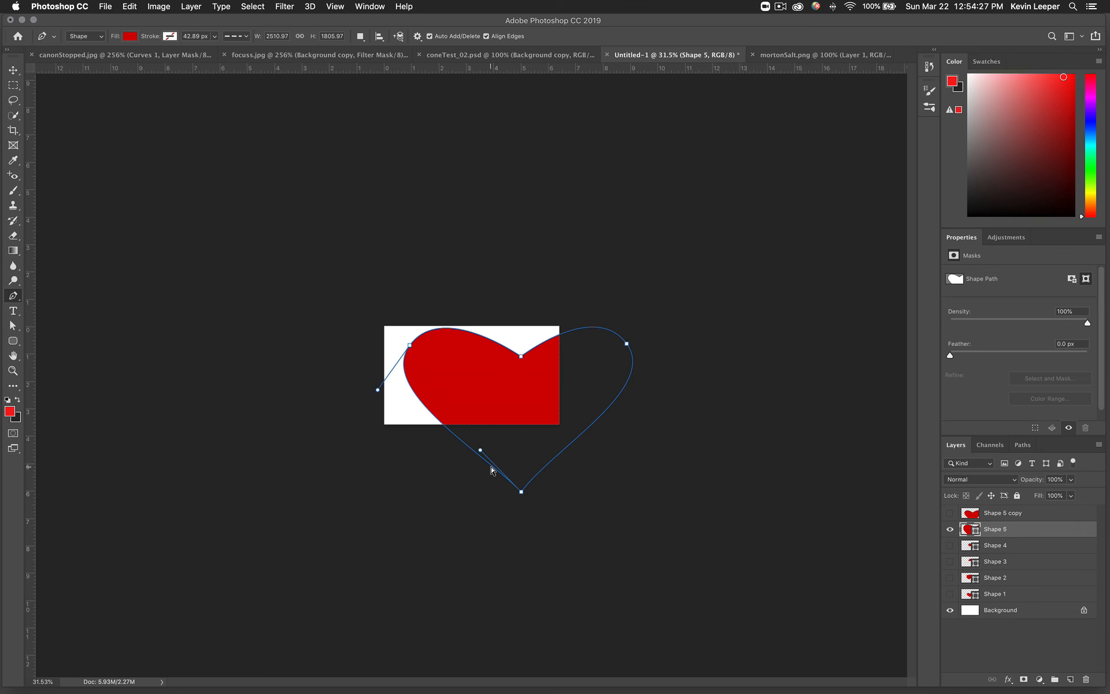
pyautogui.moveTo(332, 279); pyautogui.dragTo(676, 515)
pyautogui.hotkey('ctrl', 't')
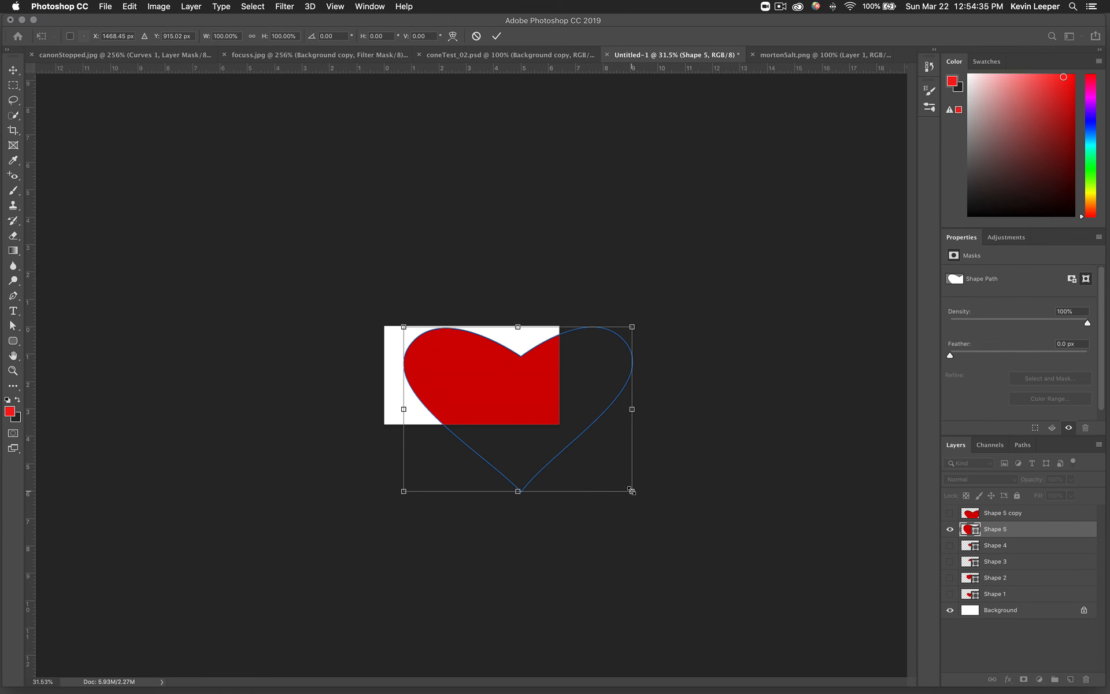
pyautogui.moveTo(632, 491); pyautogui.dragTo(518, 409)
pyautogui.moveTo(466, 365)
pyautogui.mouseDown()
pyautogui.moveTo(478, 372)
pyautogui.moveTo(476, 361)
pyautogui.mouseUp()
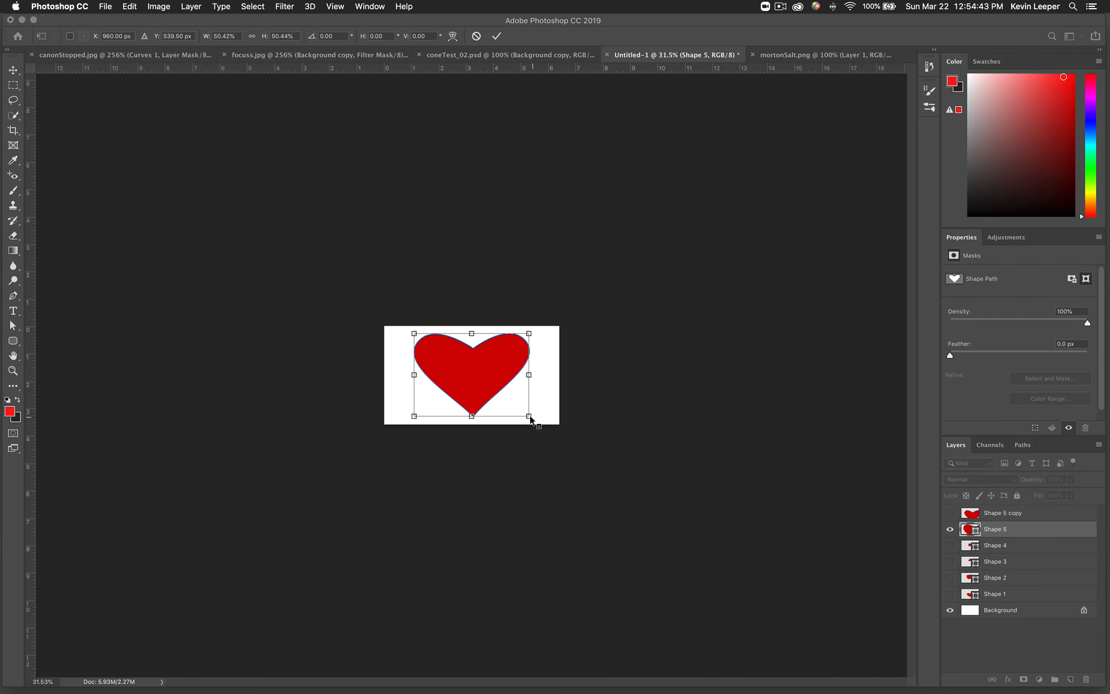
pyautogui.scroll(5, 529, 419)
pyautogui.scroll(3, 529, 419)
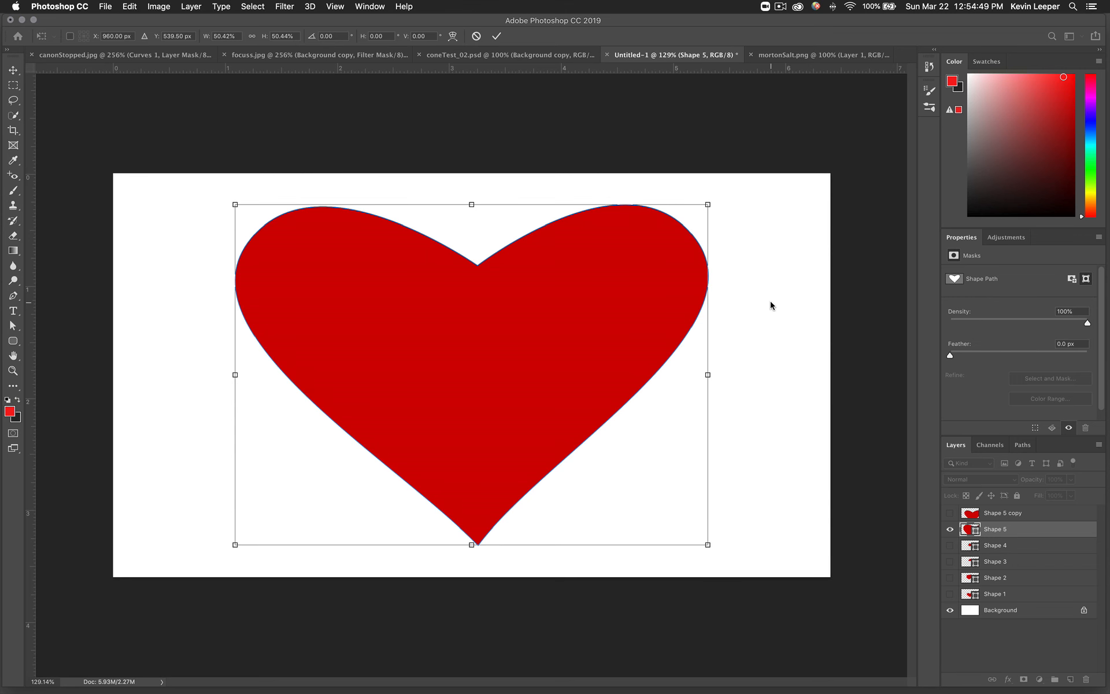
pyautogui.press('Return')
pyautogui.press('t')
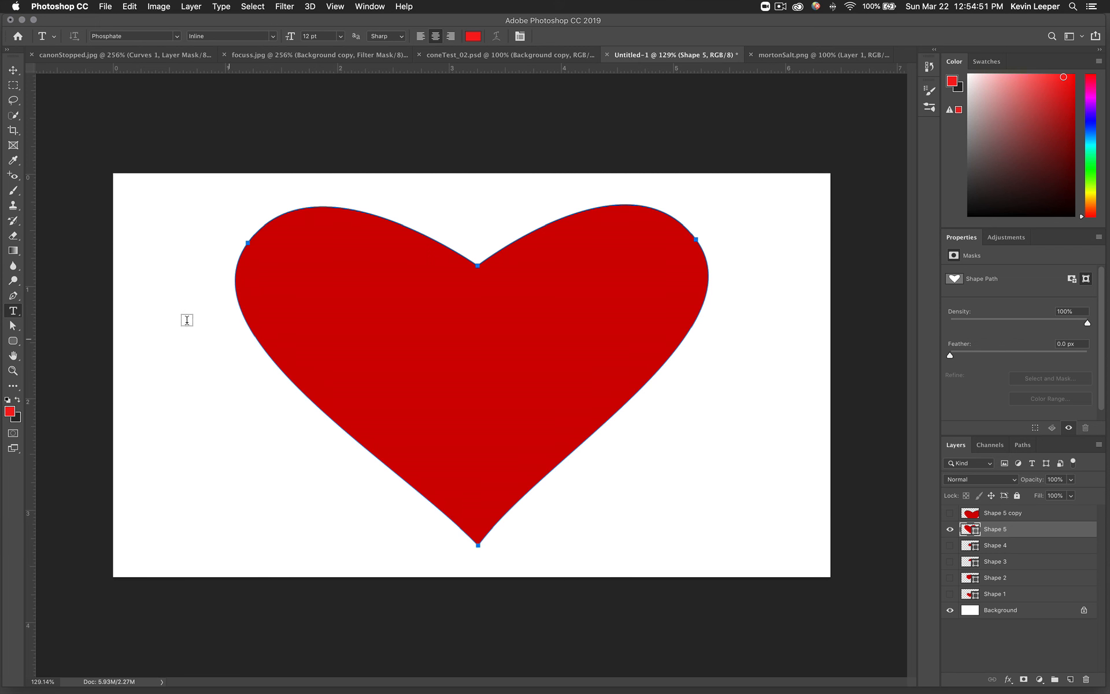
pyautogui.click(13, 296)
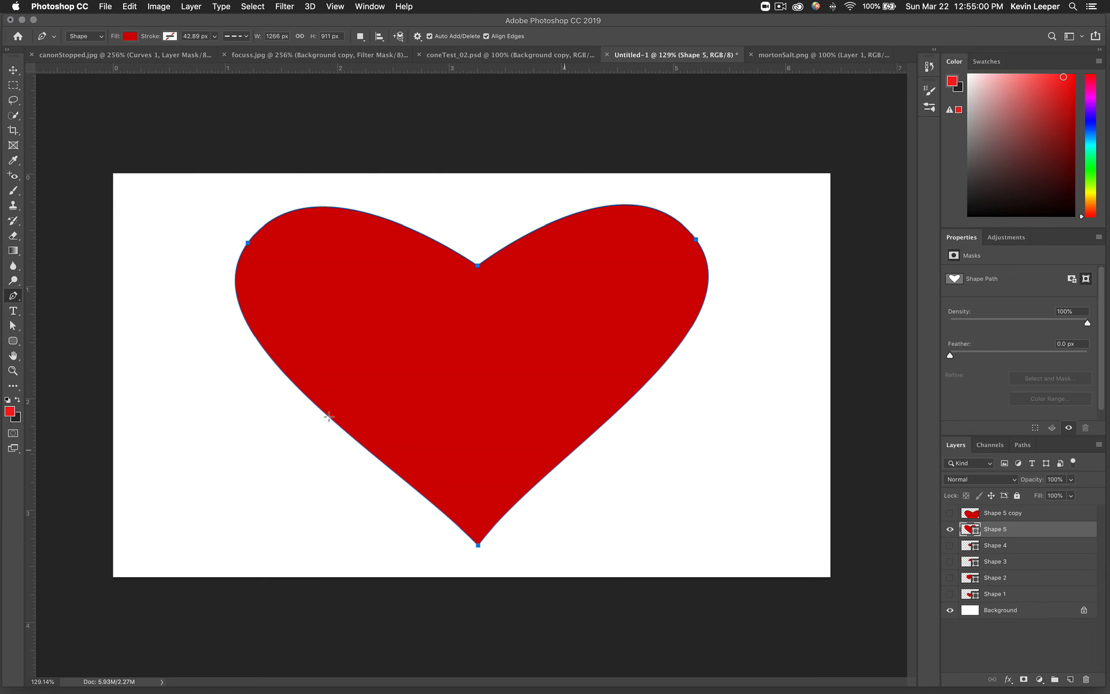
# - Open the Export As settings for the heart document and reposition the dialog
pyautogui.click(105, 7)
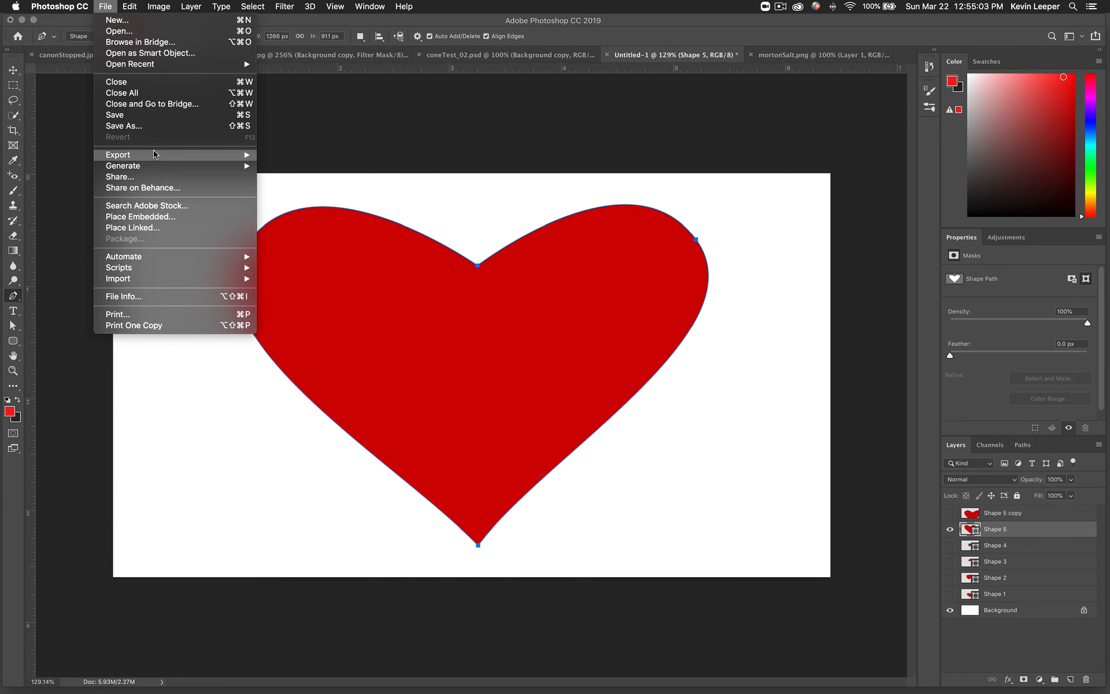
pyautogui.moveTo(156, 155)
pyautogui.click(277, 166)
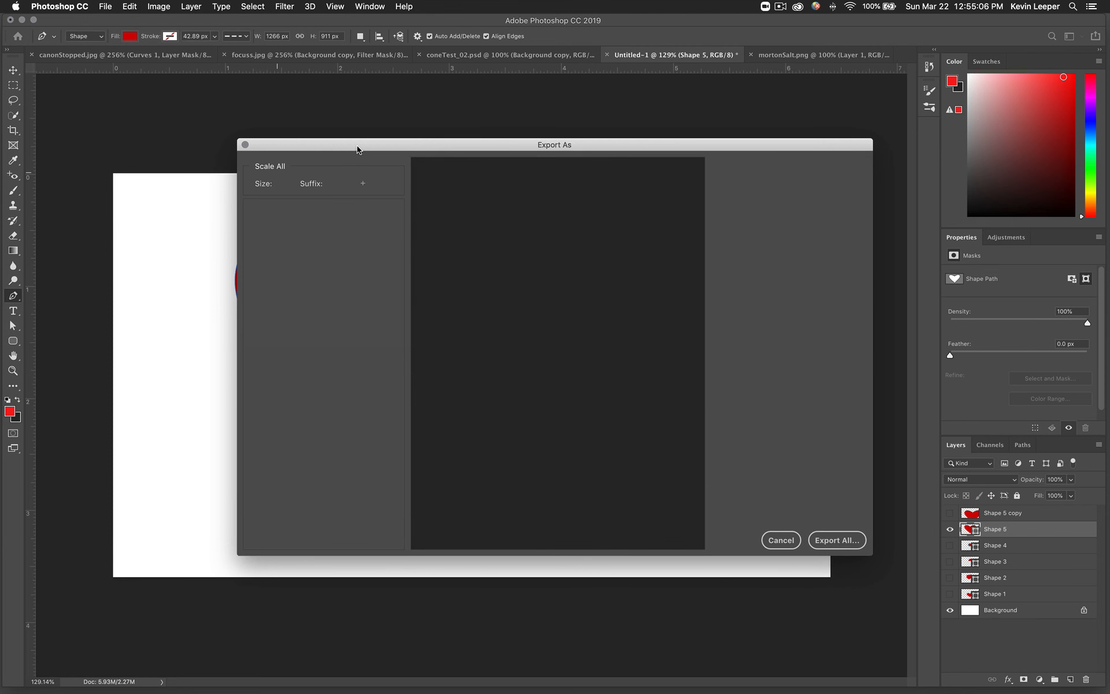
pyautogui.moveTo(357, 147); pyautogui.dragTo(291, 132)
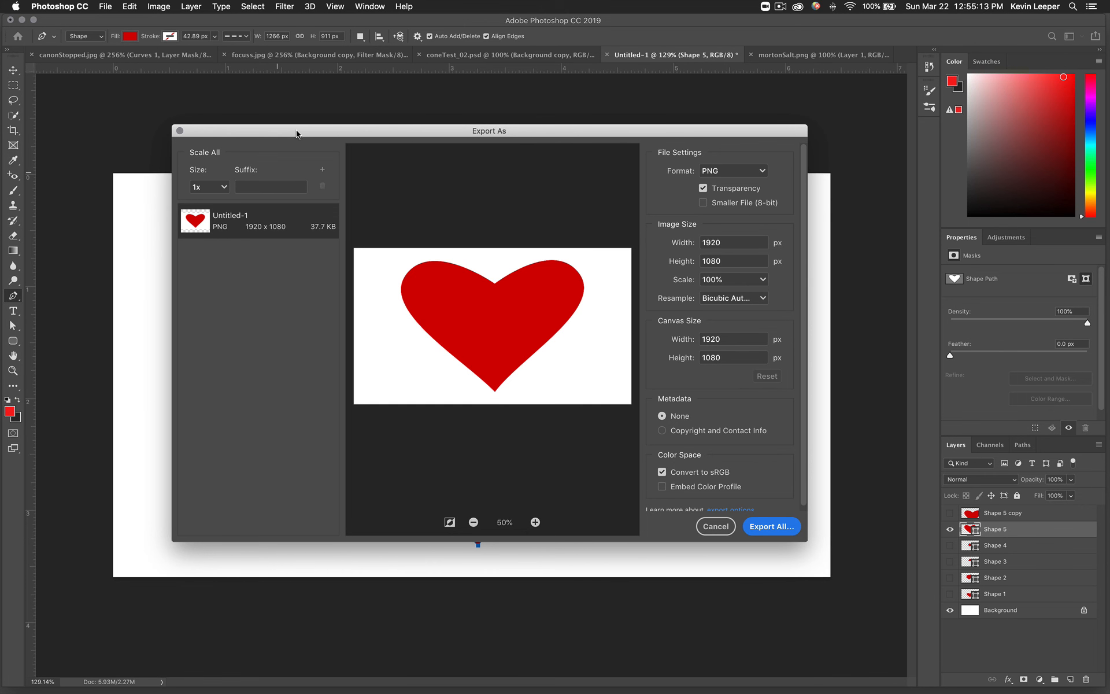
pyautogui.moveTo(294, 136); pyautogui.dragTo(296, 129)
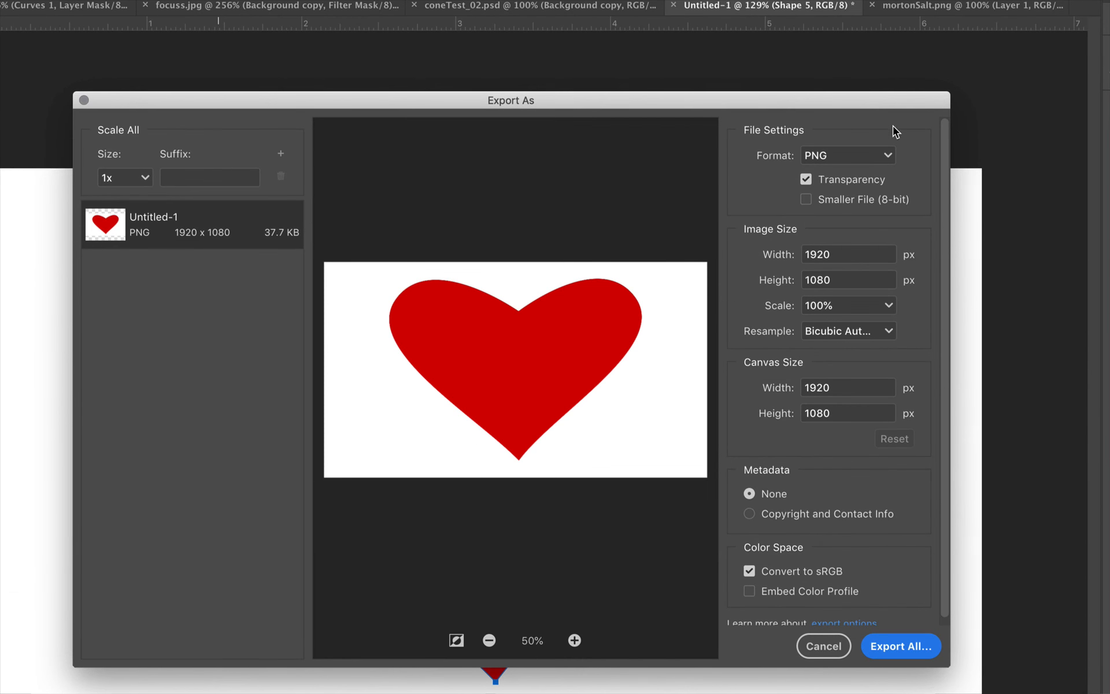
# - Try JPG as the export format and return to PNG
pyautogui.click(873, 155)
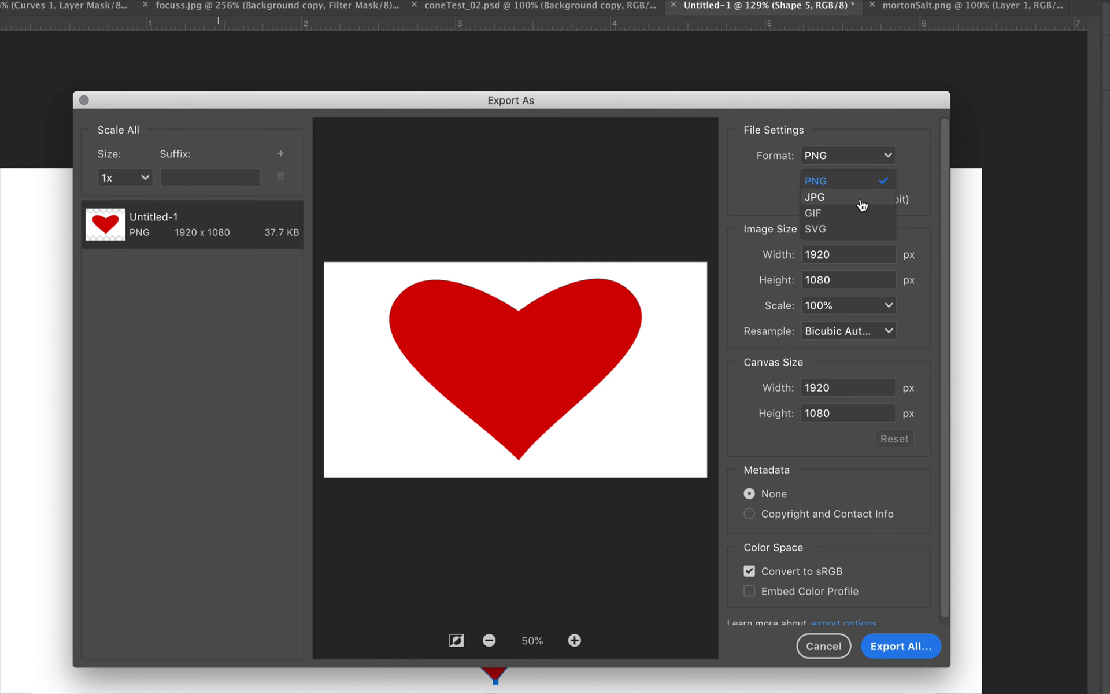
pyautogui.click(860, 196)
pyautogui.click(883, 157)
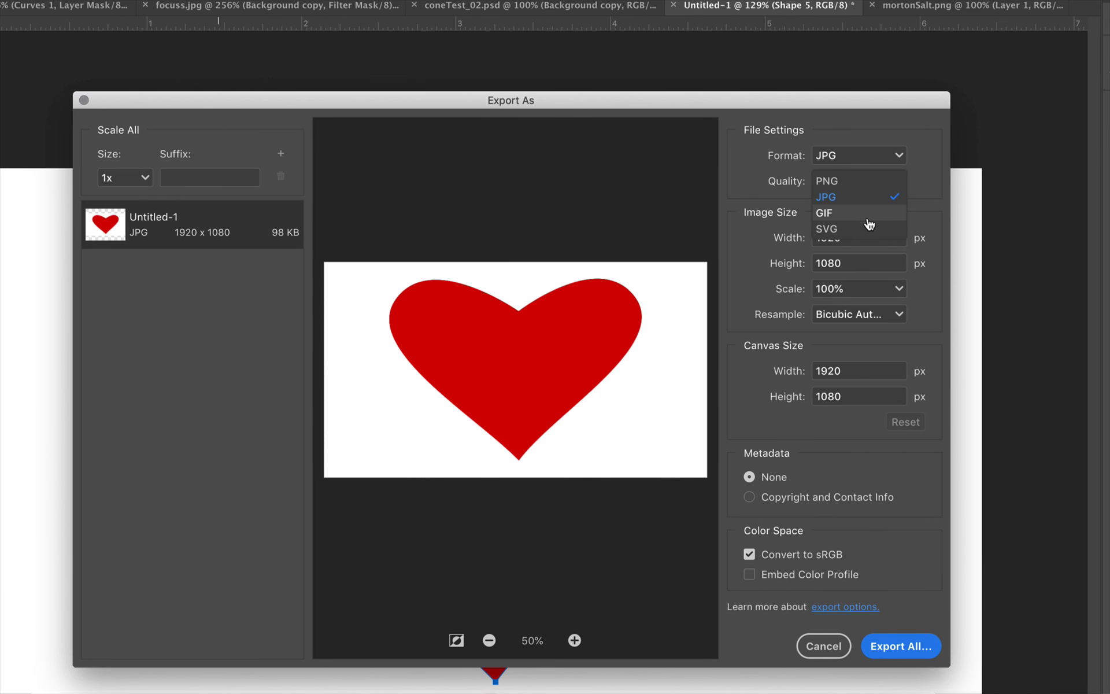
pyautogui.click(838, 197)
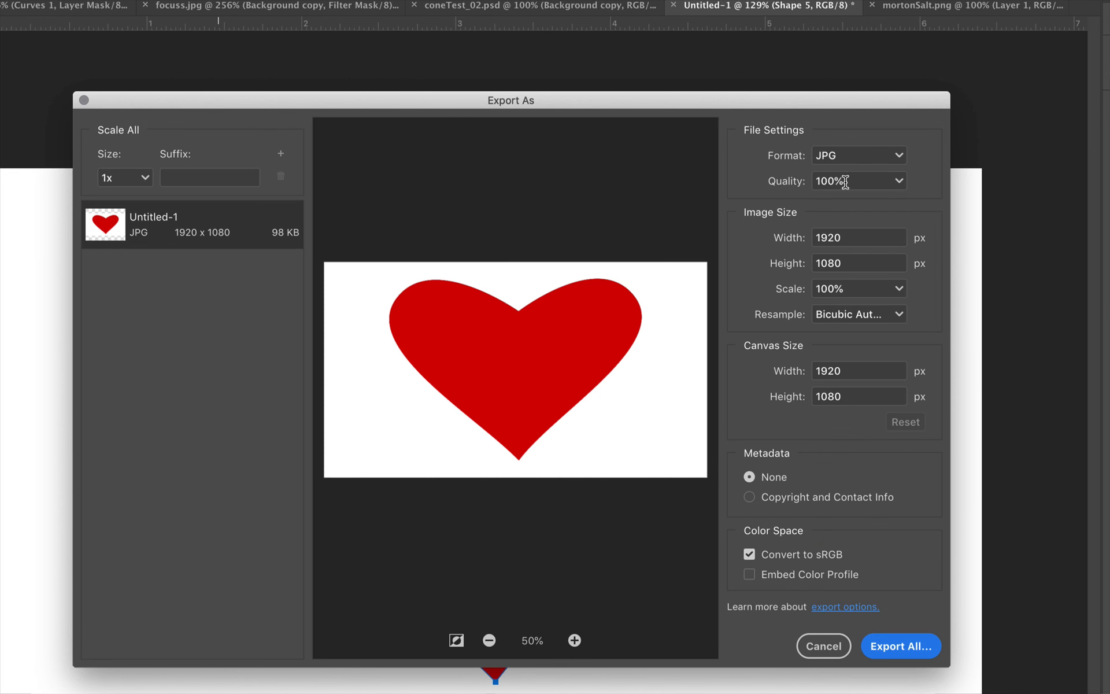
pyautogui.click(857, 163)
pyautogui.click(852, 176)
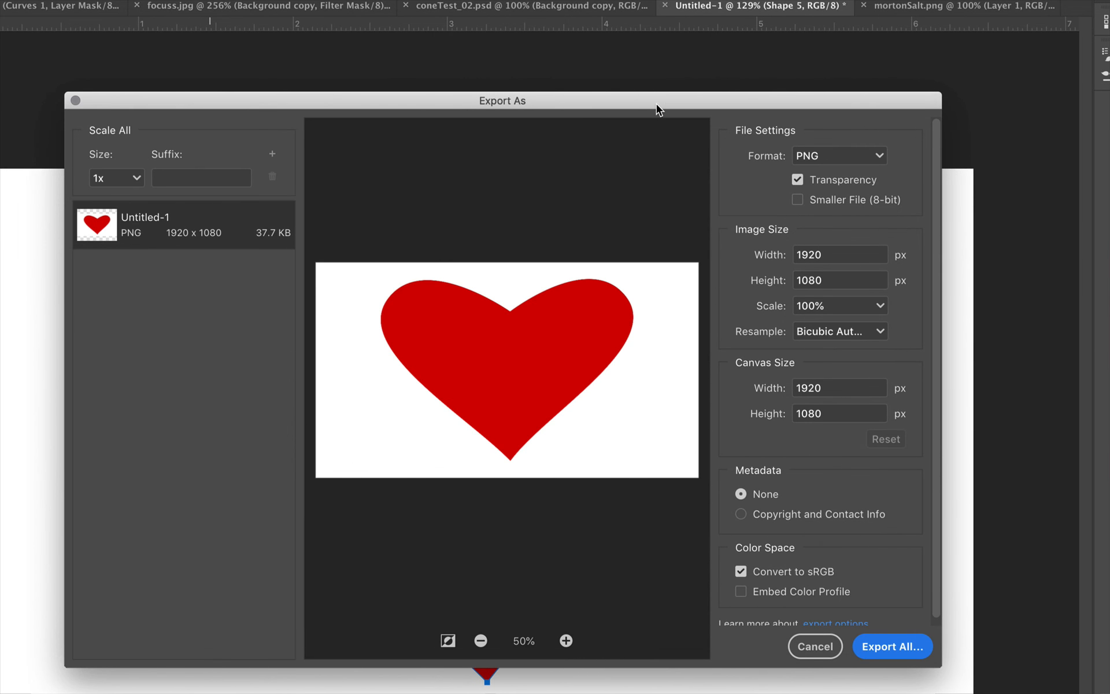
# - Try export scales of 25% and 125%, and set the image scale to 50%
pyautogui.moveTo(657, 104); pyautogui.dragTo(658, 82)
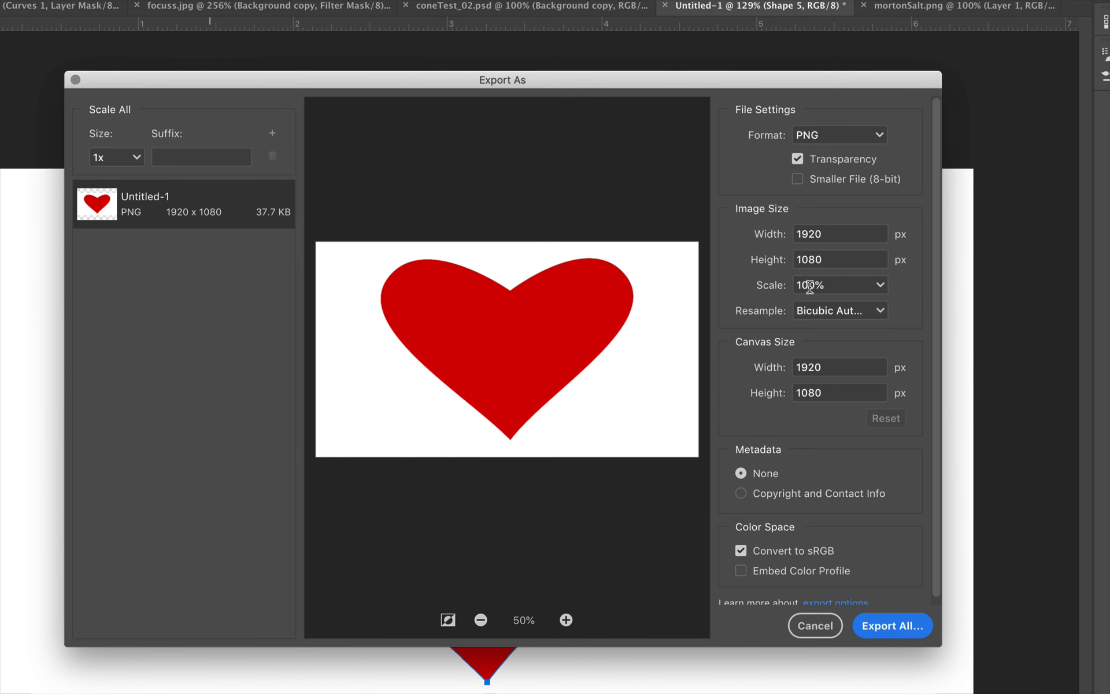
pyautogui.click(879, 285)
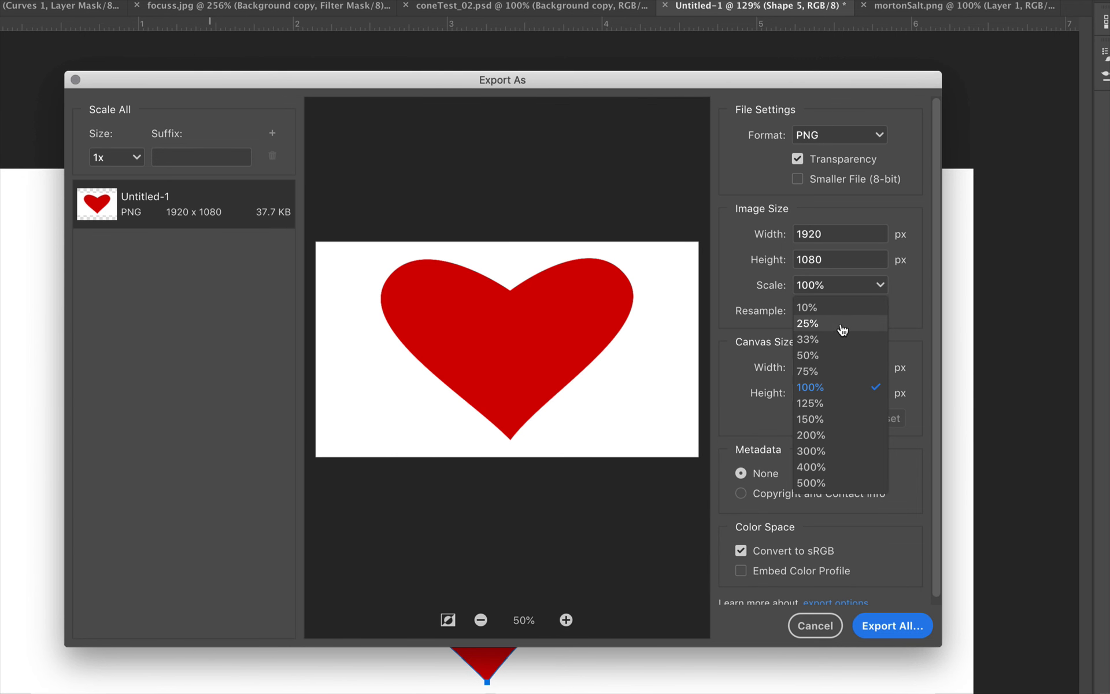
pyautogui.click(808, 324)
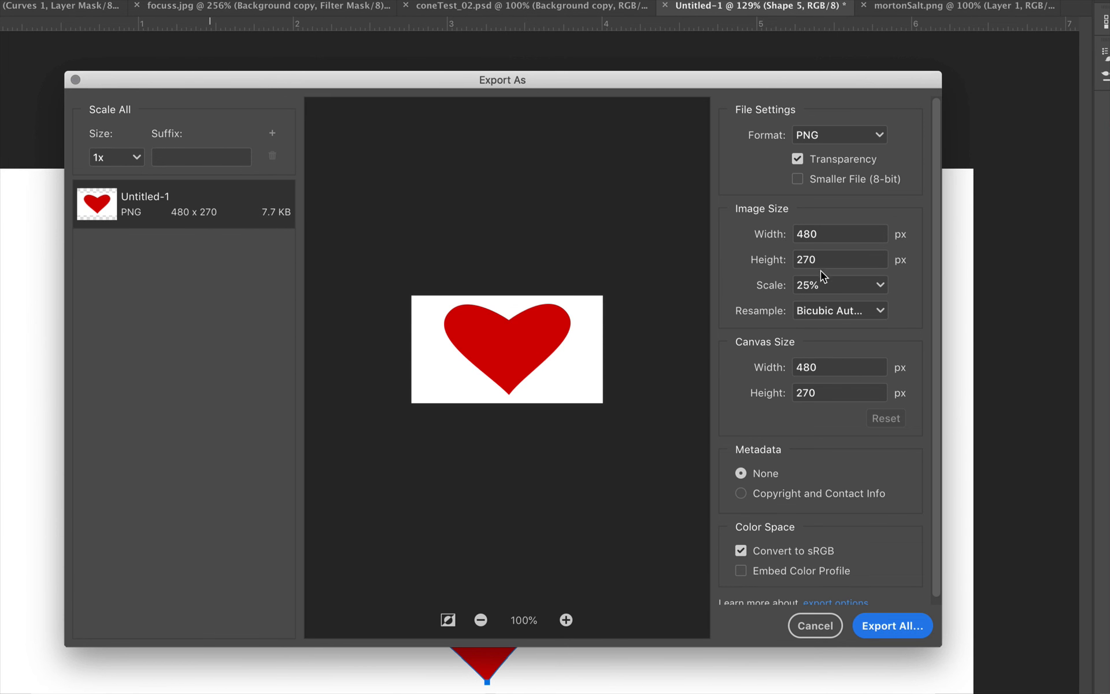
pyautogui.click(880, 287)
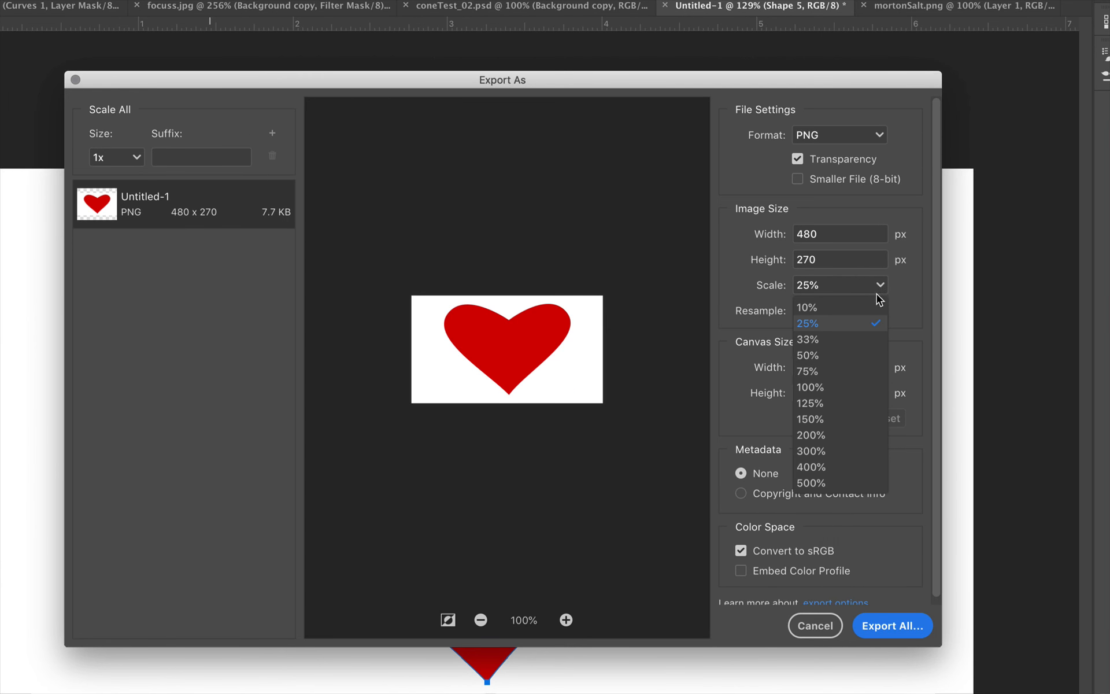
pyautogui.click(847, 403)
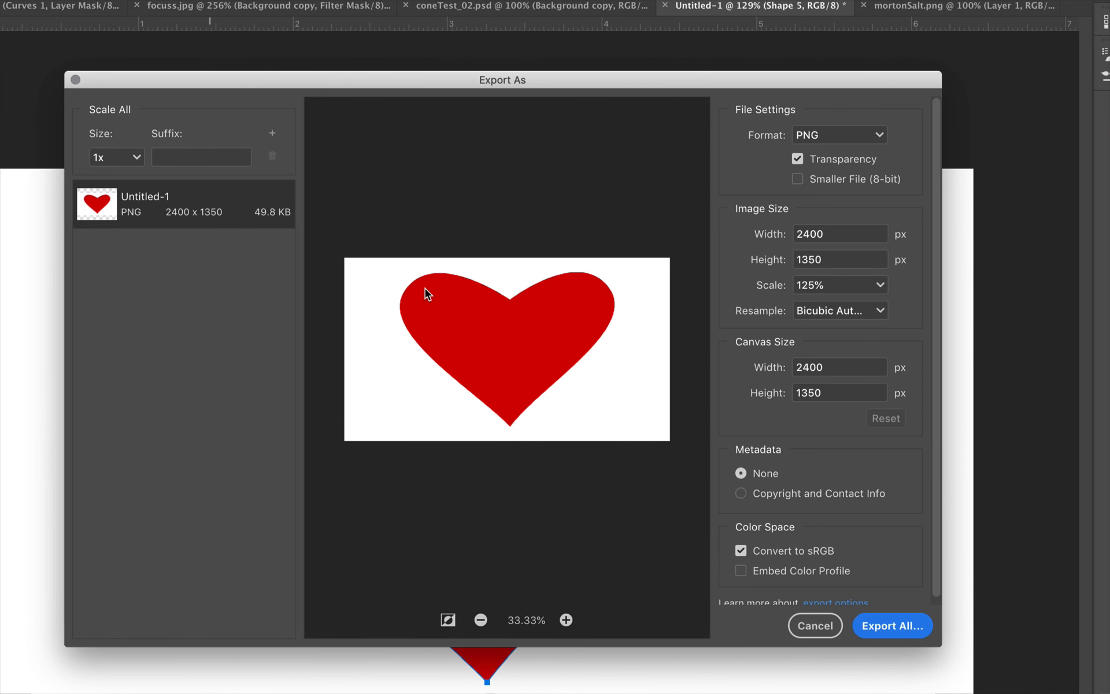
pyautogui.click(876, 289)
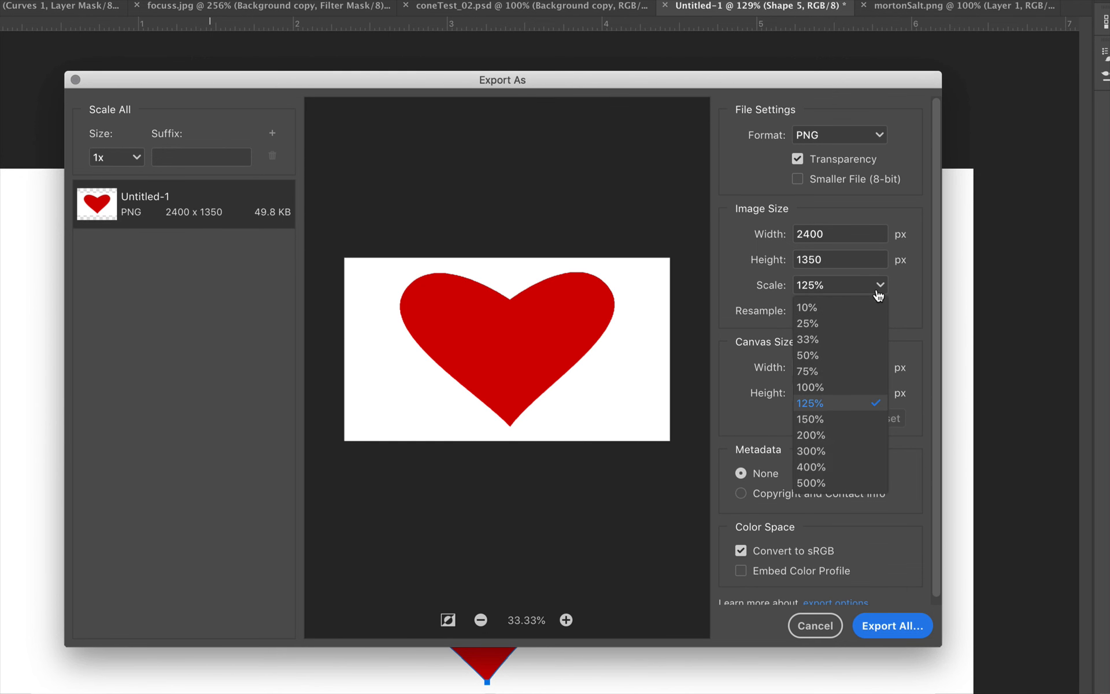
pyautogui.click(847, 355)
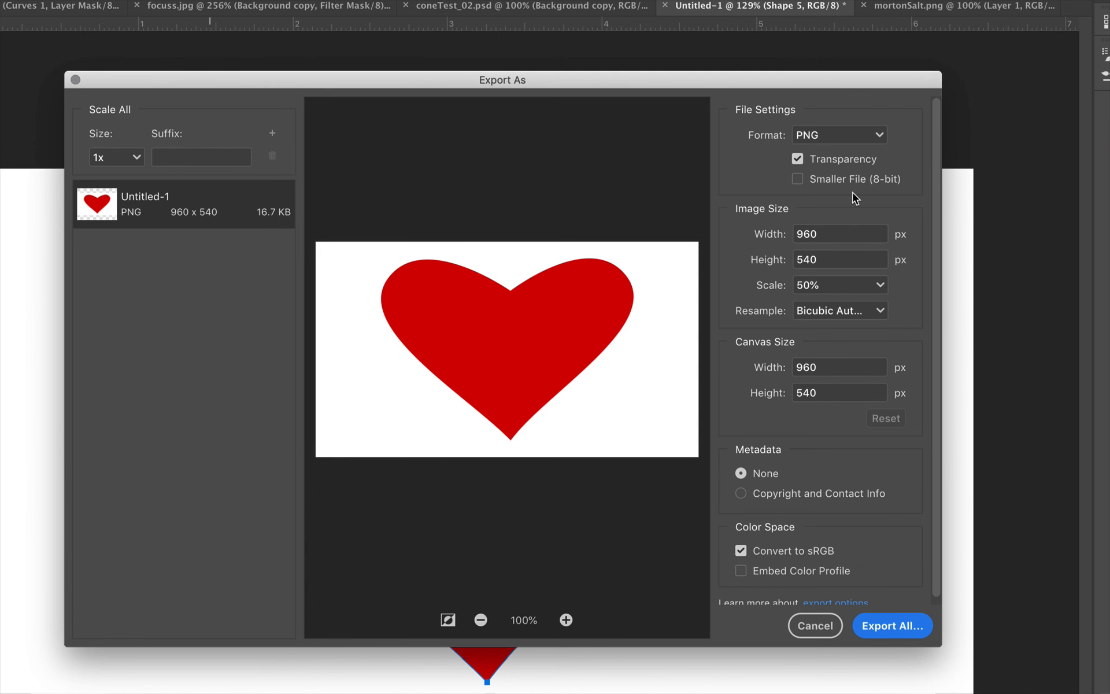
# - Toggle the Smaller File (8-bit) option on and off, and switch the export format to JPG
pyautogui.click(798, 179)
pyautogui.click(797, 179)
pyautogui.click(872, 139)
pyautogui.click(845, 174)
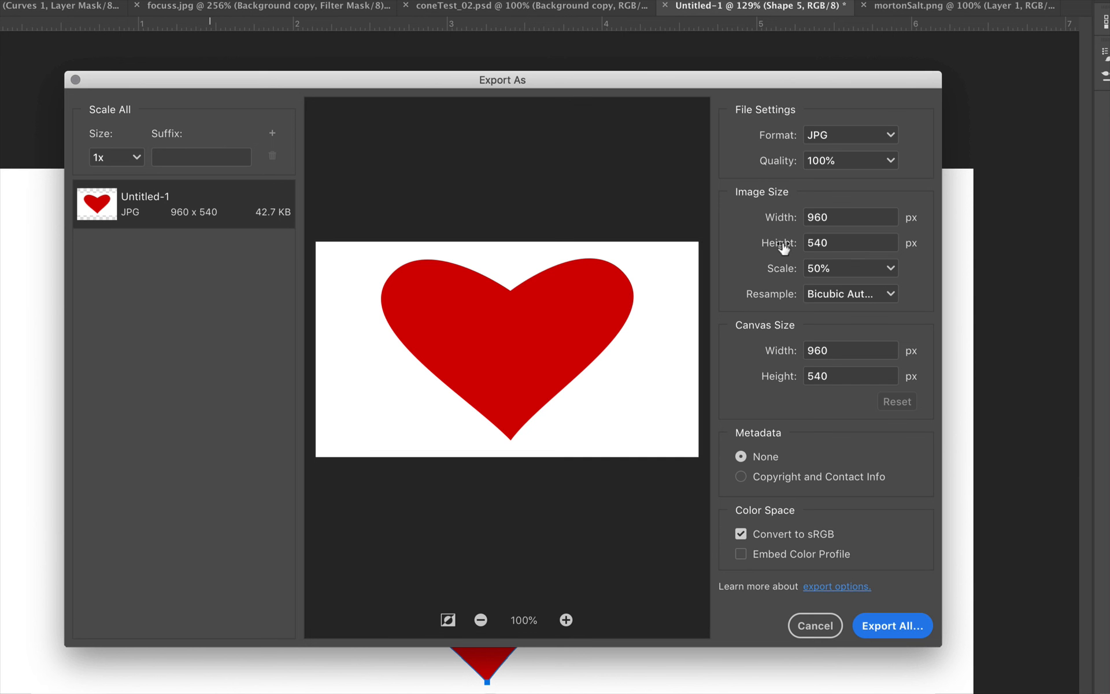
# - Compare the JPG export at 10% and 100% quality, and set the format back to PNG
pyautogui.click(889, 163)
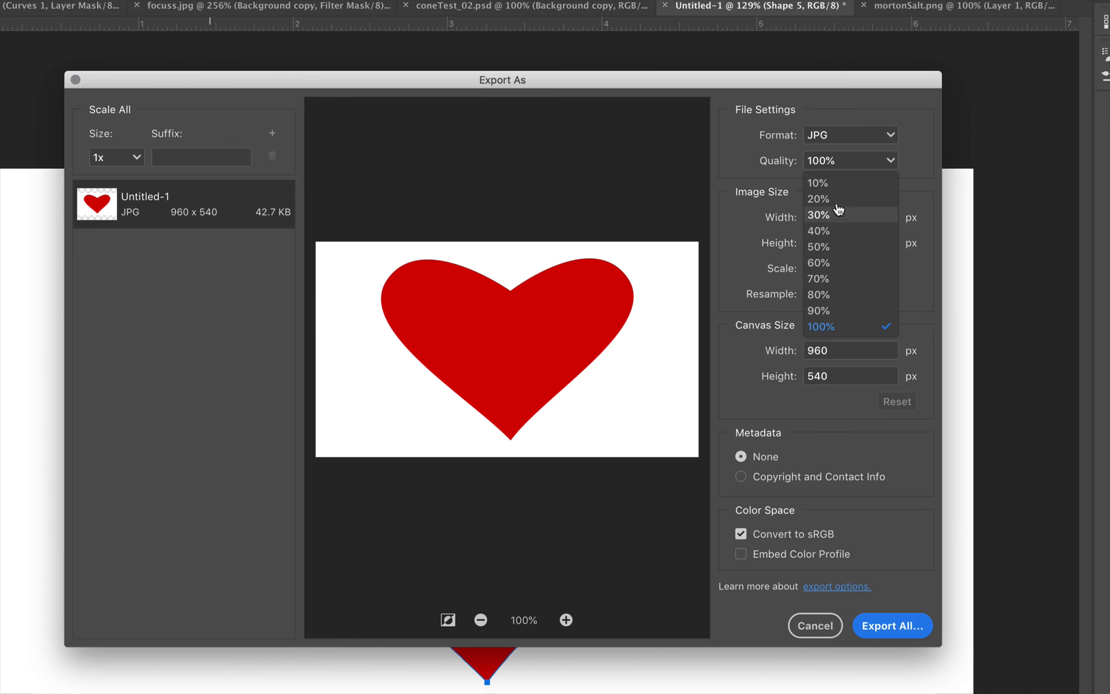
pyautogui.click(838, 184)
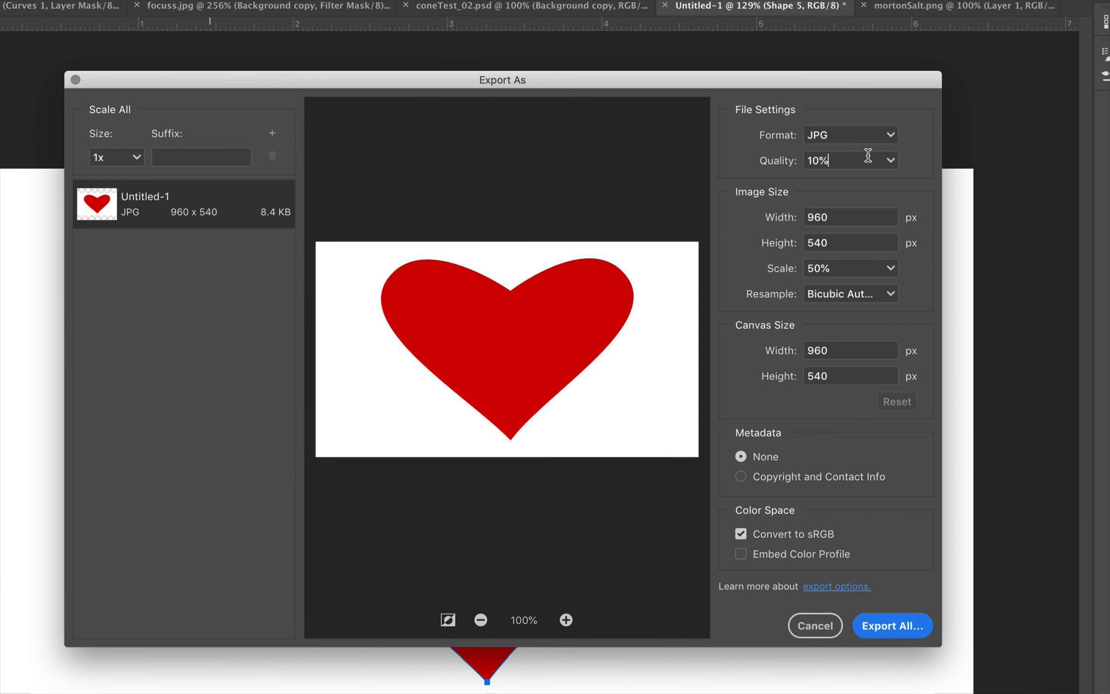
pyautogui.click(892, 163)
pyautogui.click(854, 328)
pyautogui.click(890, 162)
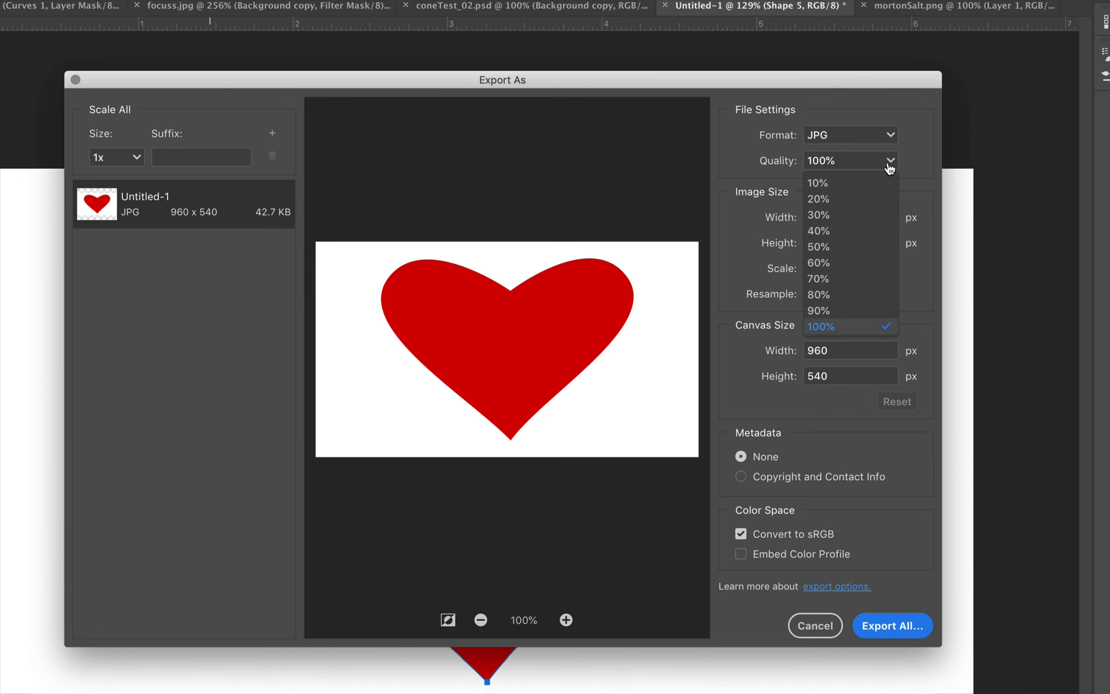
pyautogui.click(877, 185)
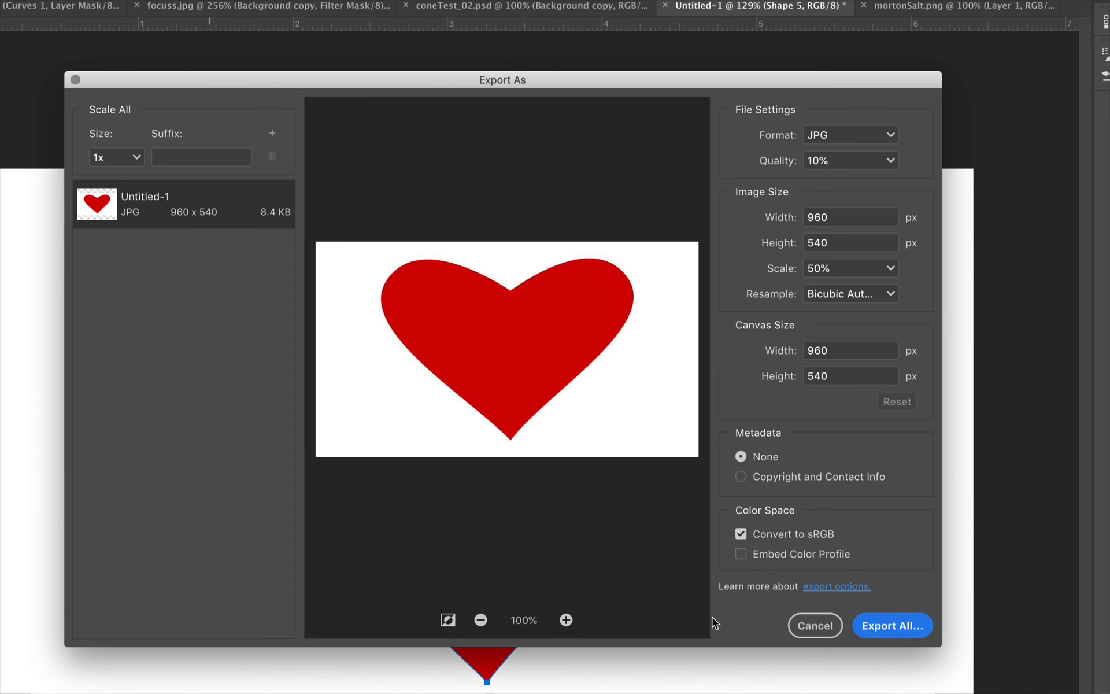
pyautogui.click(847, 142)
pyautogui.click(845, 160)
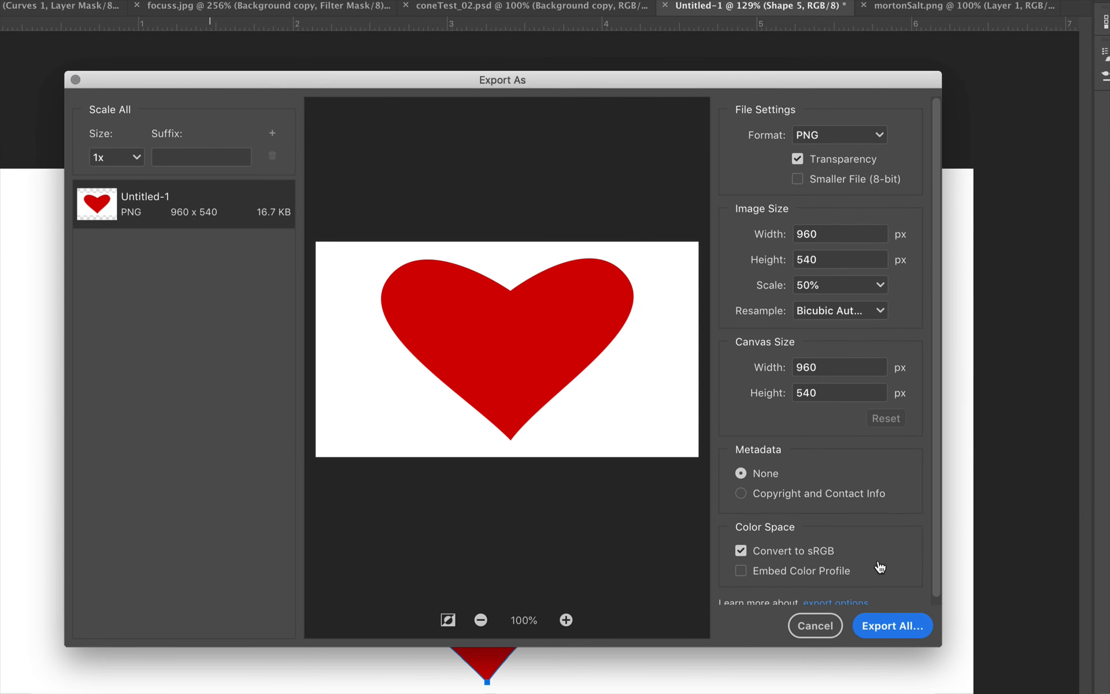
# - Start the PNG export and choose the OUTPUT_IMAGES folder in Documents/CLASS_WORK/KL_DIGITAL_IMAGING as the save location
pyautogui.click(900, 625)
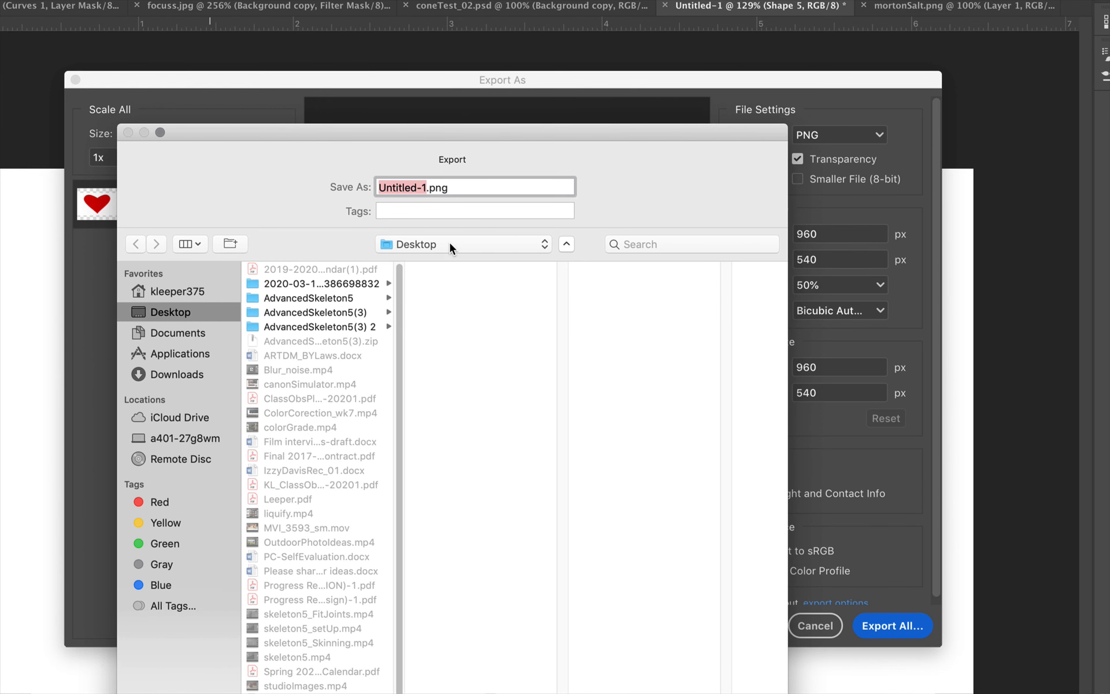
pyautogui.click(450, 246)
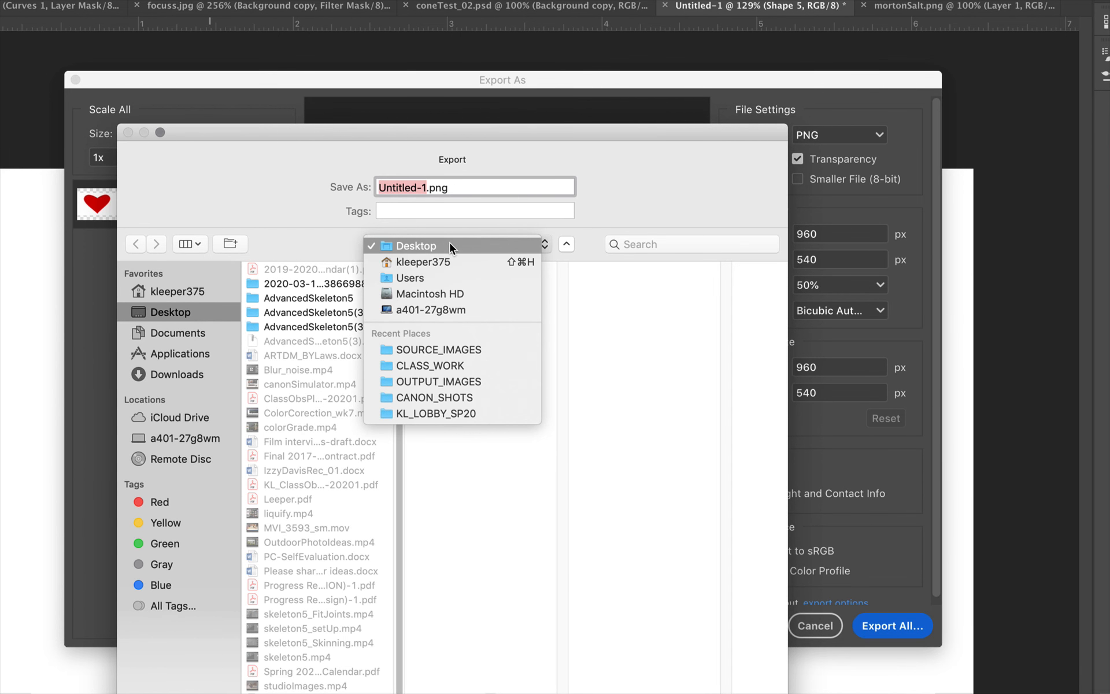
pyautogui.click(450, 245)
pyautogui.click(185, 333)
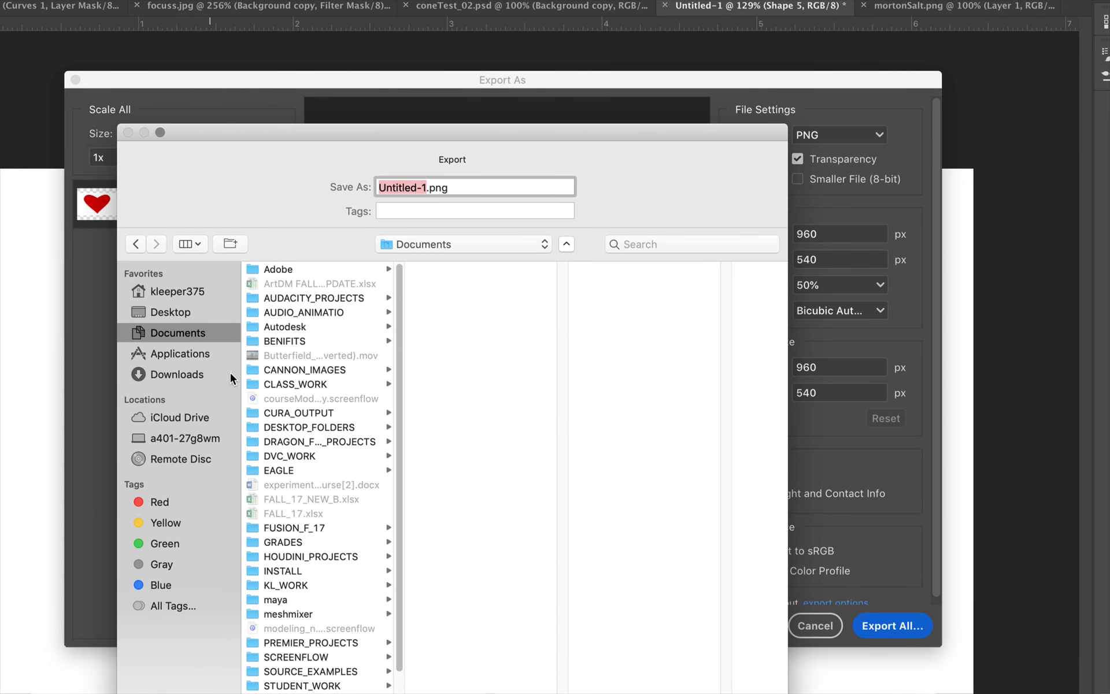
pyautogui.click(295, 385)
pyautogui.click(466, 327)
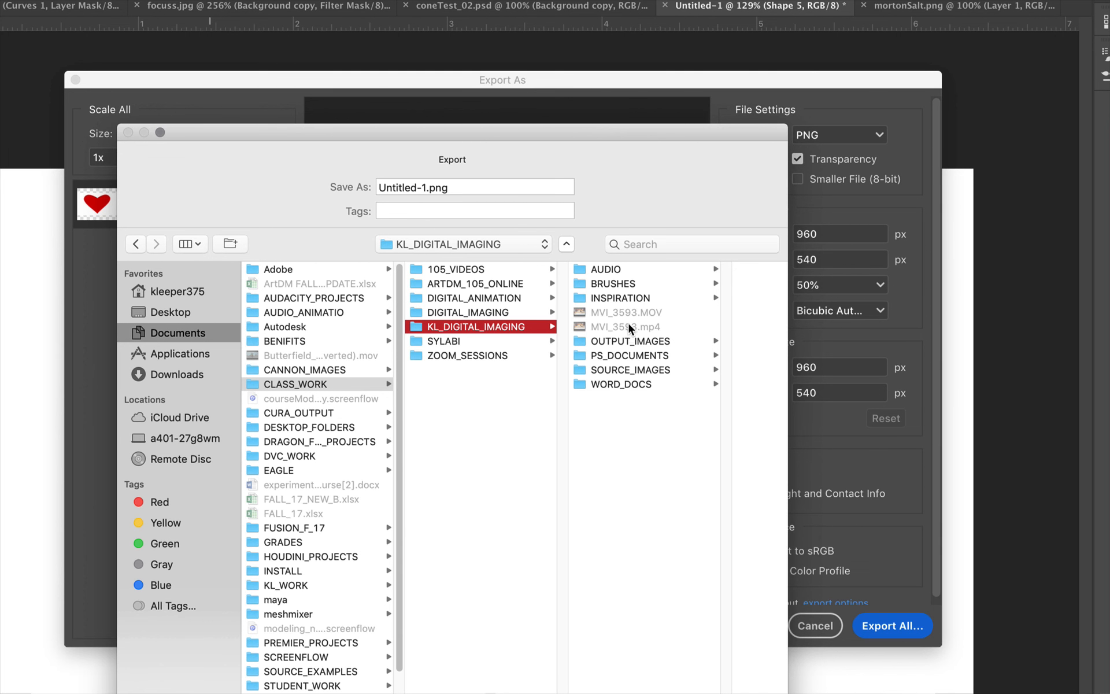
pyautogui.click(628, 342)
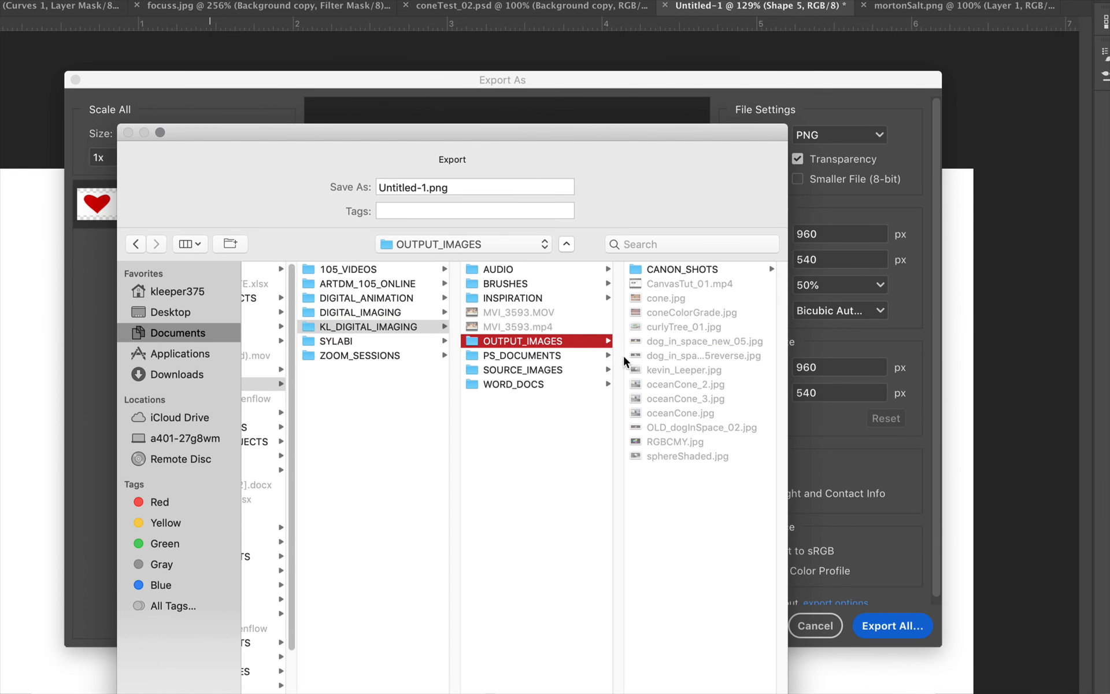
# - Name the exported file heart and save it in the chosen folder
pyautogui.click(425, 187)
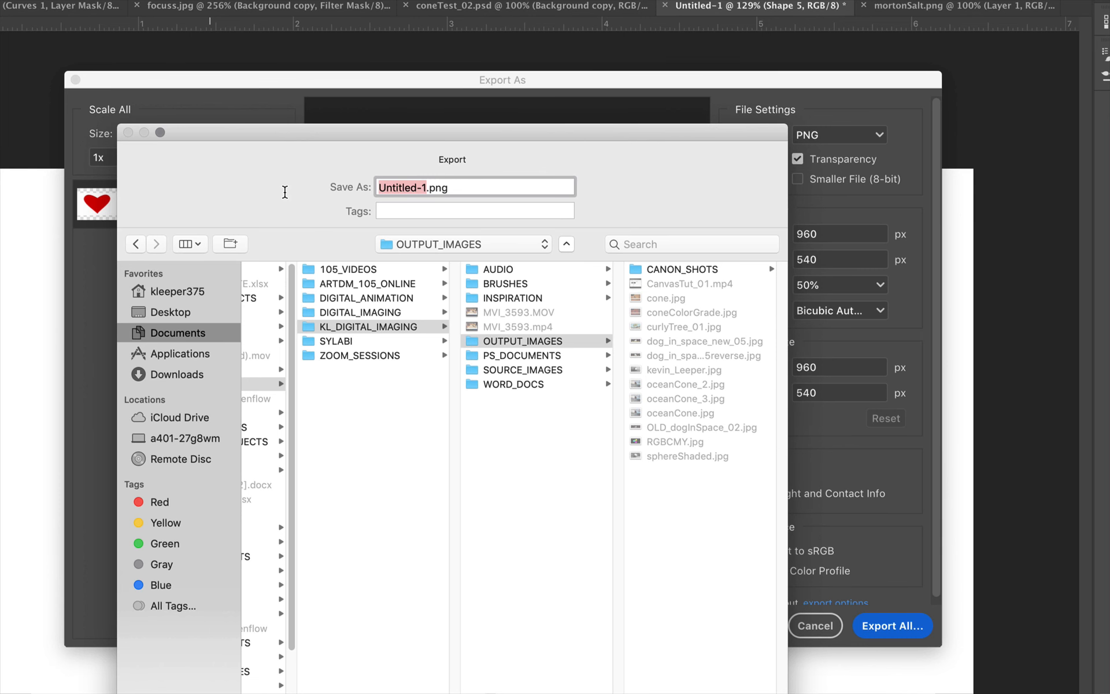
pyautogui.write('heart')
pyautogui.press('Return')
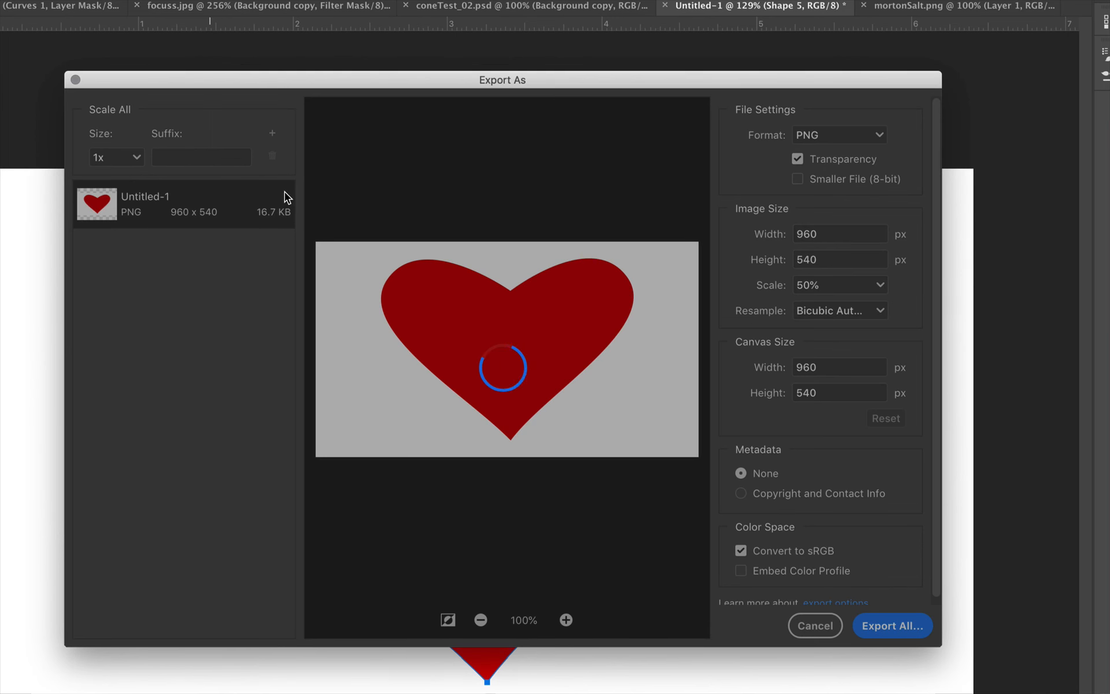